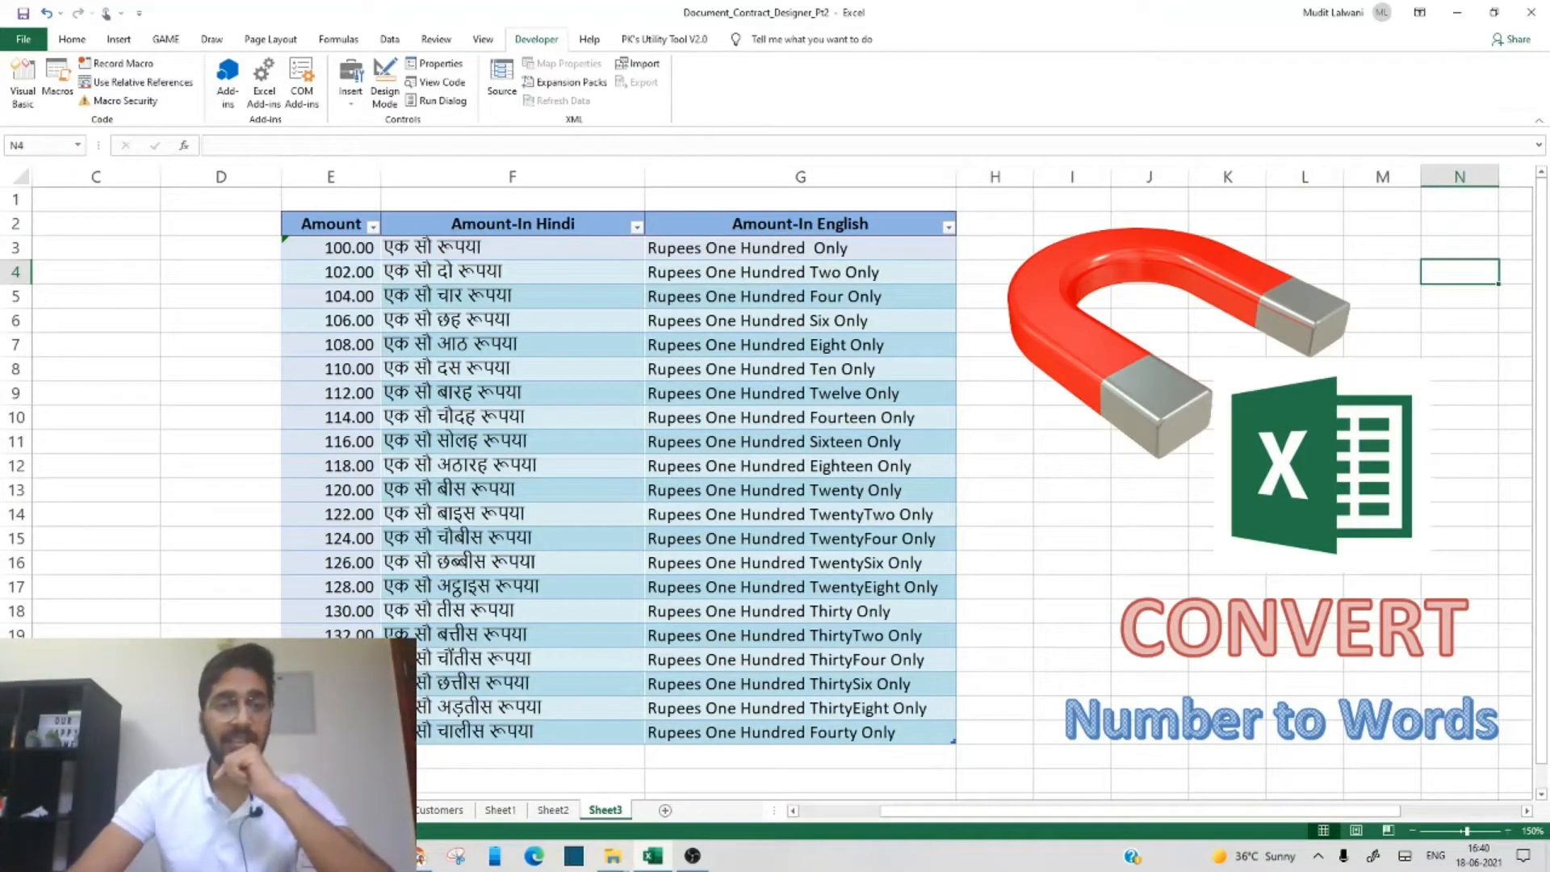
- Examine the amount and the Hindi and English conversion formulas in the first data row of the table
click(234, 244)
key(Right)
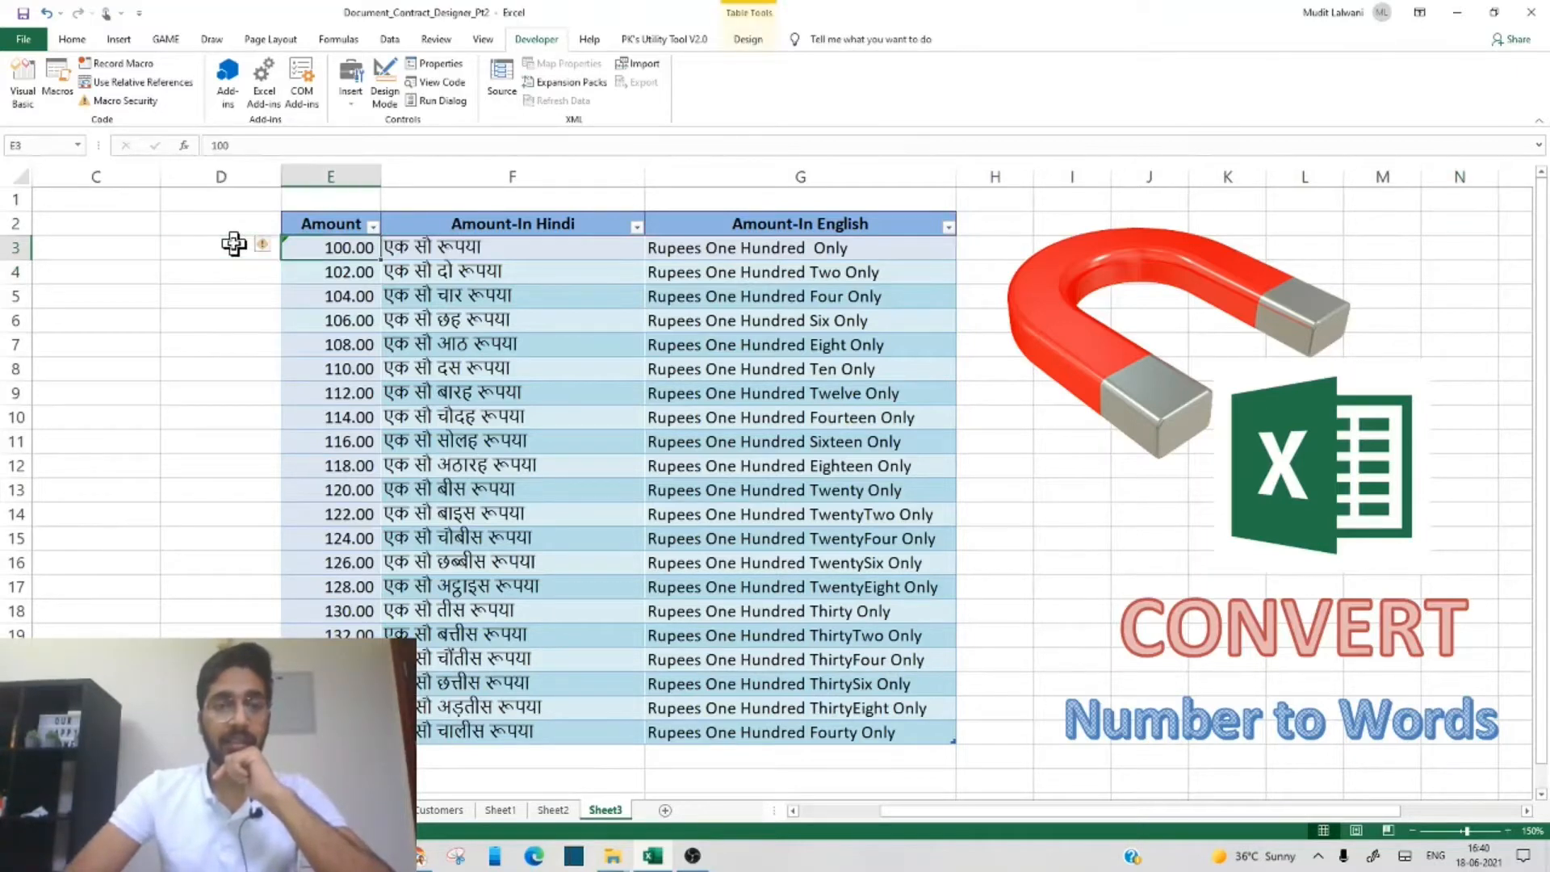
key(Right)
key(Left)
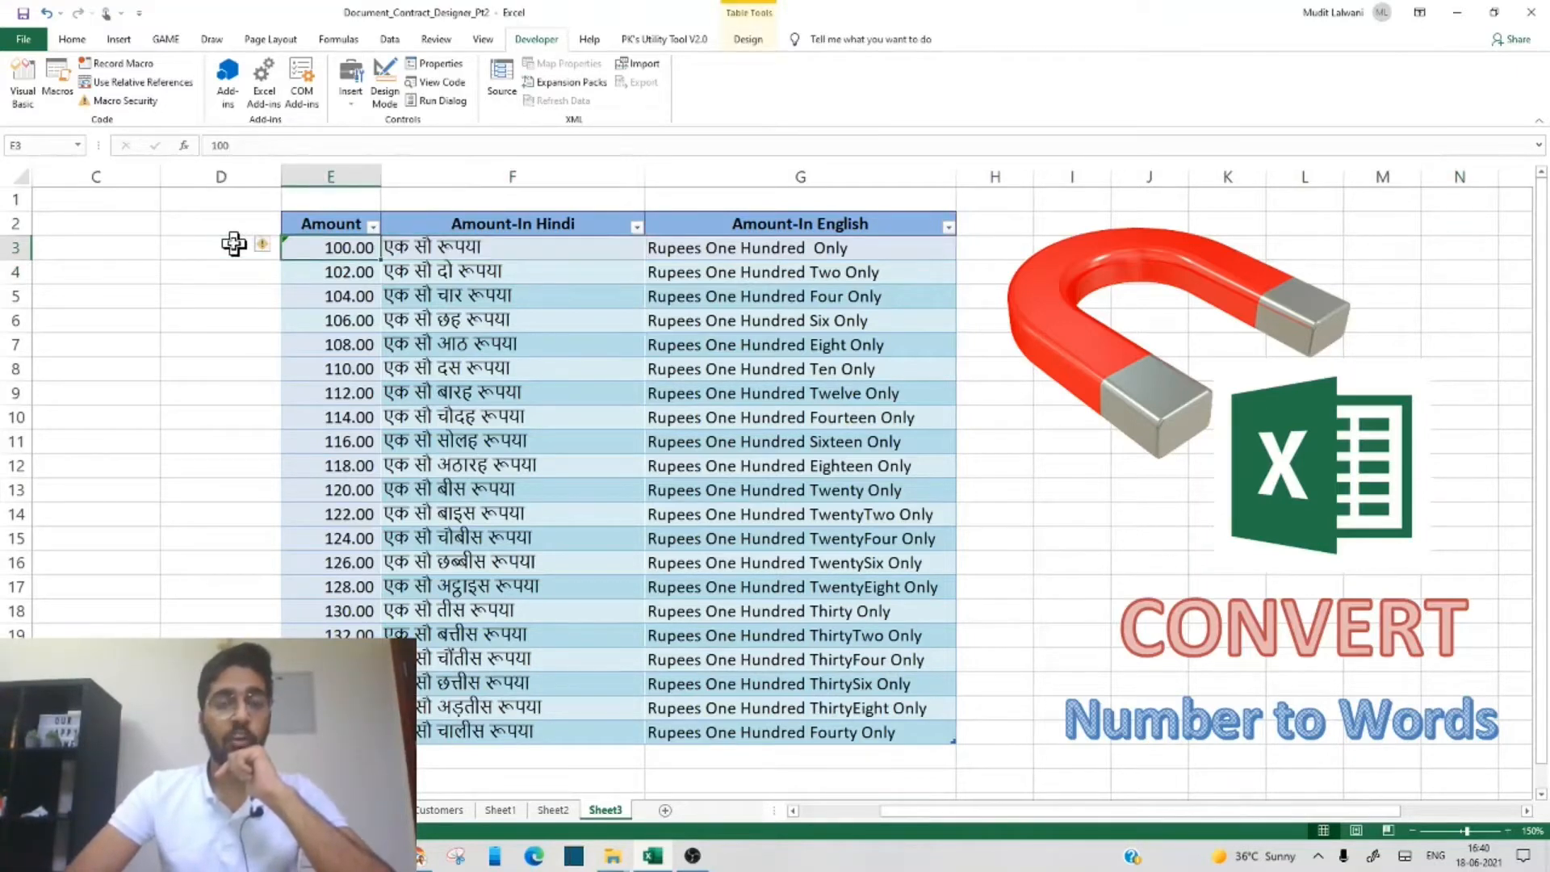
key(Right)
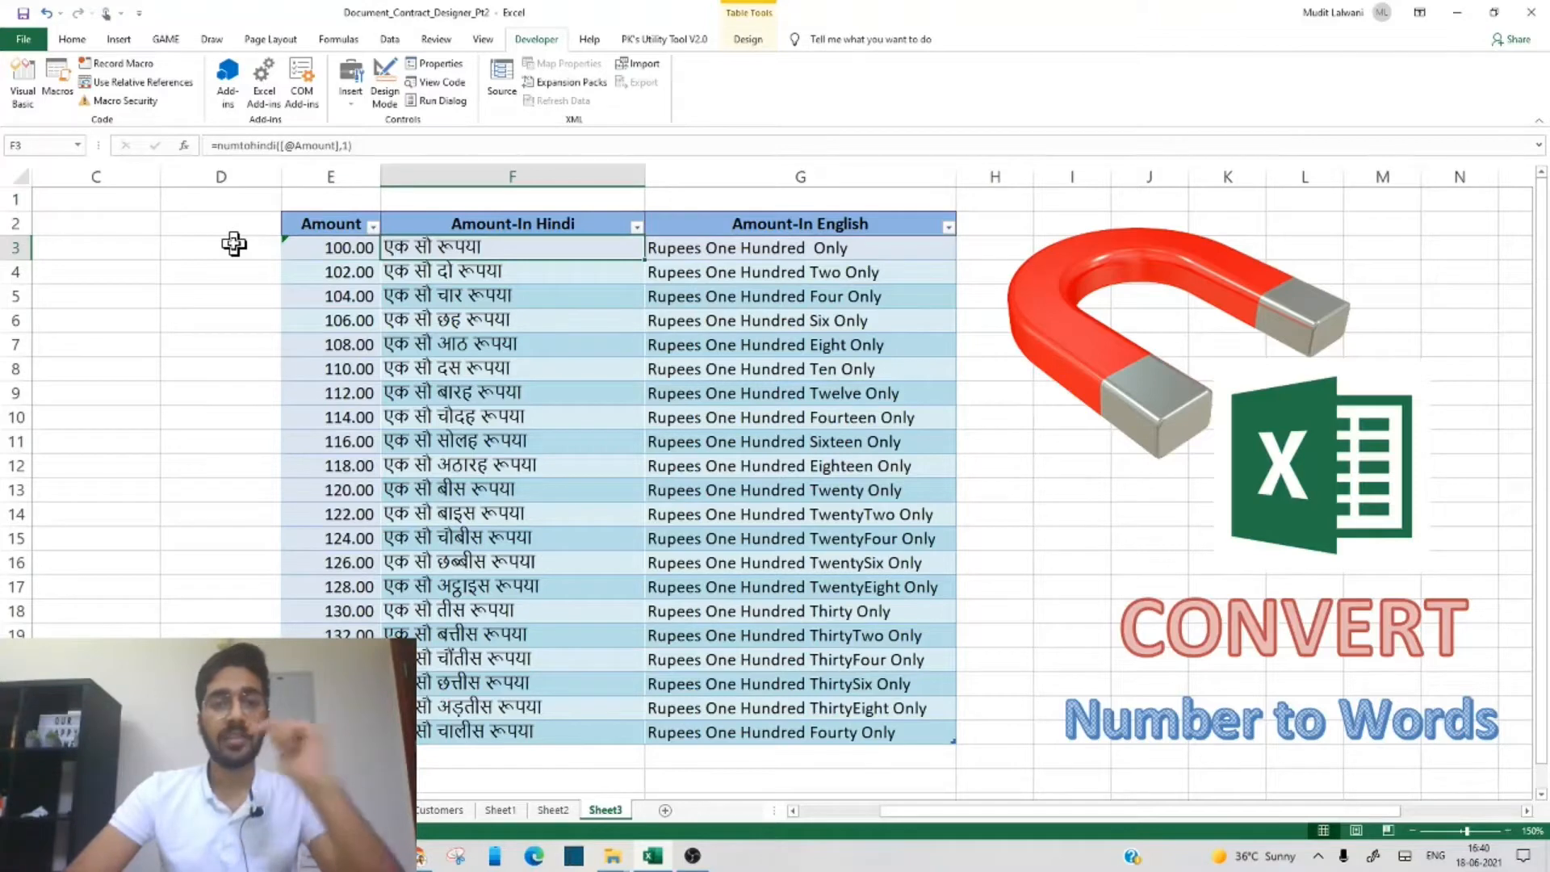
key(Right)
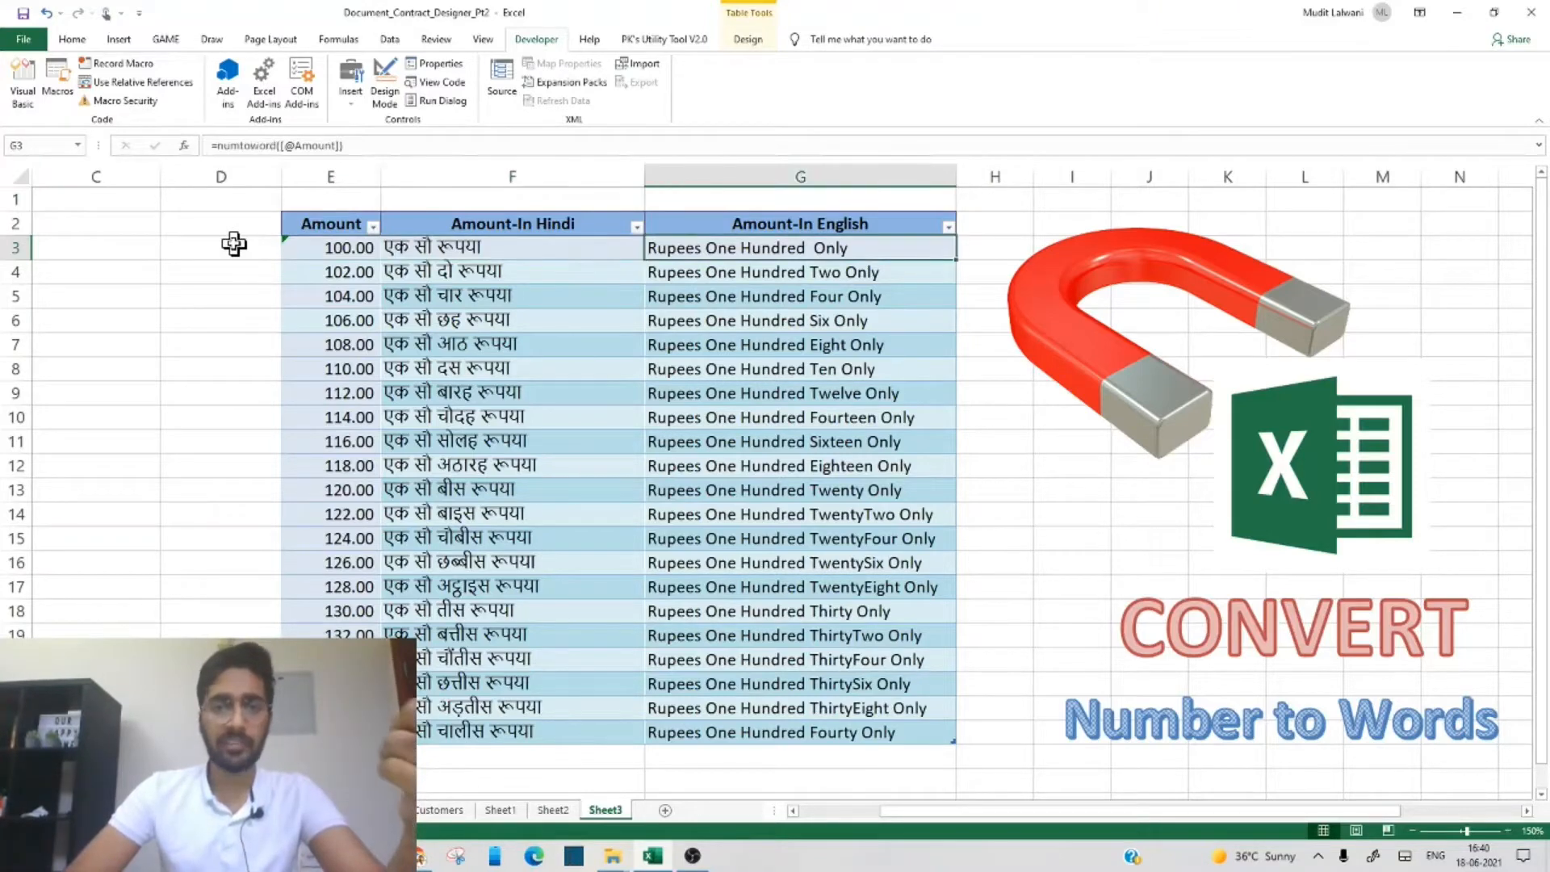
- Set the amount in the first data row, cell E3, to 1
key(Left)
key(Left)
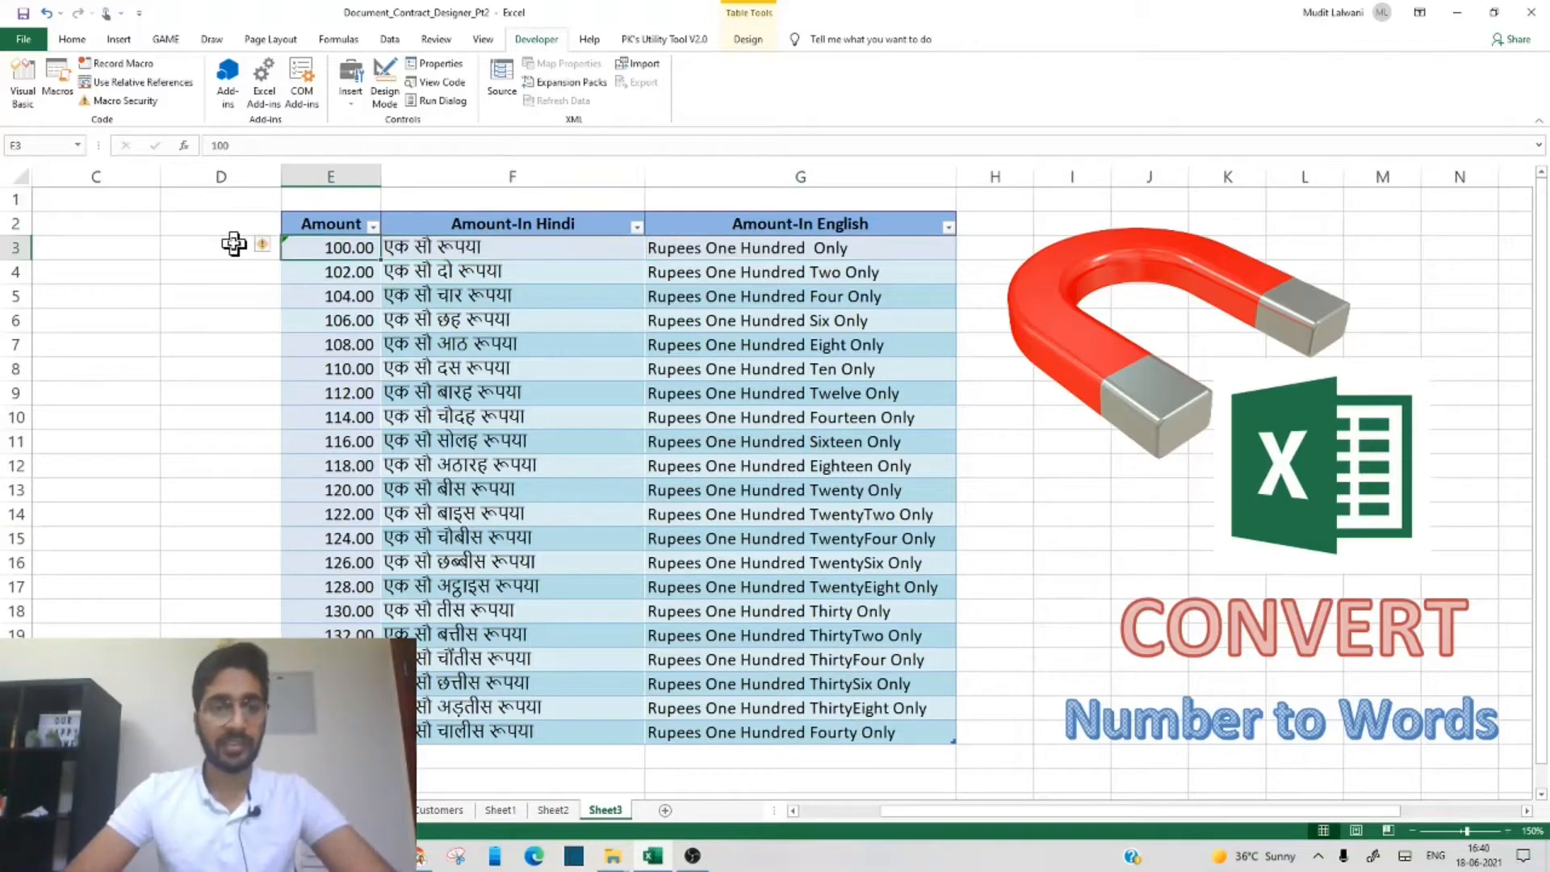
text(1)
key(Tab)
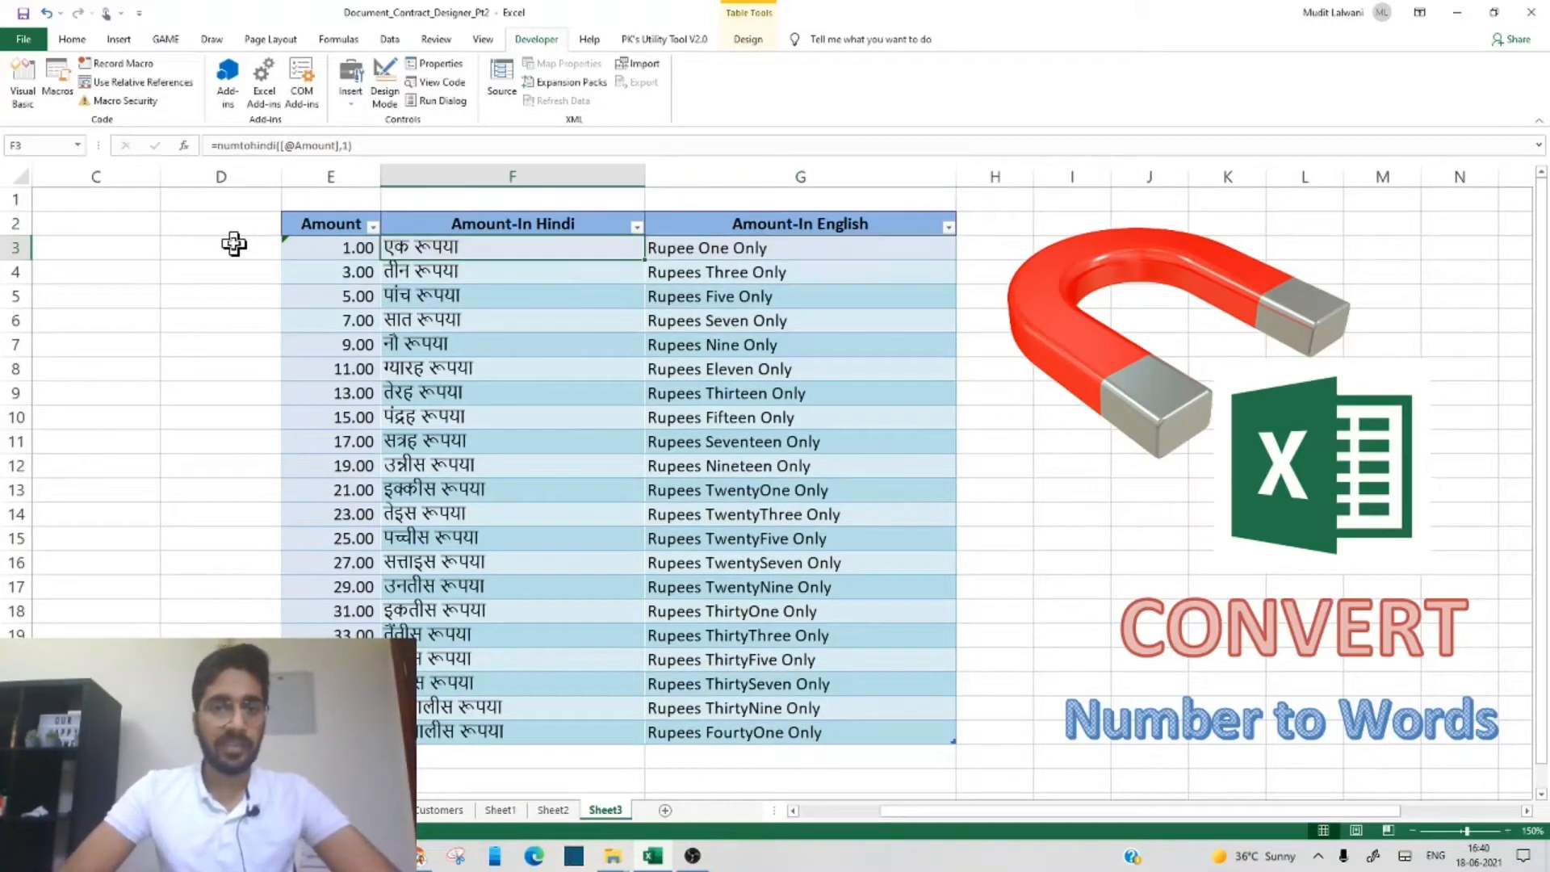
- Clear the contents of all three columns in every table row below row 3
key(Left)
key(Down)
key(shift+Right)
key(shift+Right)
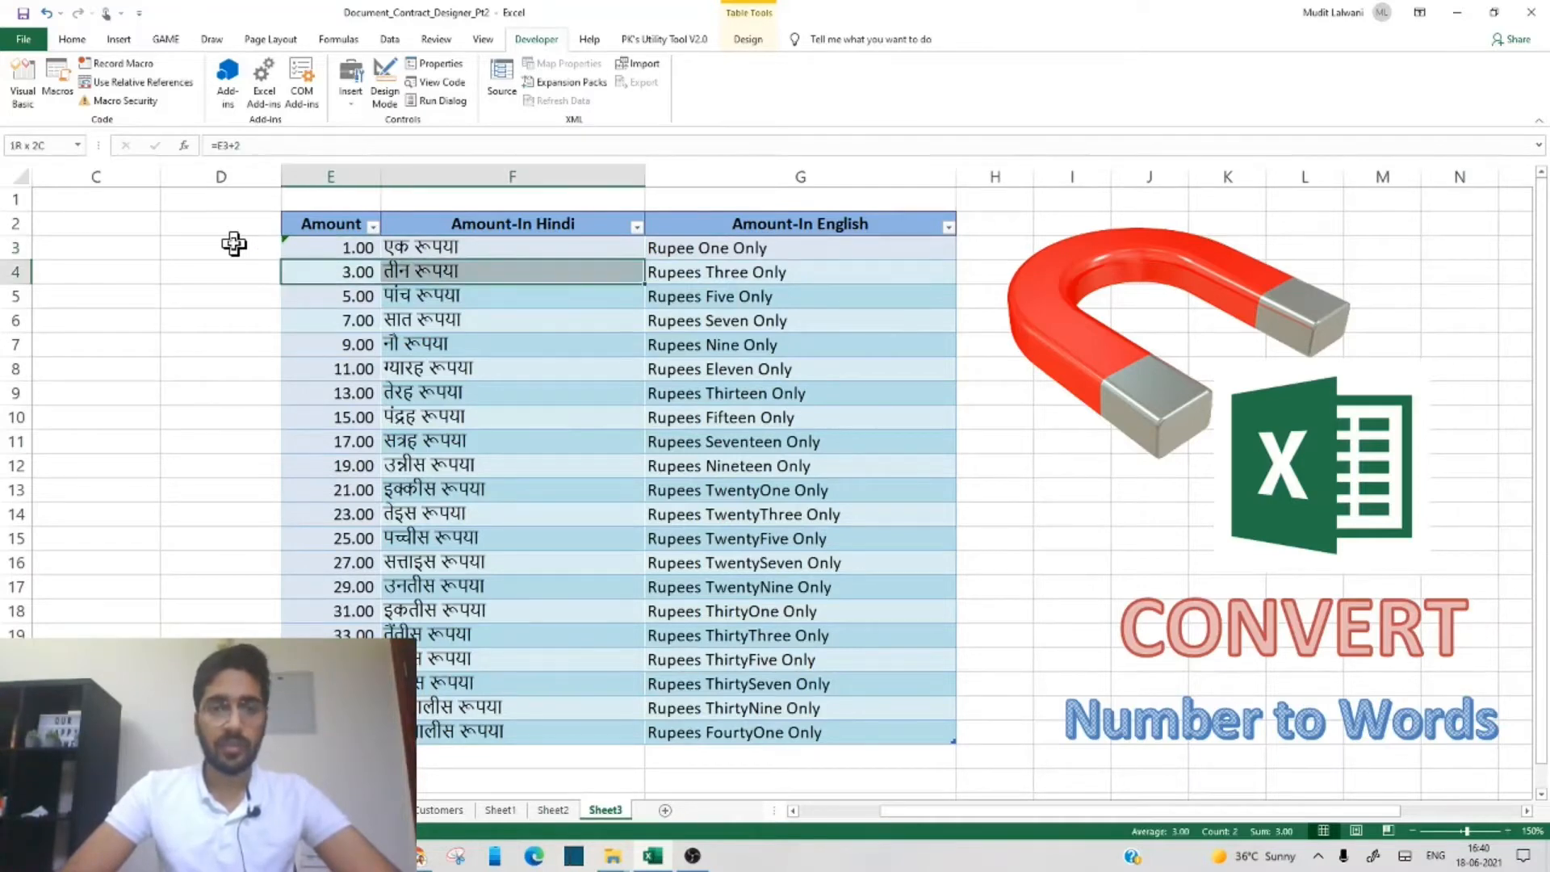
key(shift+Down)
key(shift+Down)
key(shift+Down)
key(shift+Down)
key(shift+Down)
key(shift+Down)
key(shift+Down)
key(shift+Down)
key(shift+Down)
key(shift+Down)
key(shift+Down)
key(shift+Down)
key(shift+Down)
key(shift+Down)
key(shift+Down)
key(shift+Down)
key(shift+Down)
key(shift+Down)
key(shift+Down)
key(shift+Down)
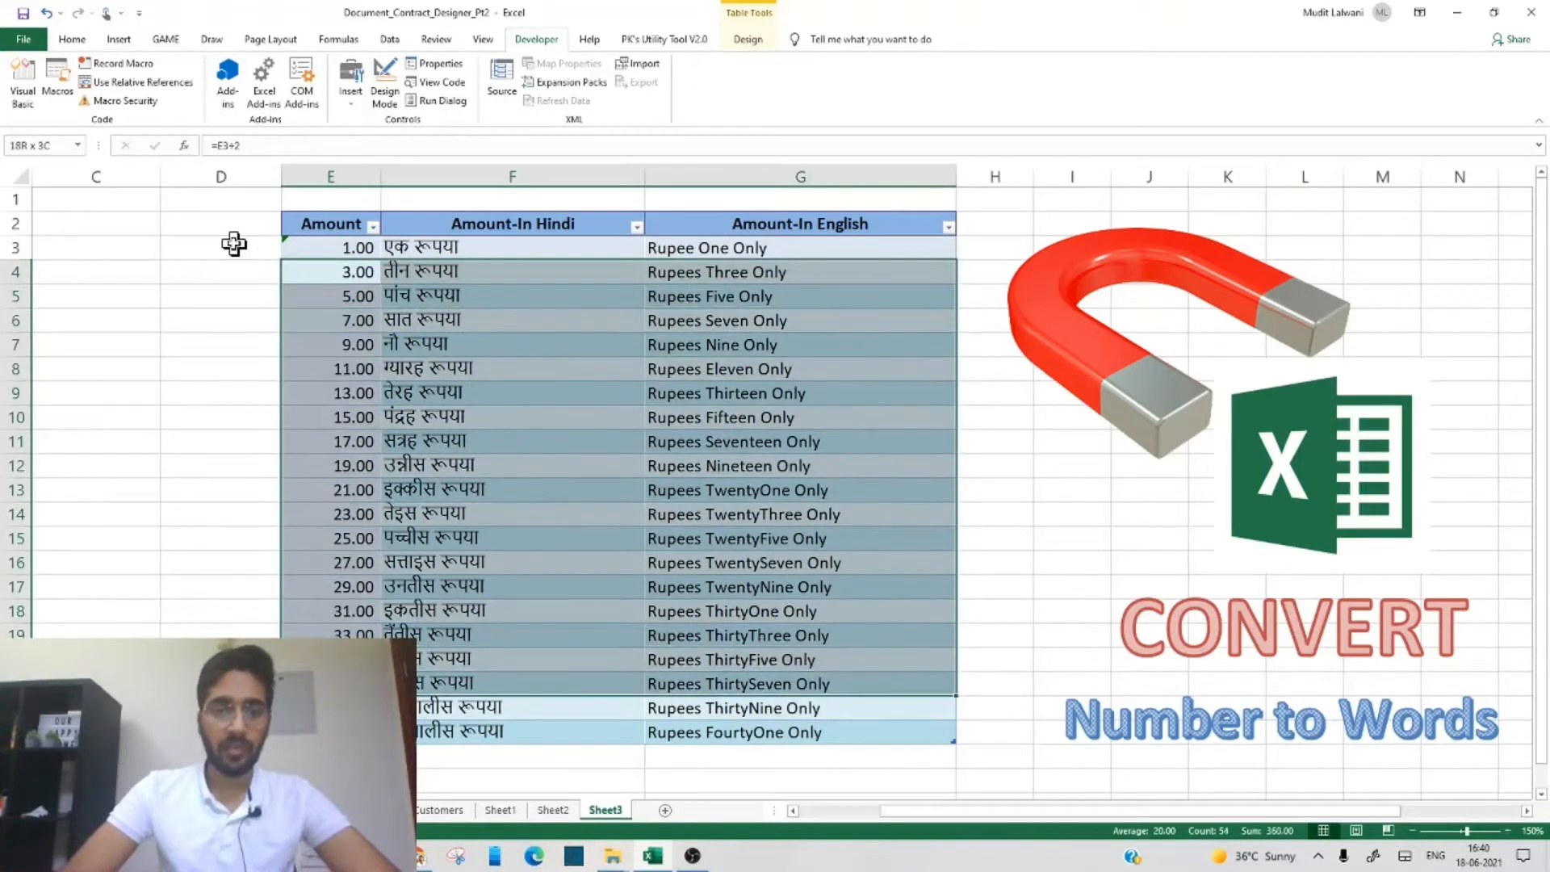
key(Delete)
key(Right)
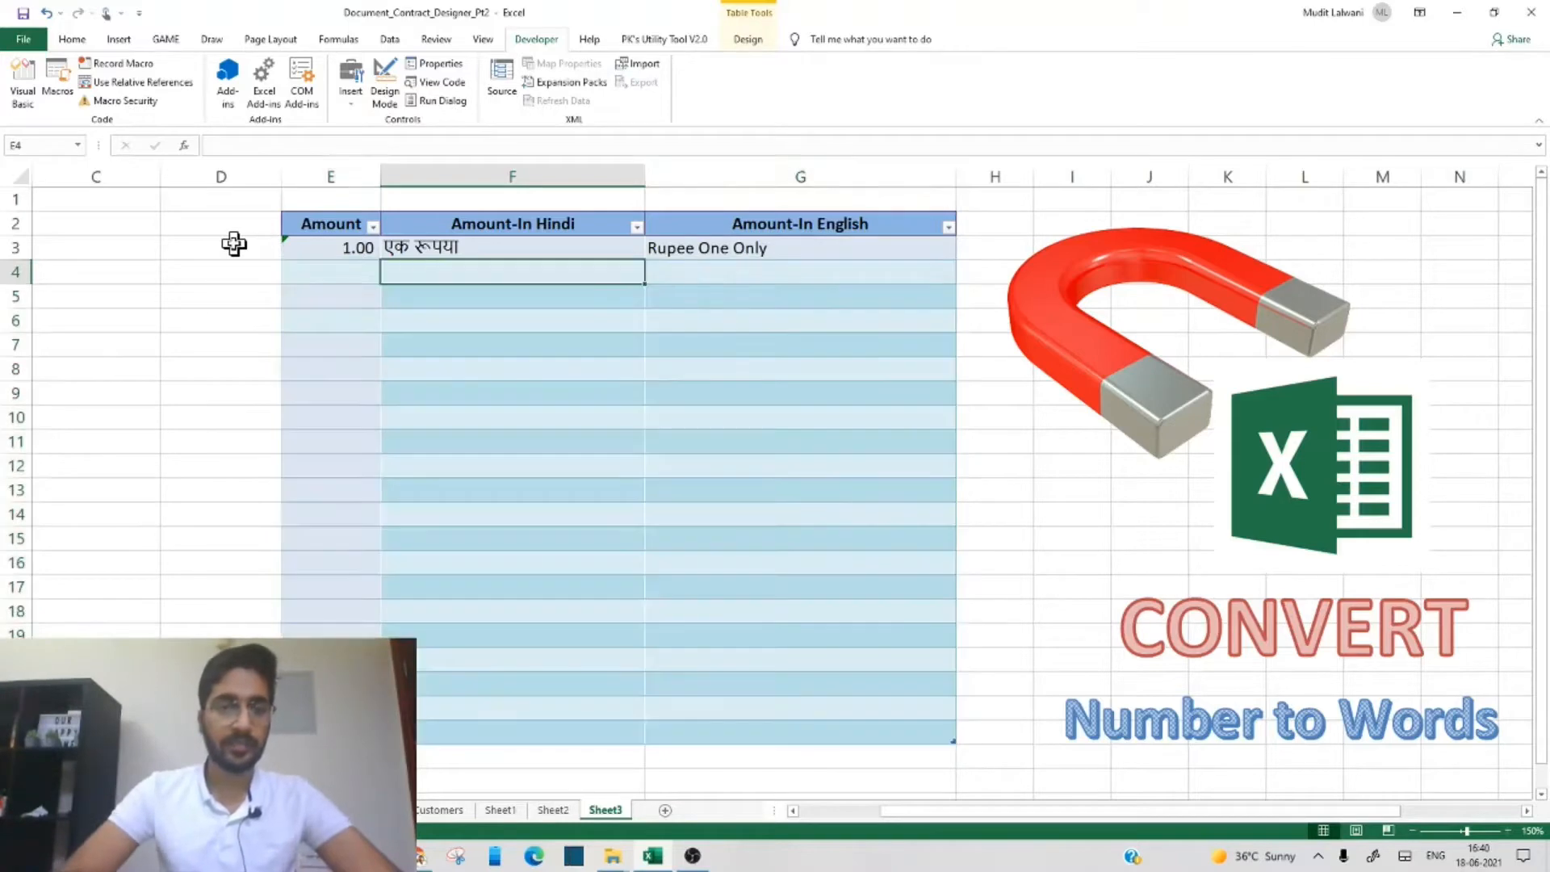
- Change the amount in cell E3 to 12
key(Left)
key(Up)
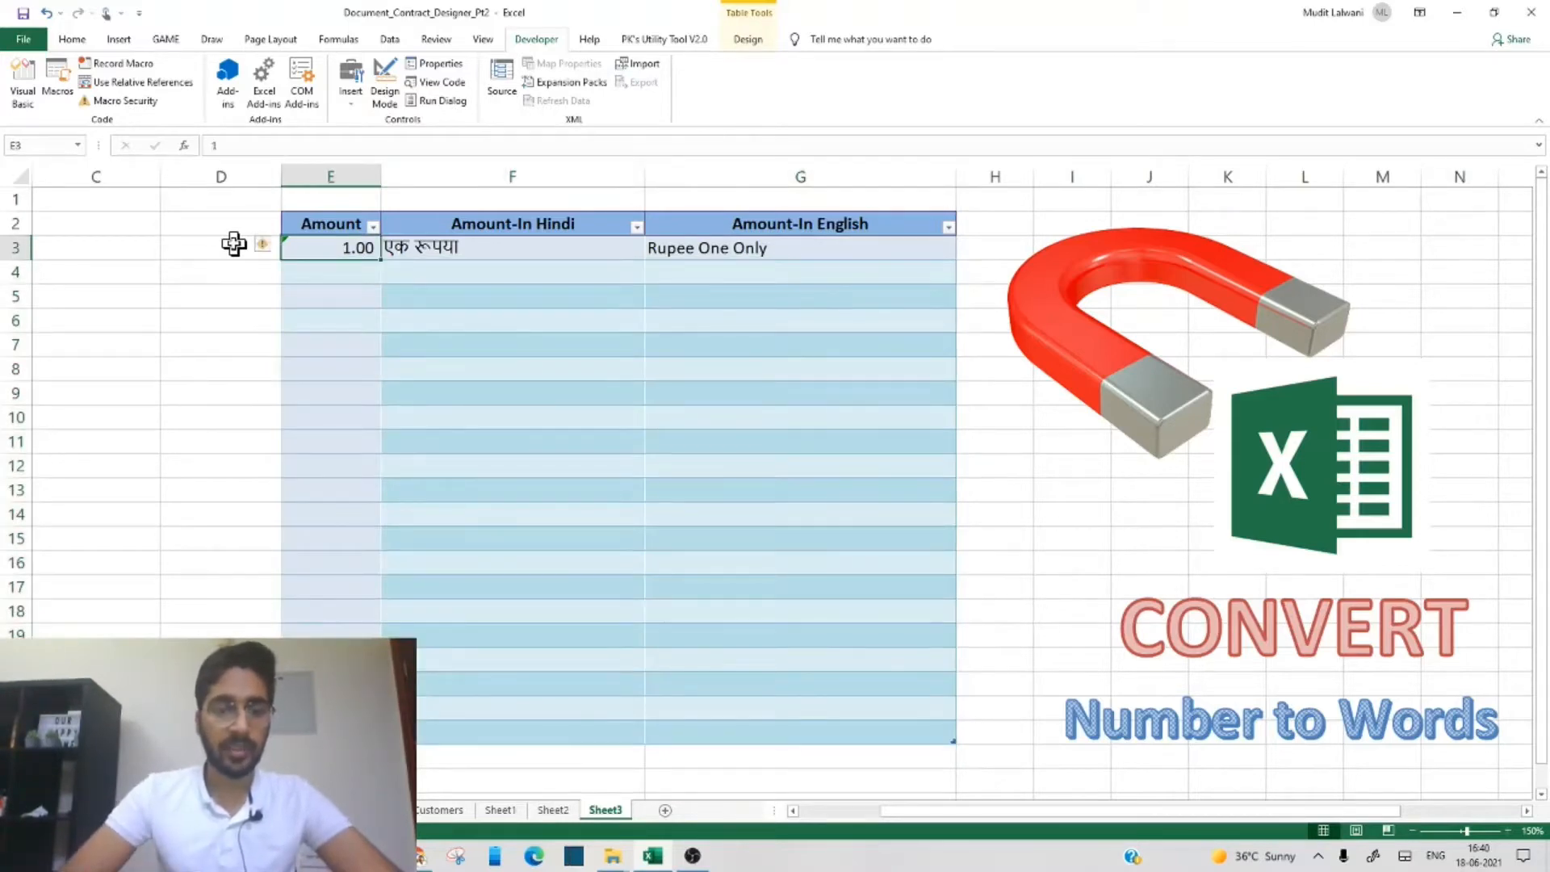
key(Right)
text(1)
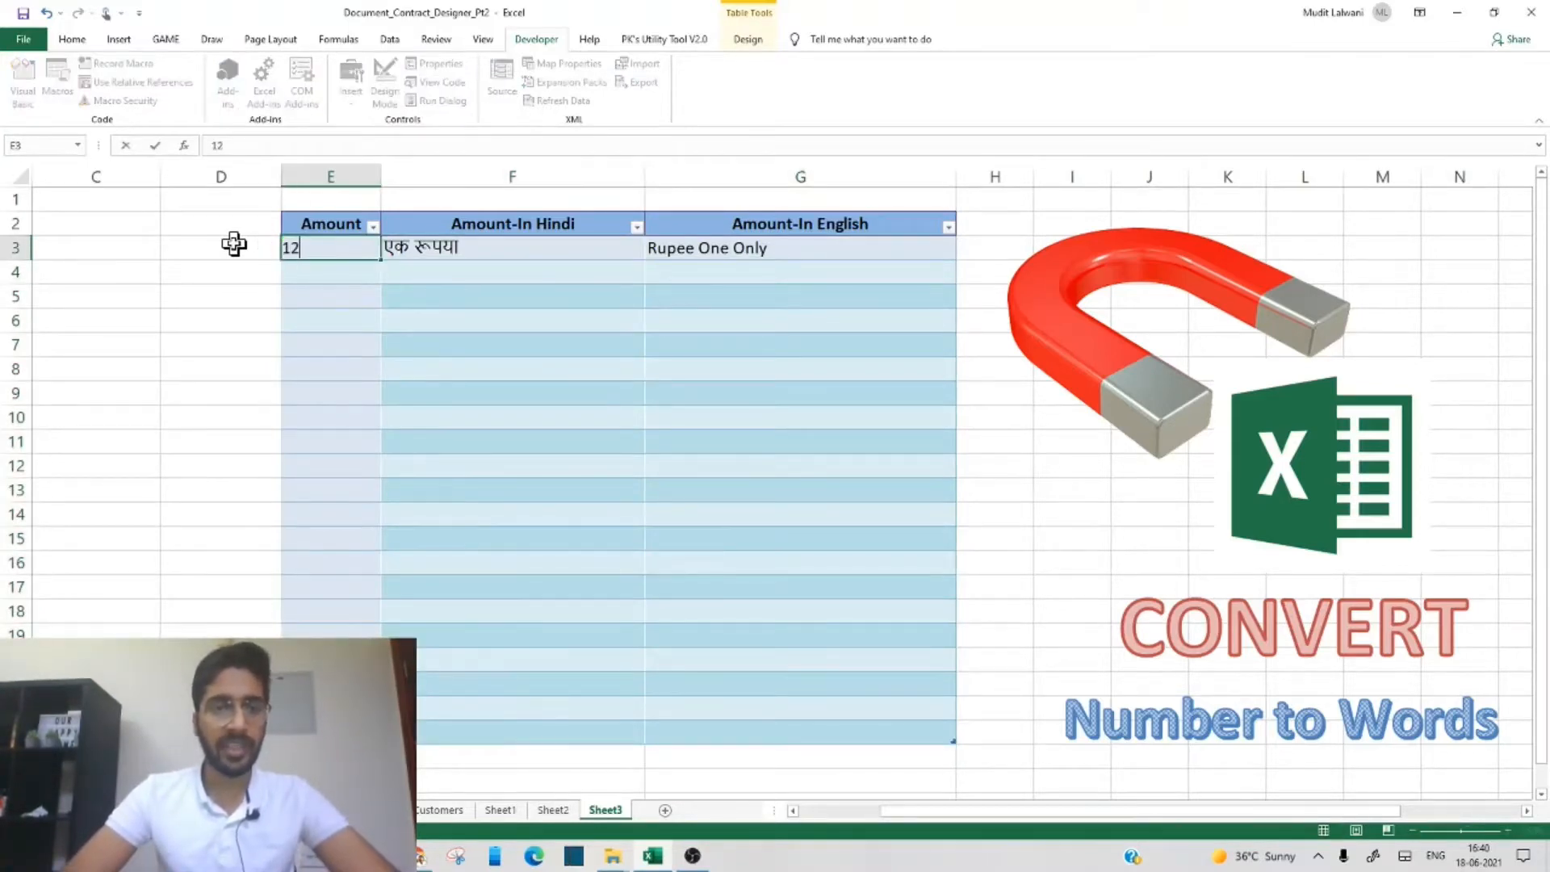
key(Return)
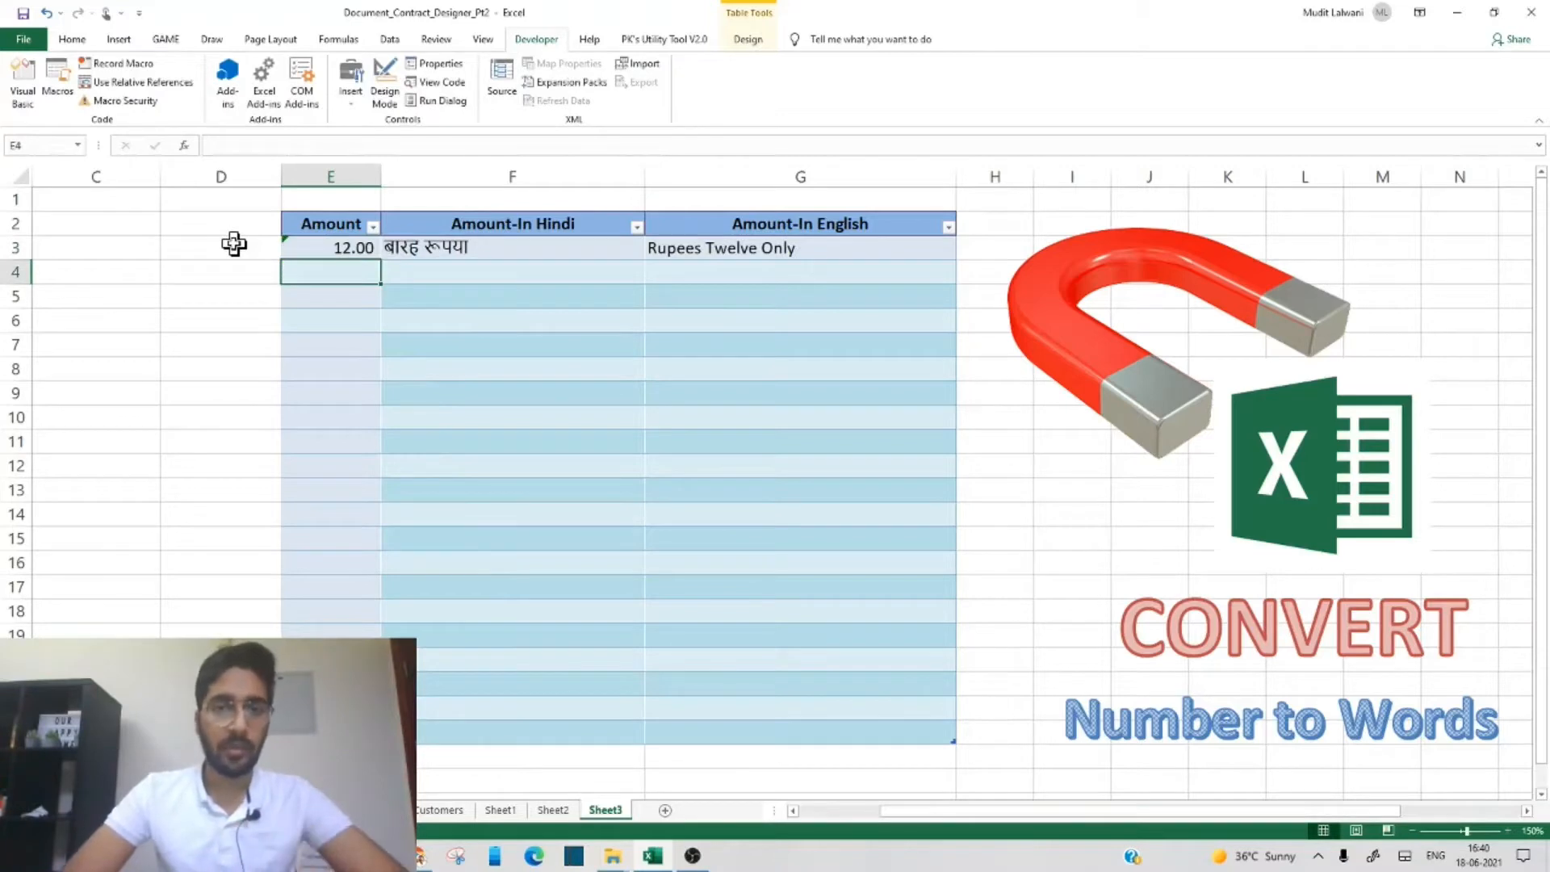
- Set the amount in cell E3 to 99
key(Up)
text(99)
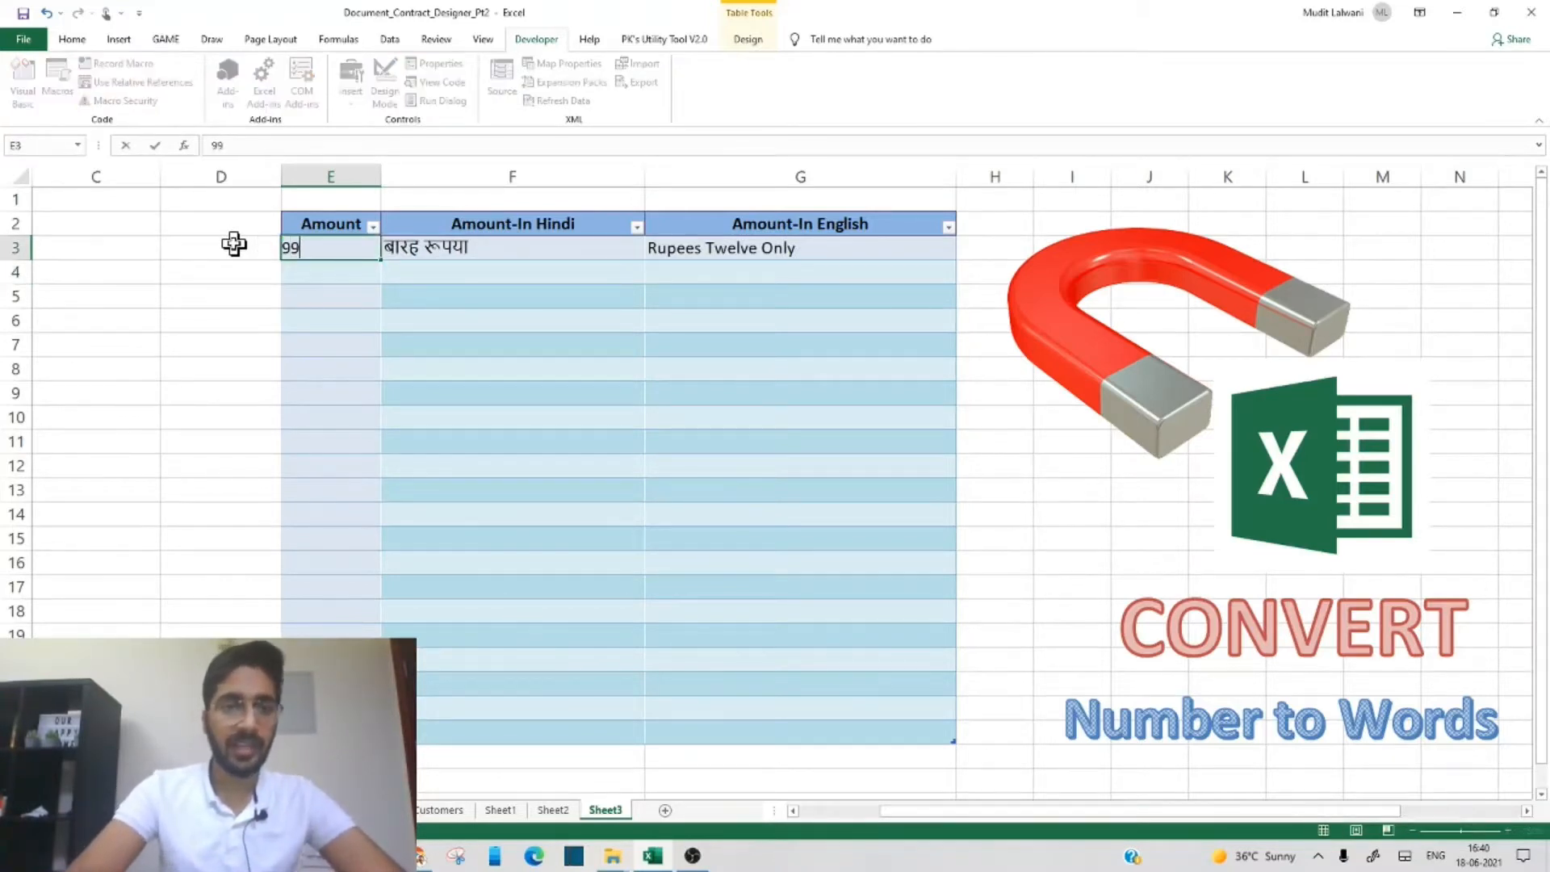
key(Return)
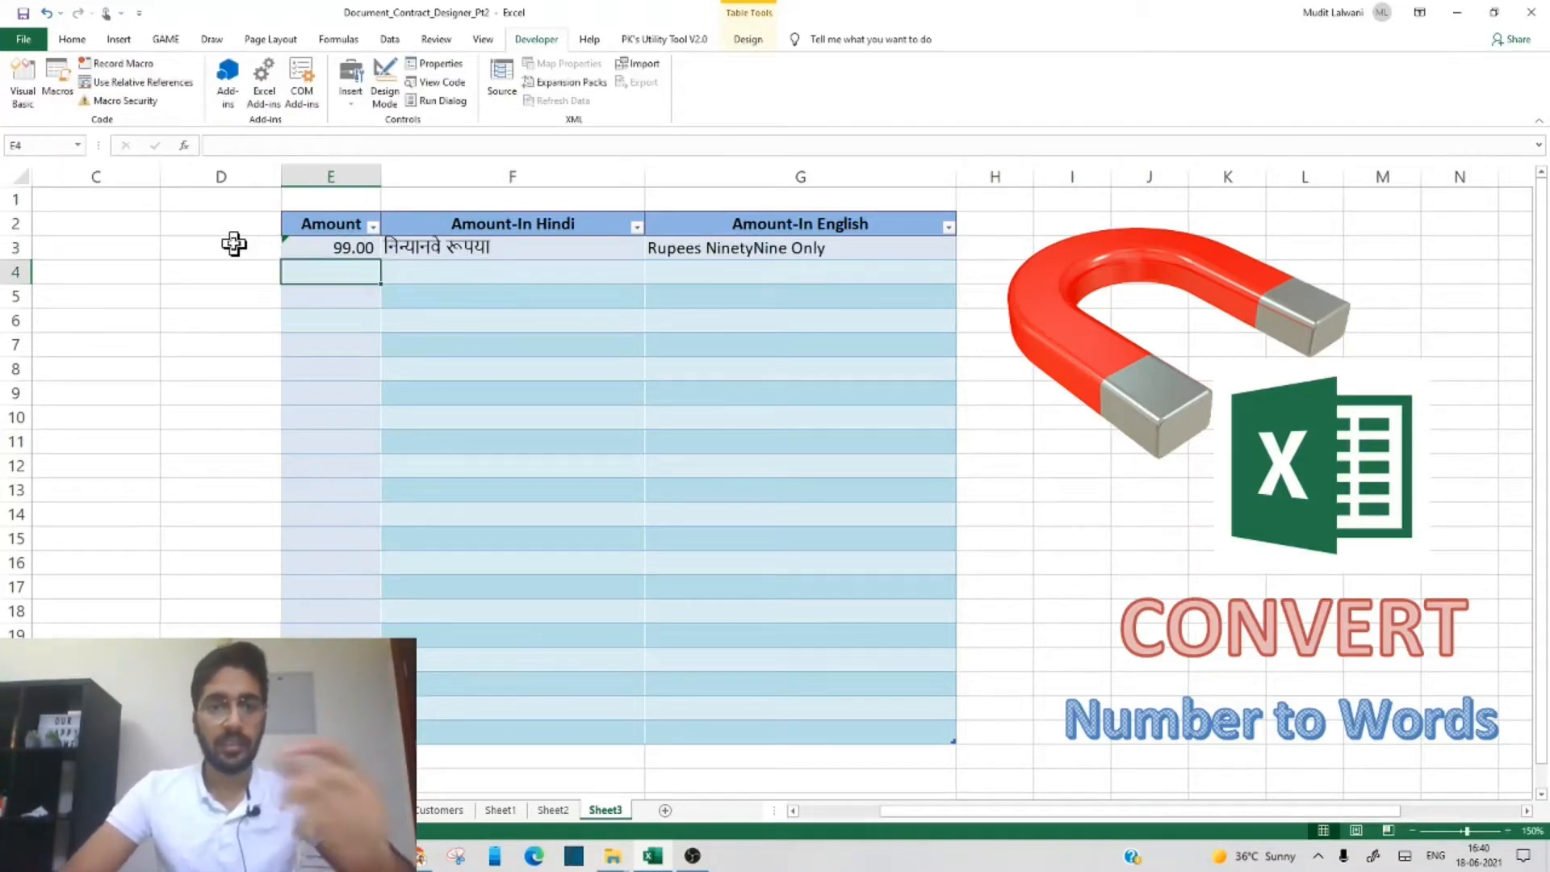
key(Up)
key(Right)
key(Right)
key(Right)
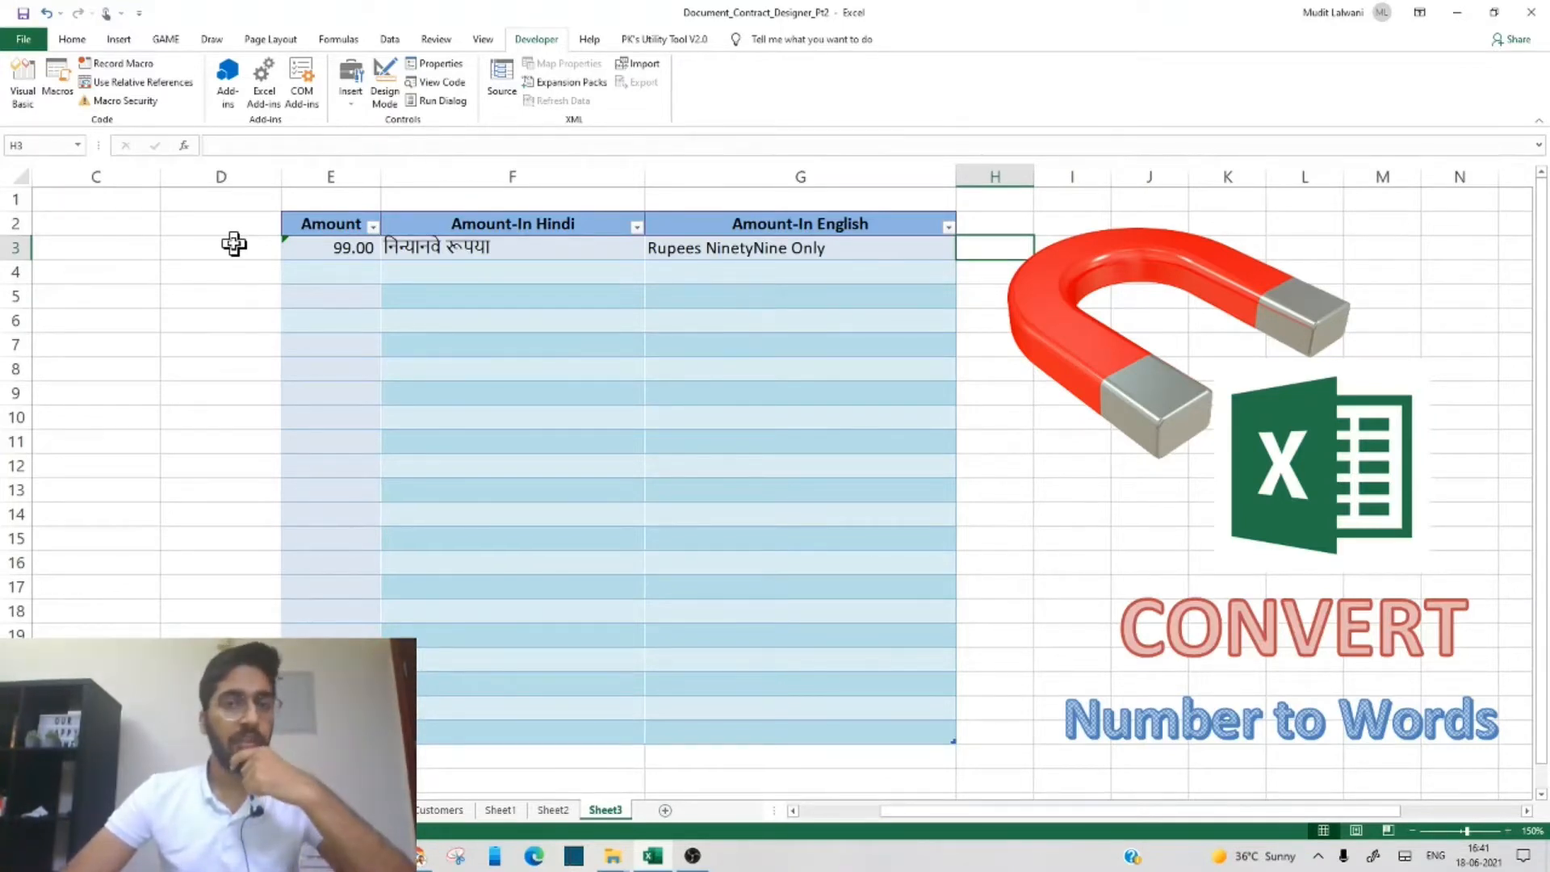
key(Left)
key(Left)
key(Left)
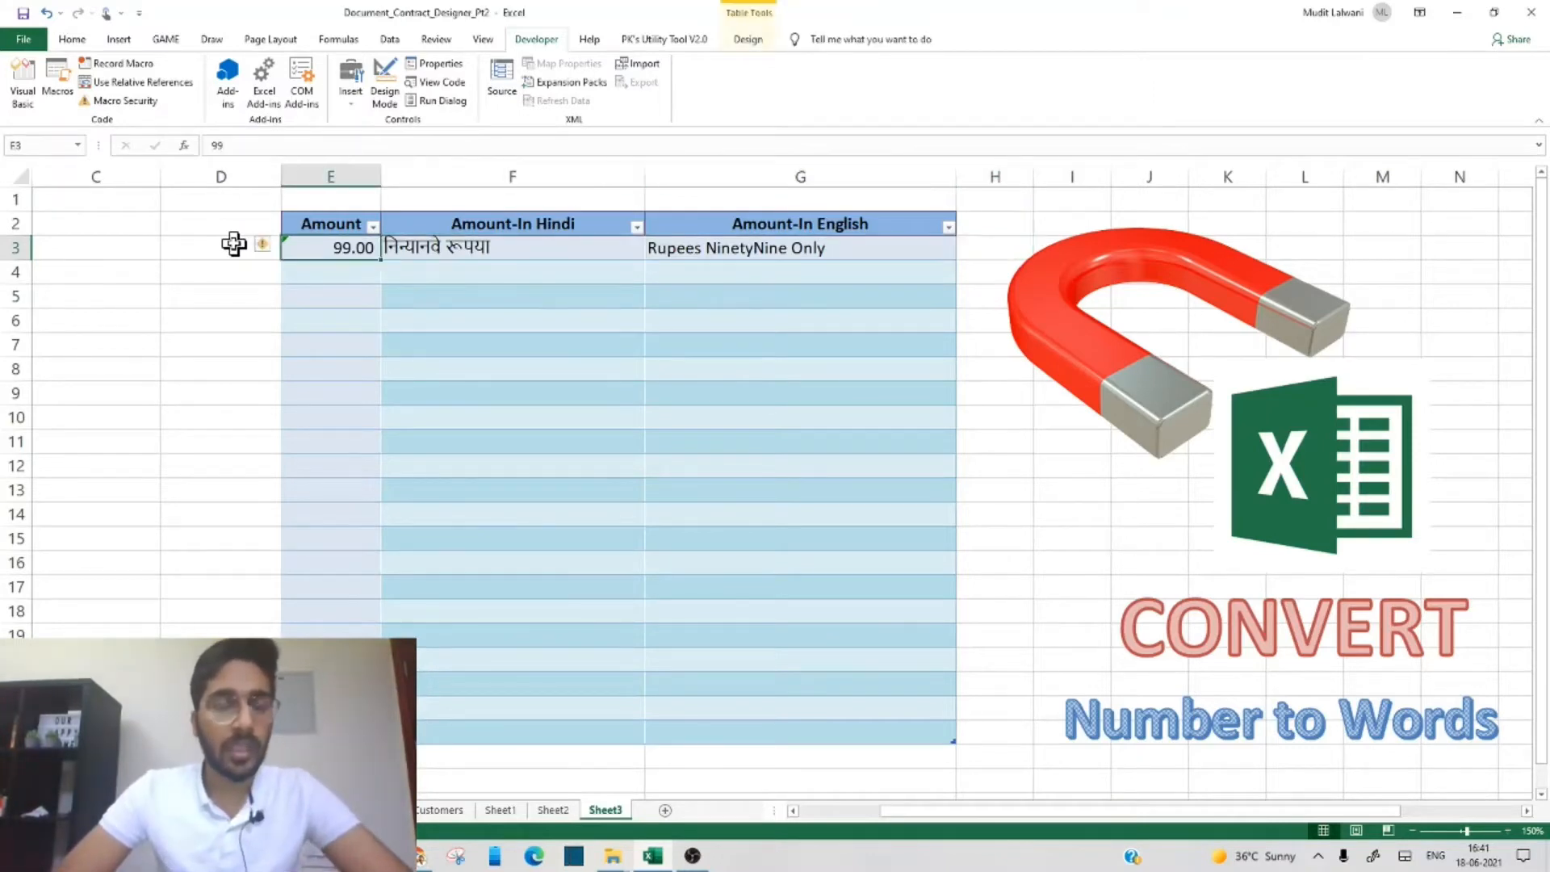
- Enter 12 as the amount in the second data row, cell E4
key(Down)
text(12)
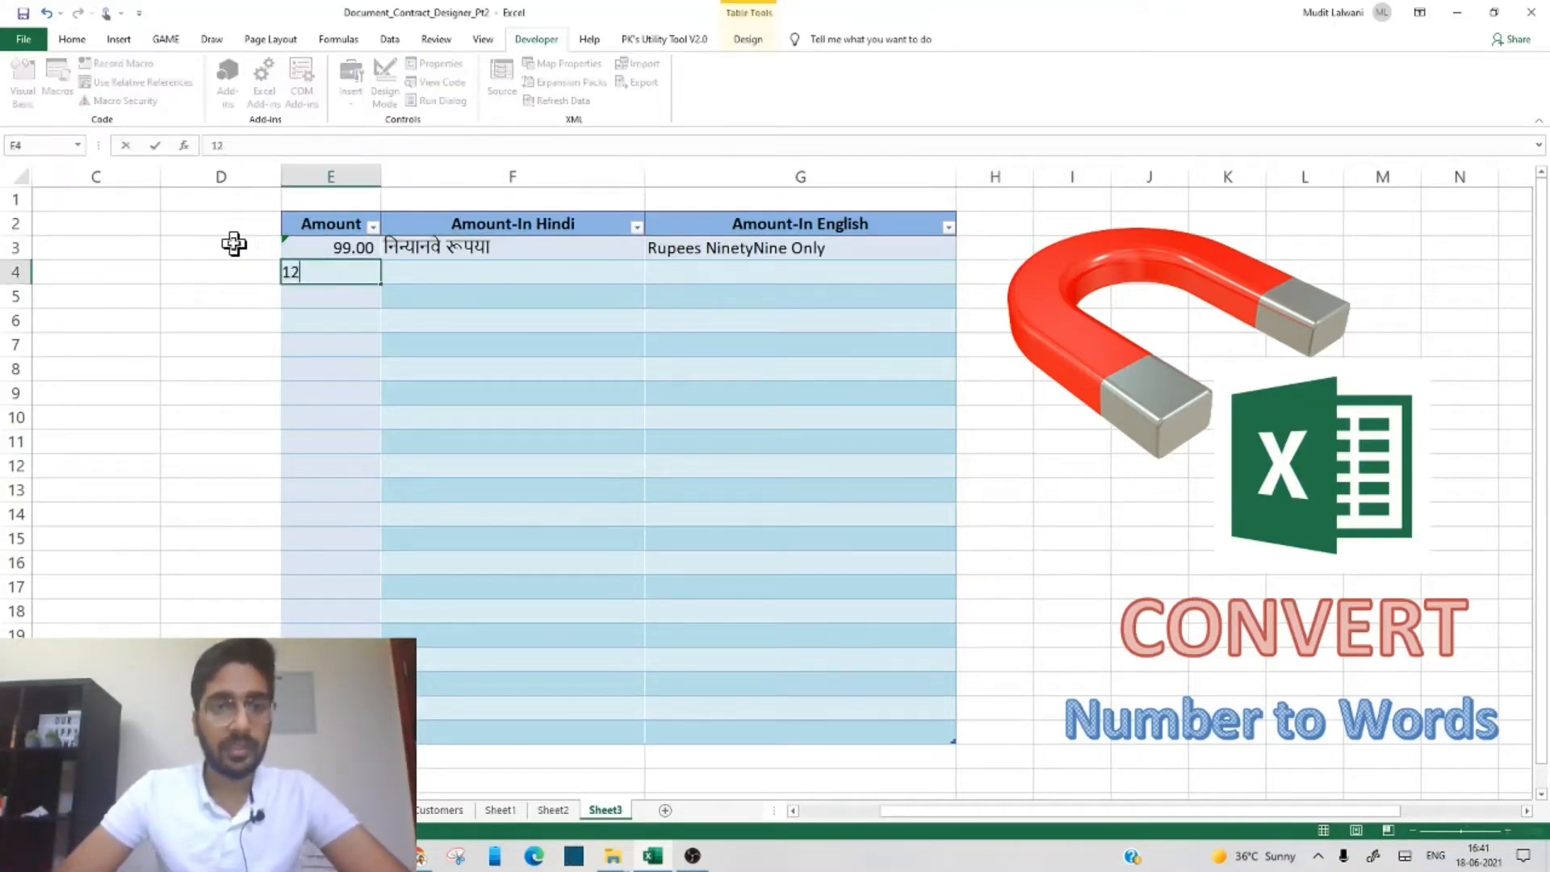
key(Return)
key(Up)
key(Right)
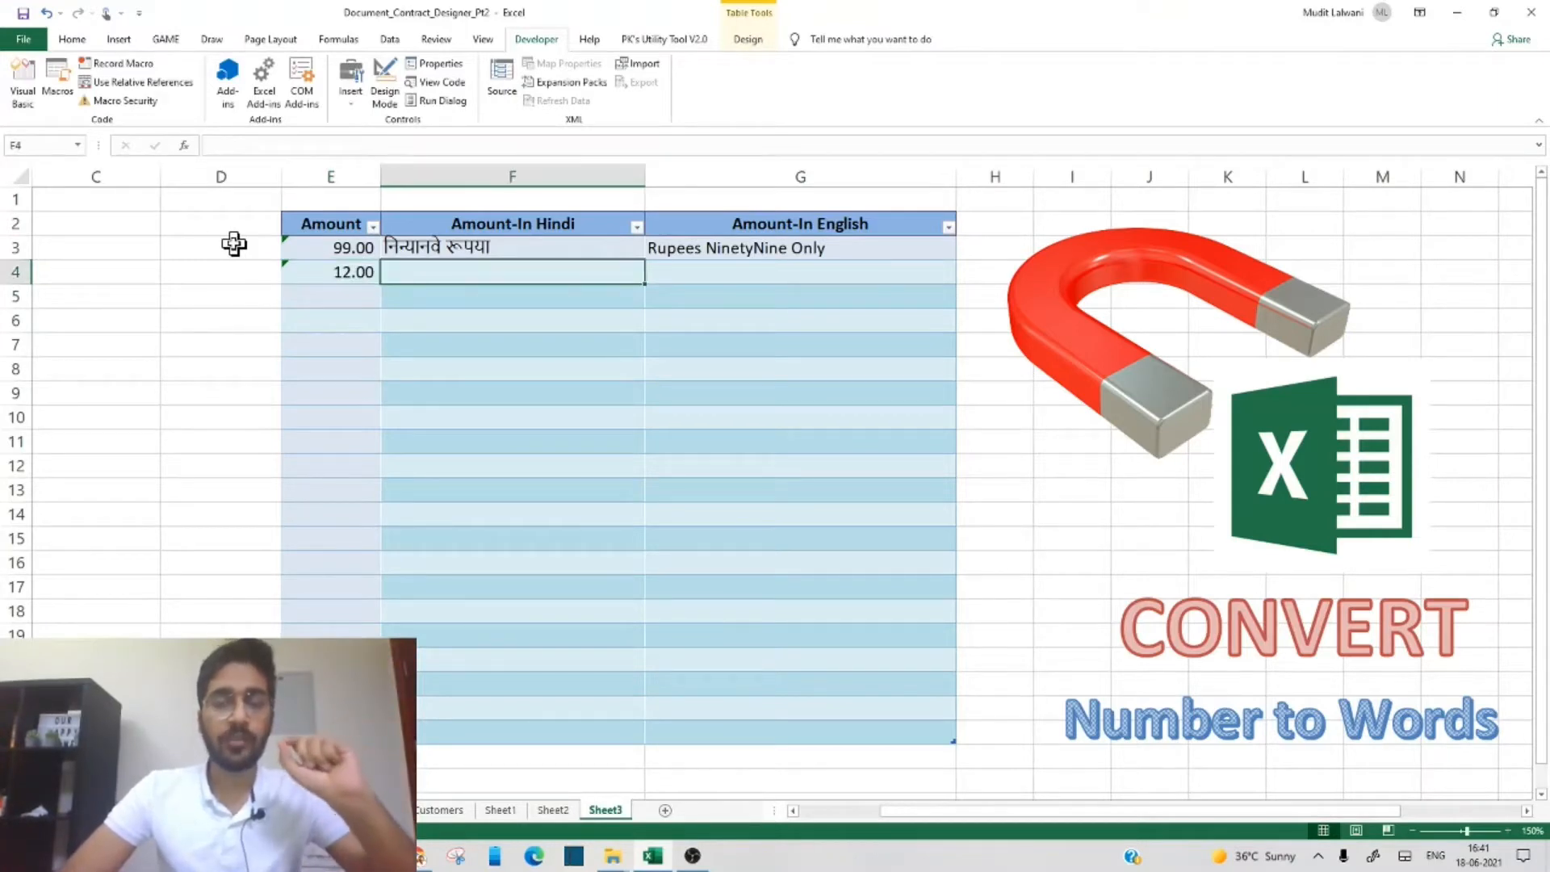
text(=)
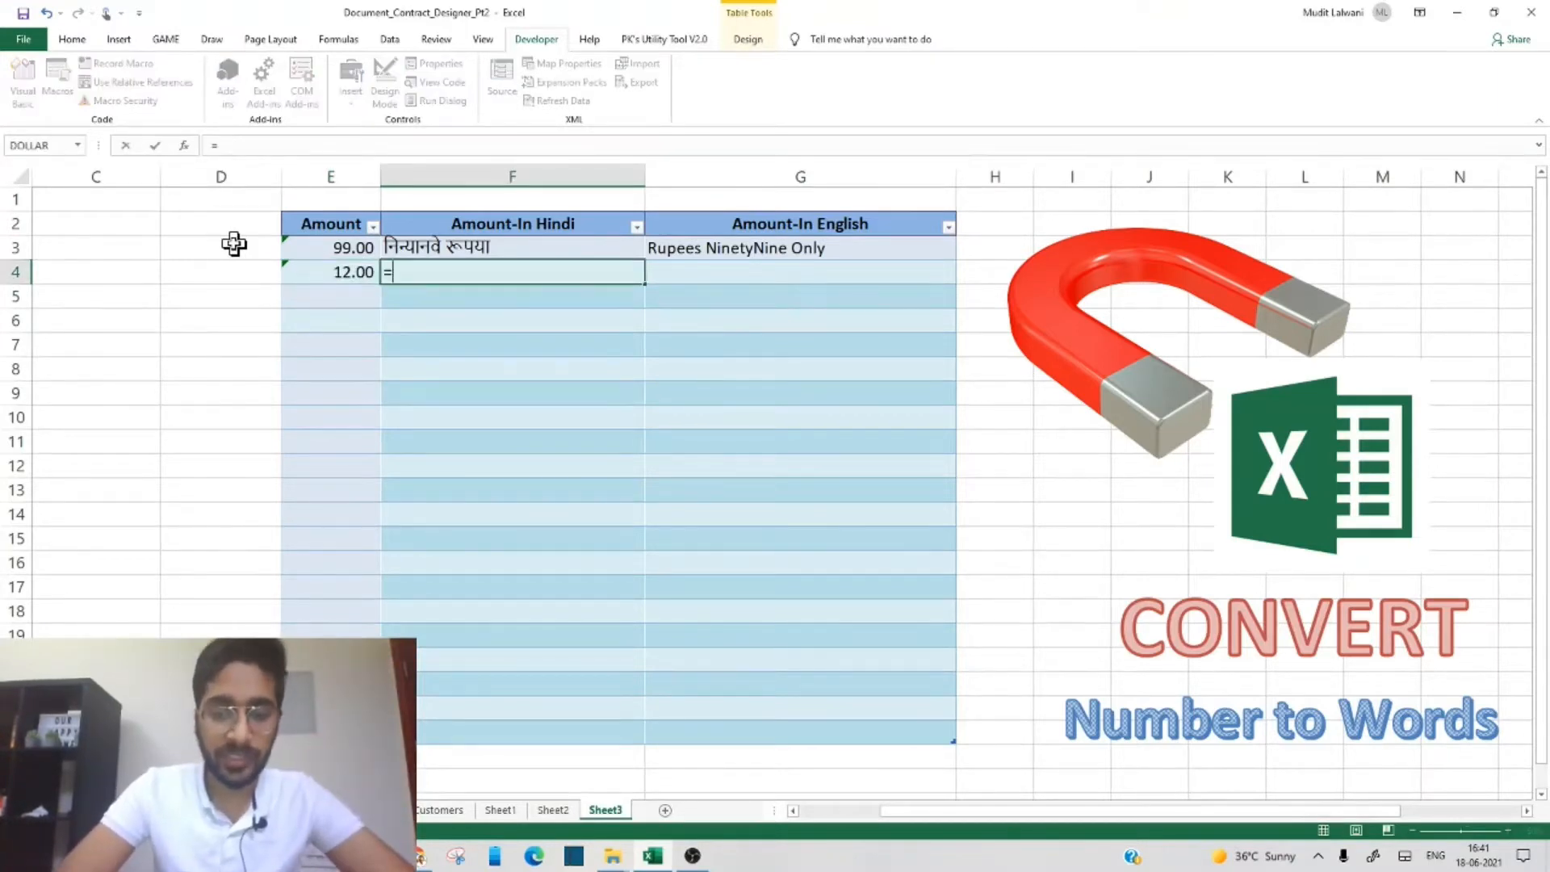
text(num)
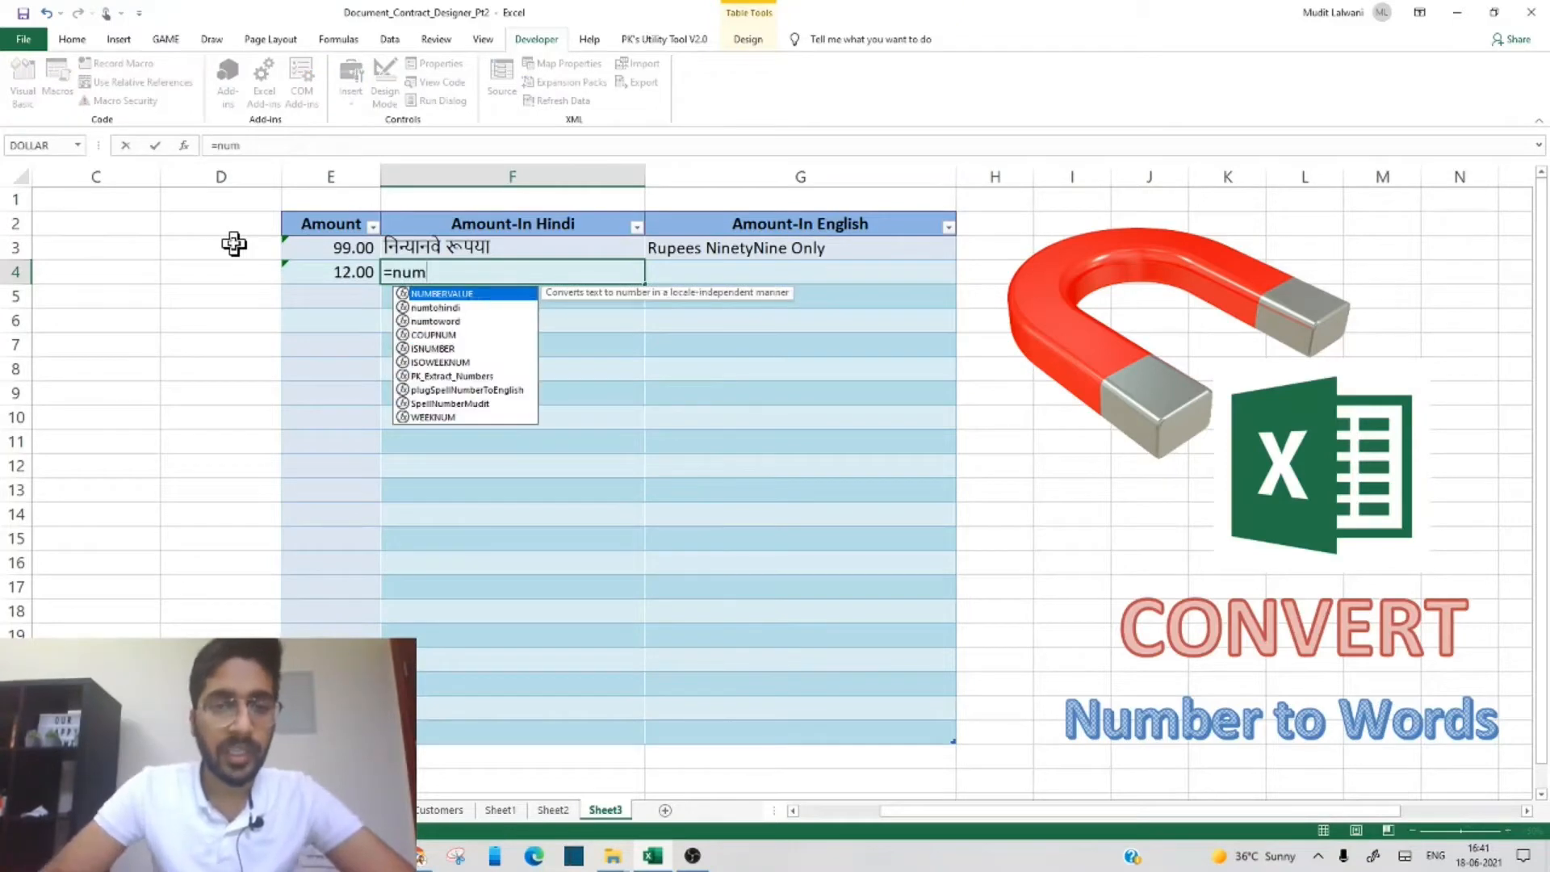
key(Down)
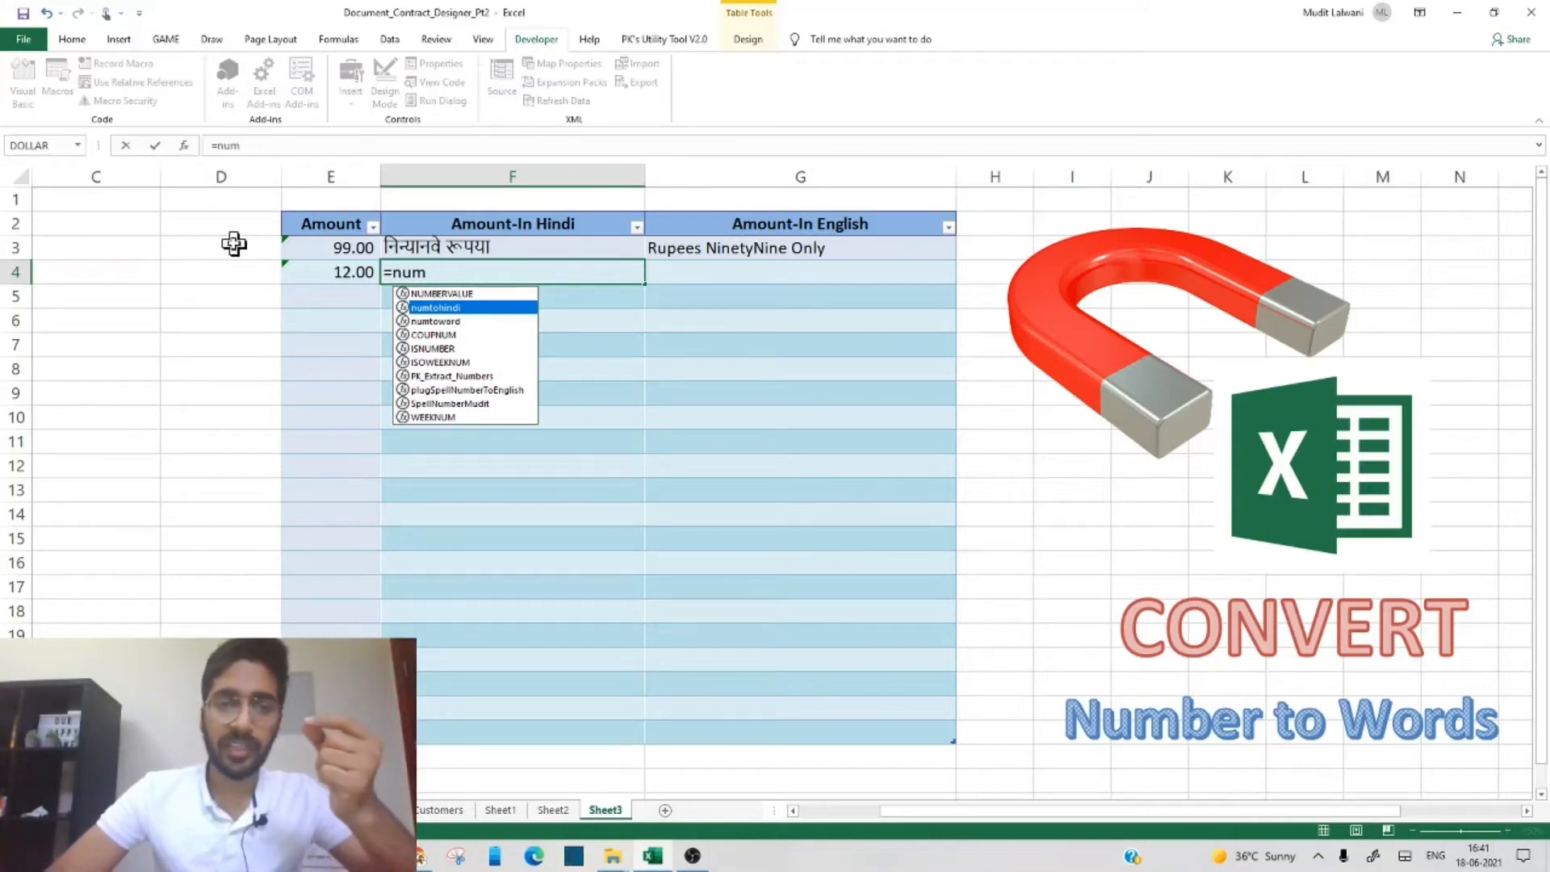
key(Down)
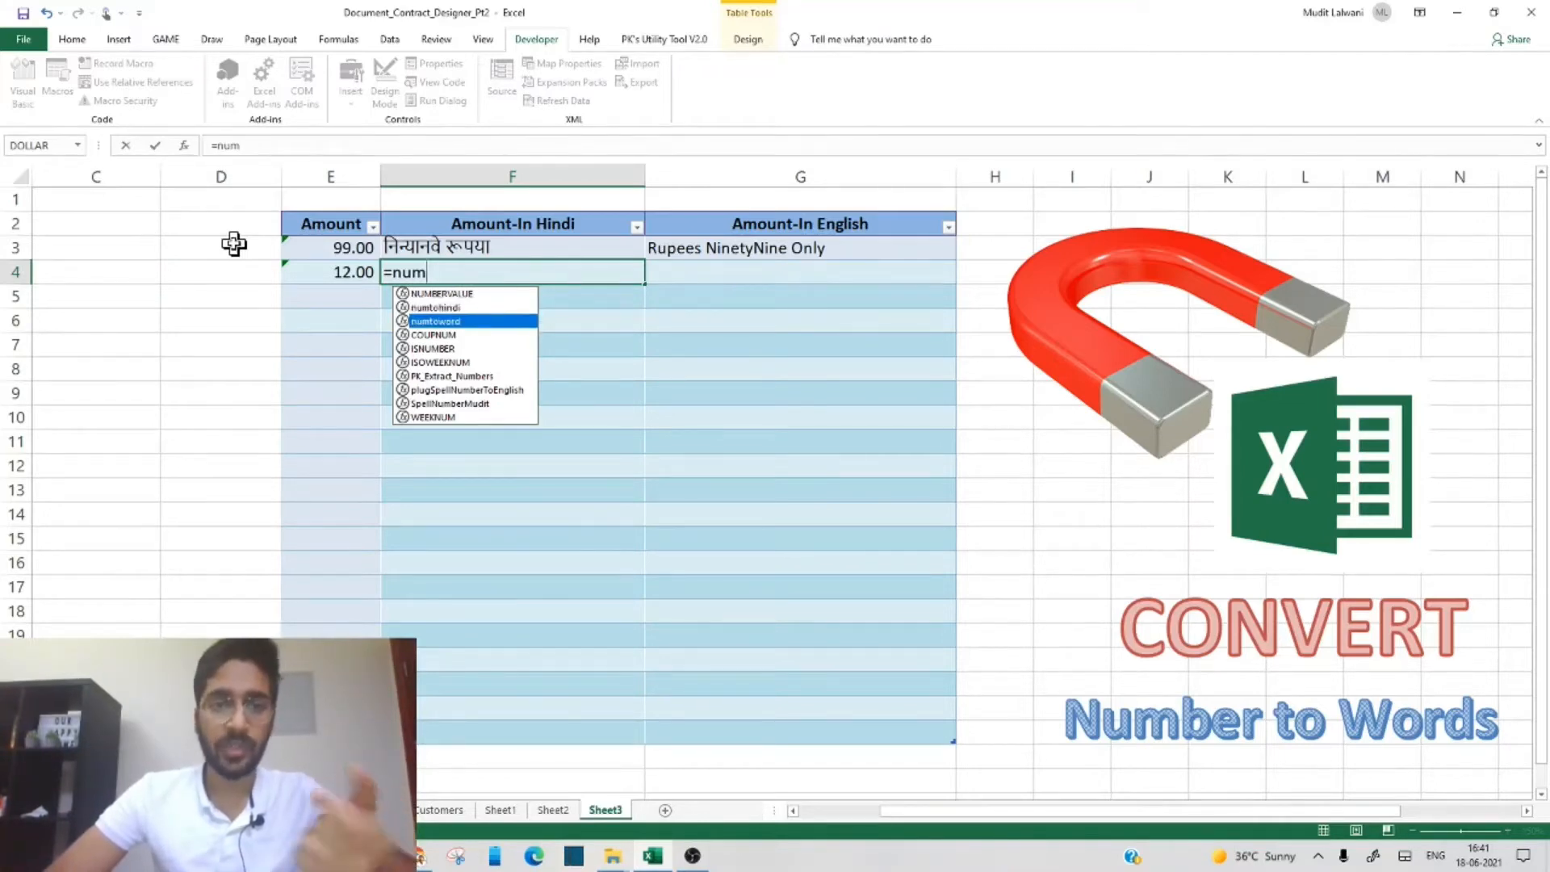
key(Up)
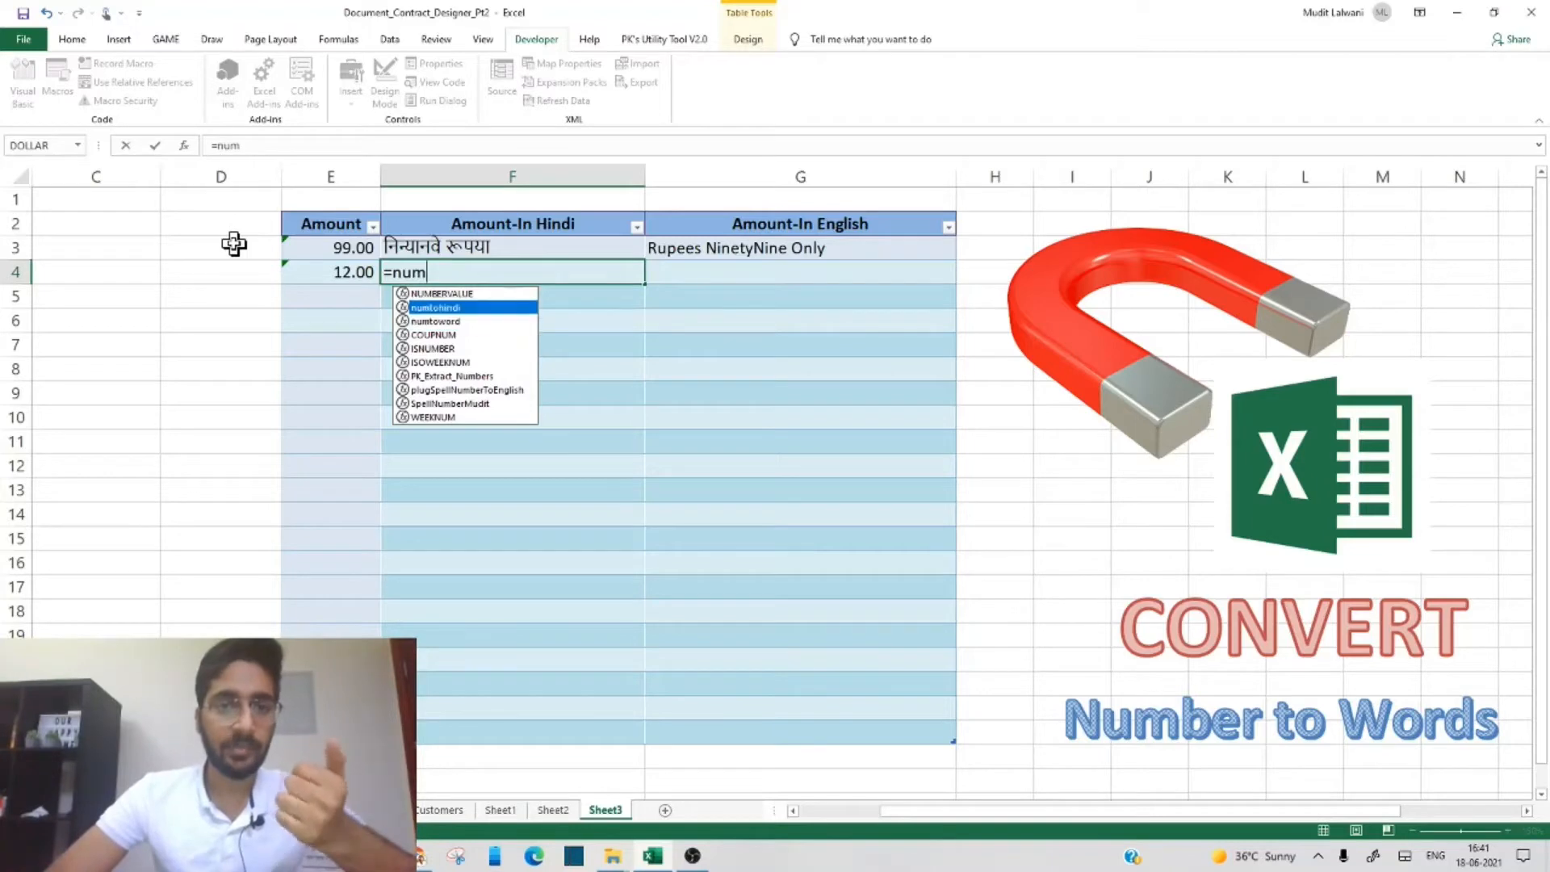
key(Tab)
key(Left)
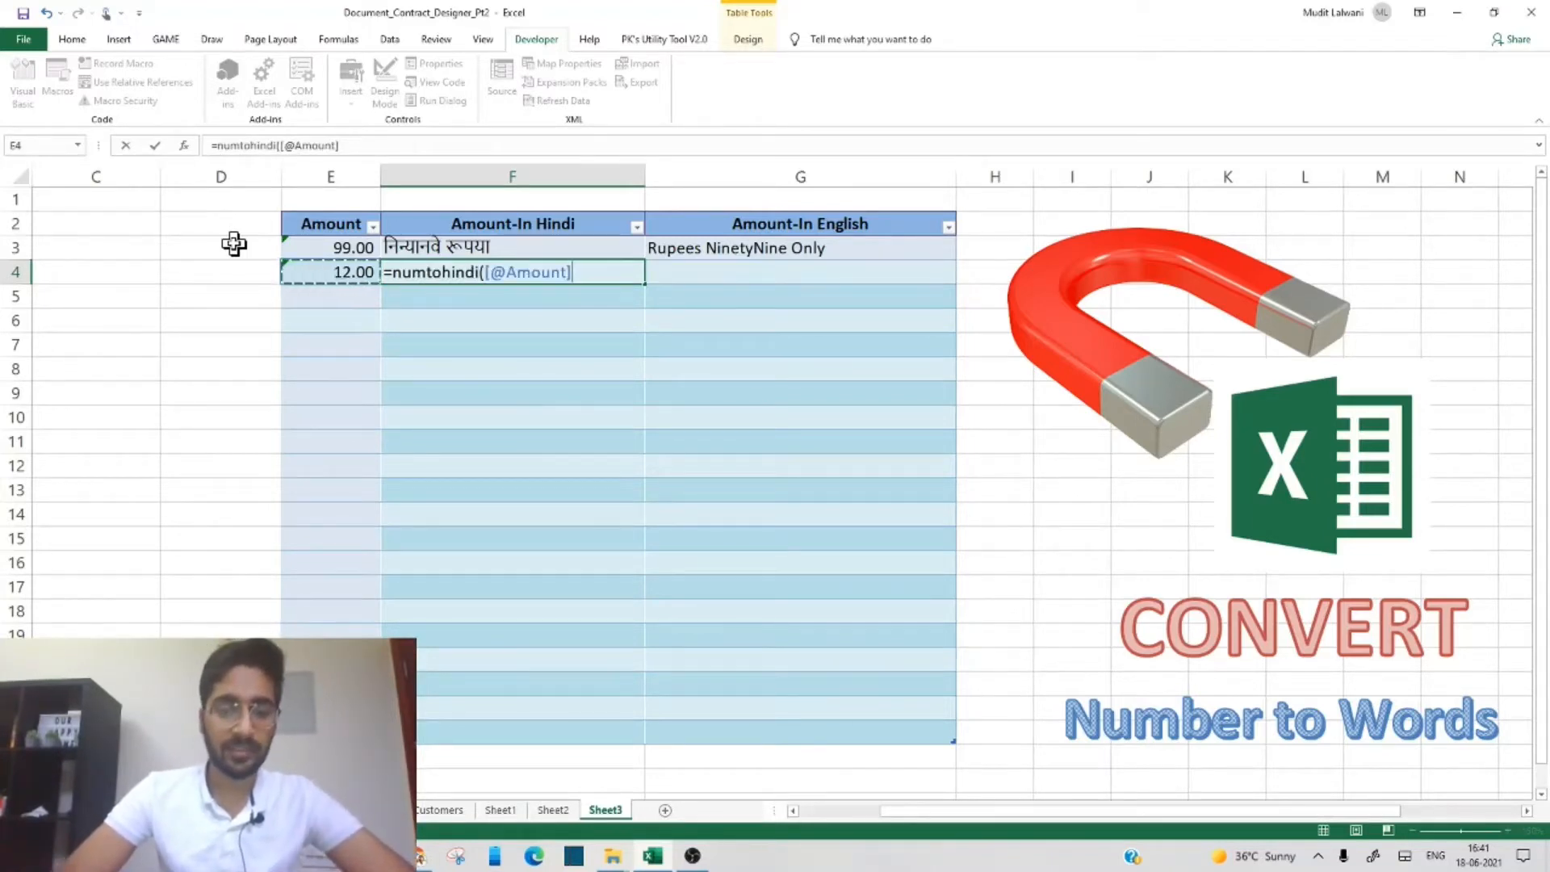
text(,1)
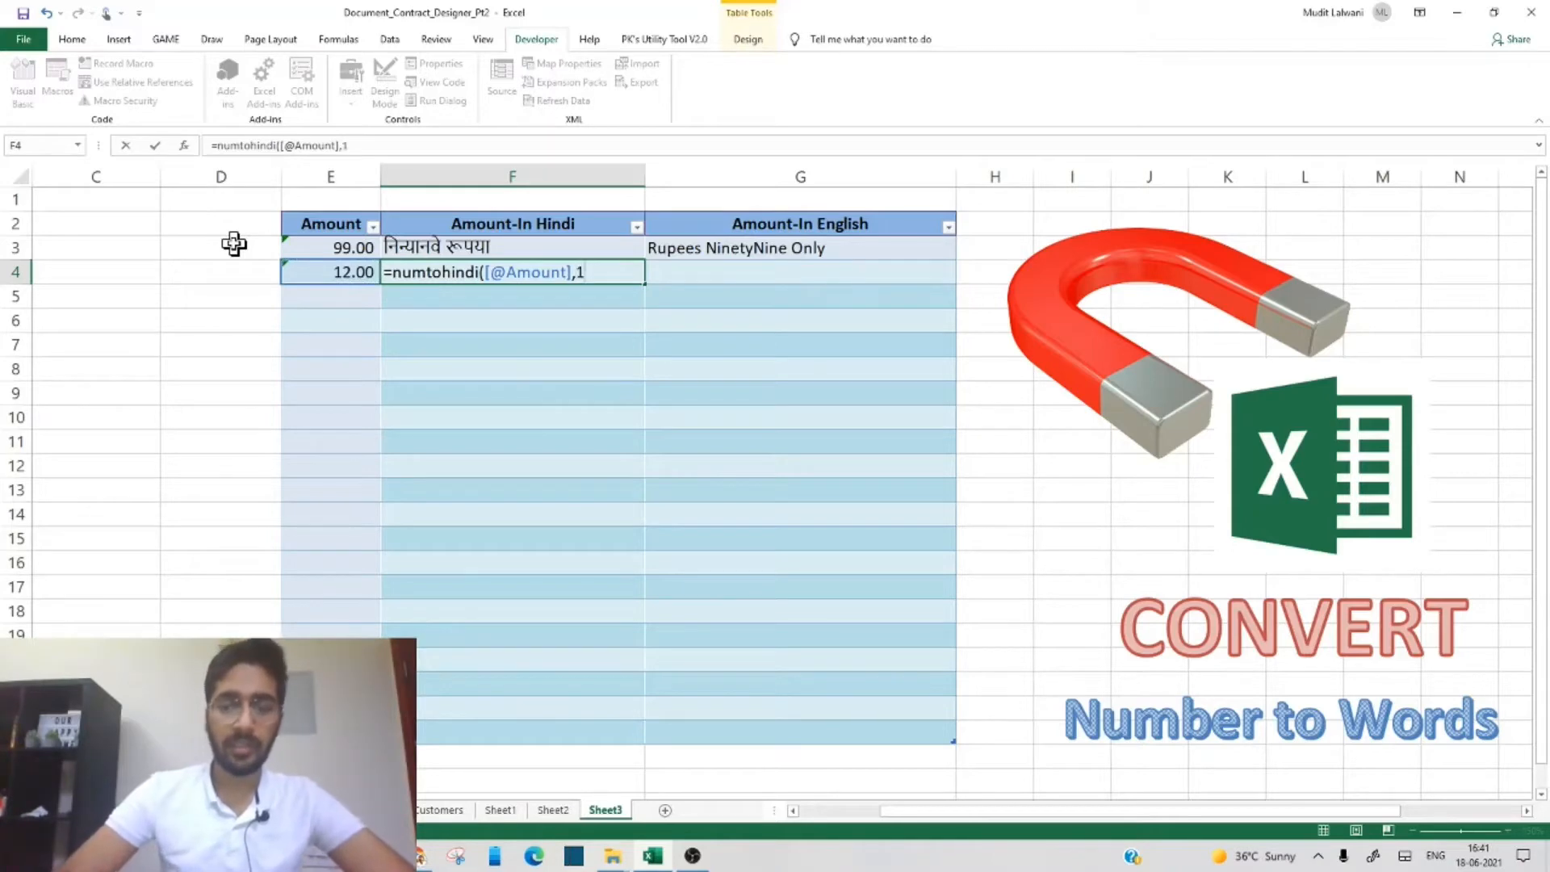
text())
key(Return)
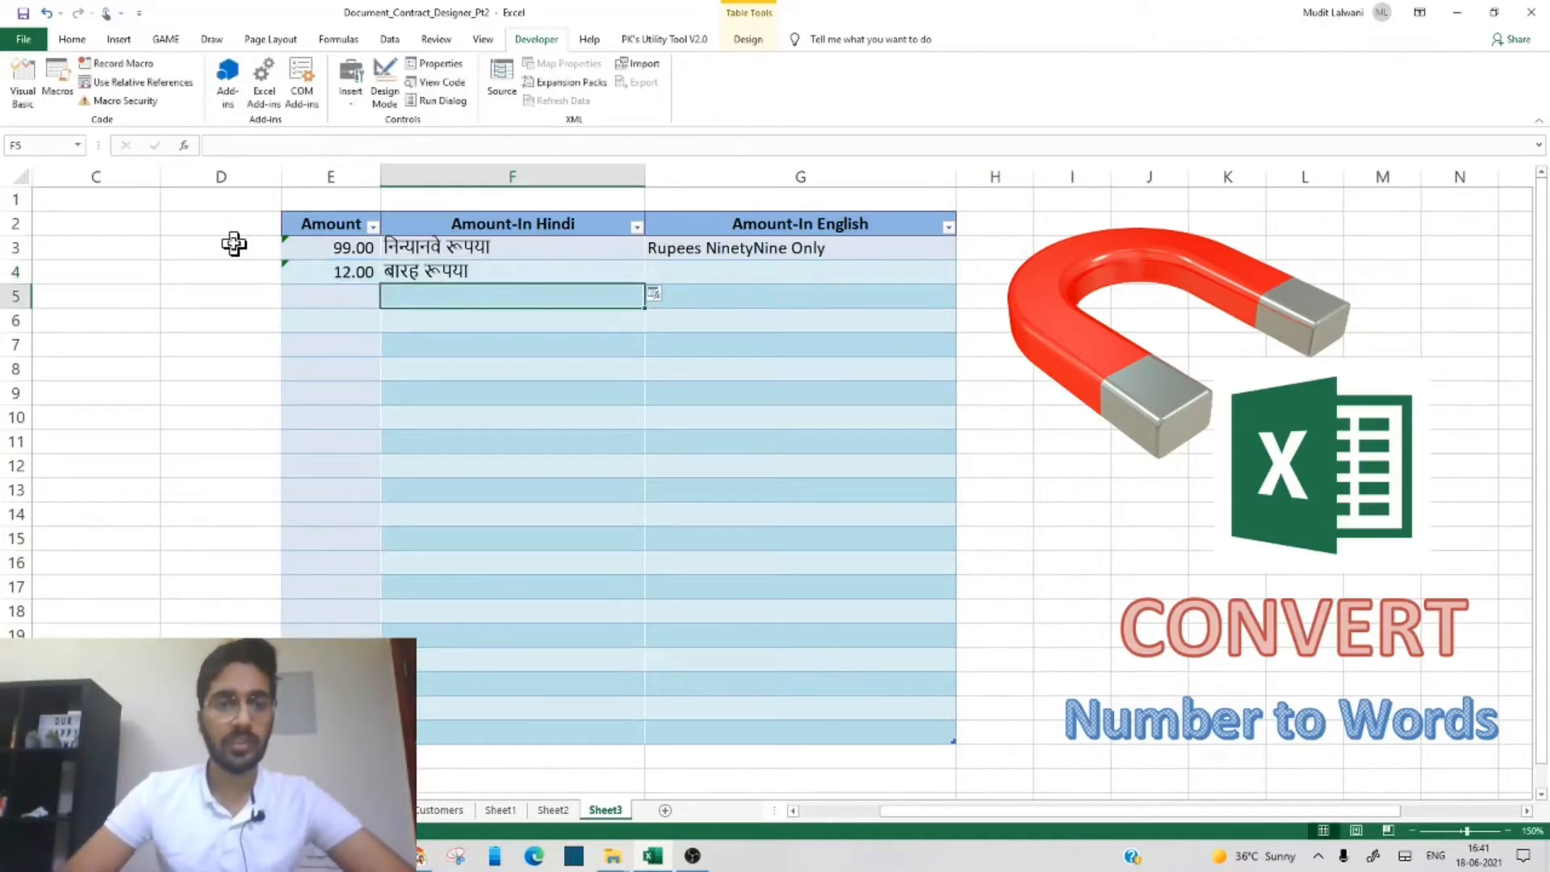
- Change the amount in cell E4 to 123
key(Up)
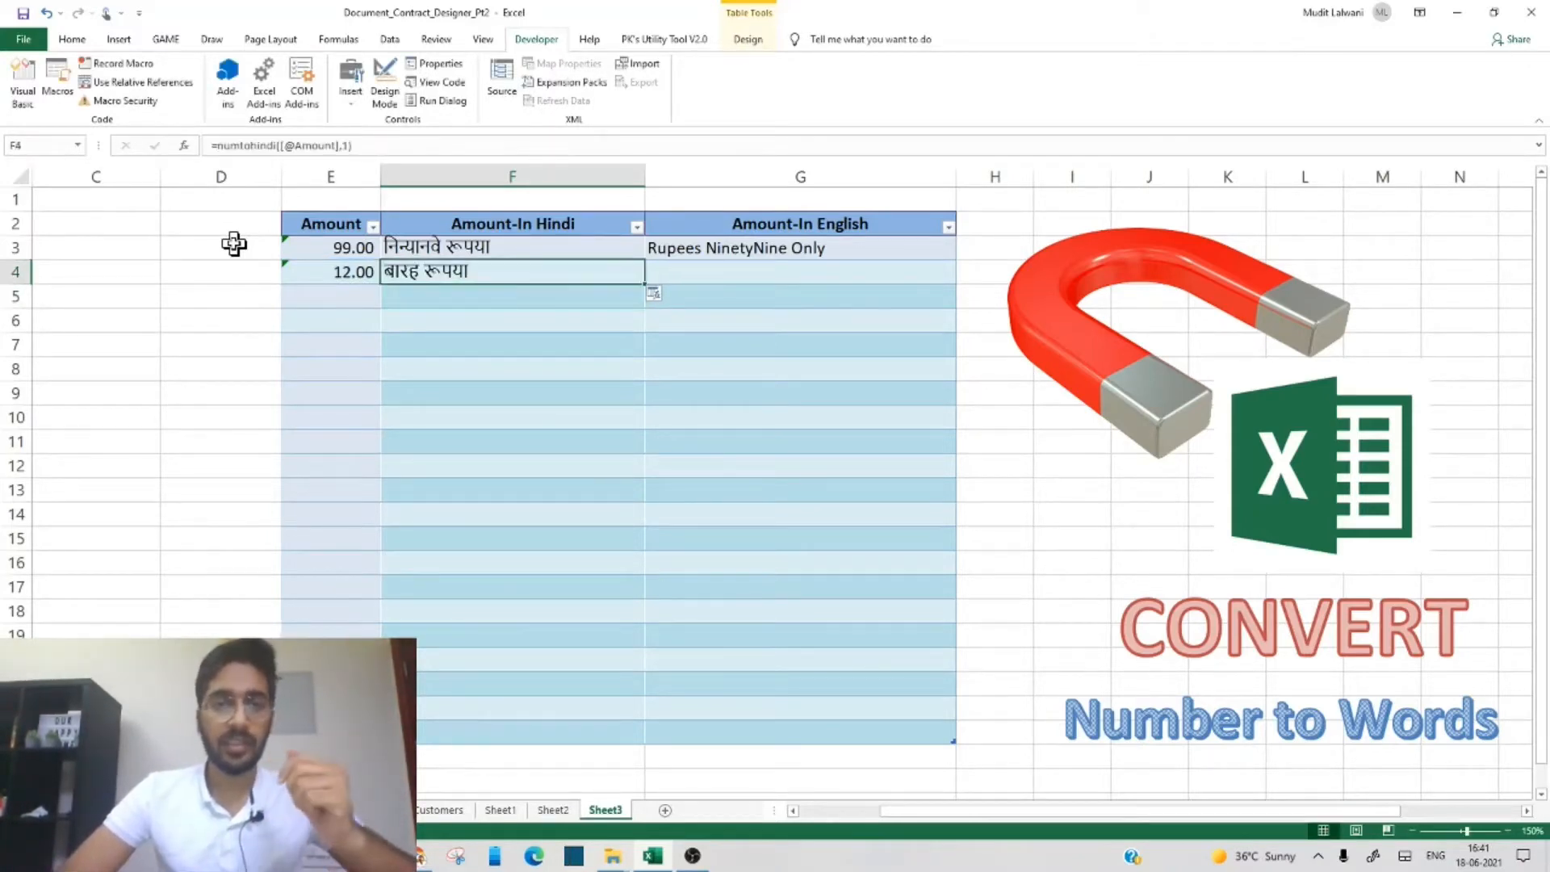
key(Left)
text(1)
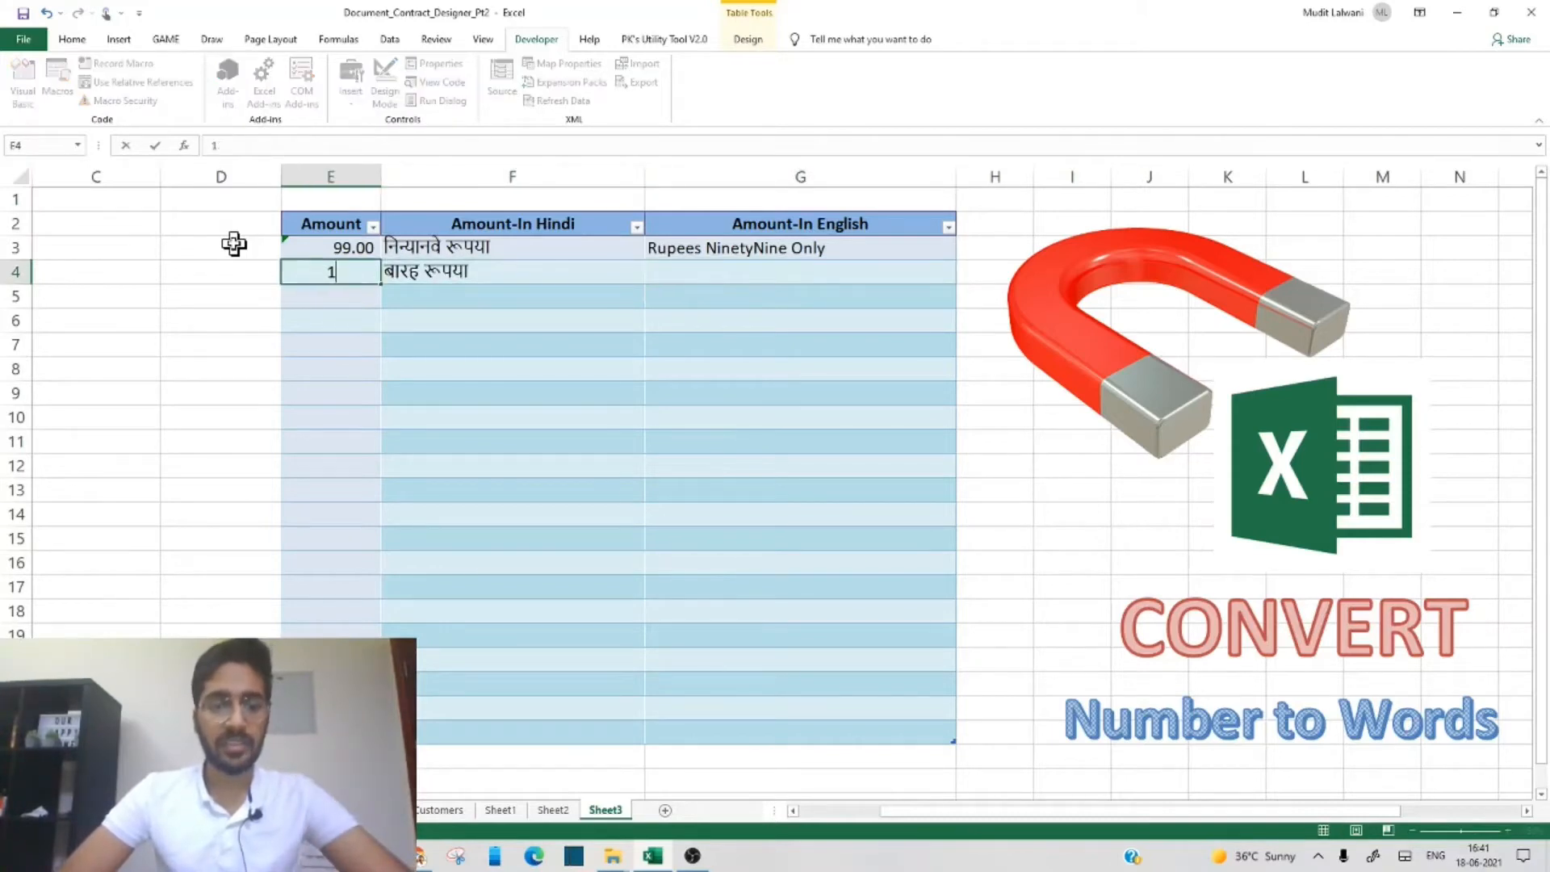
text(23)
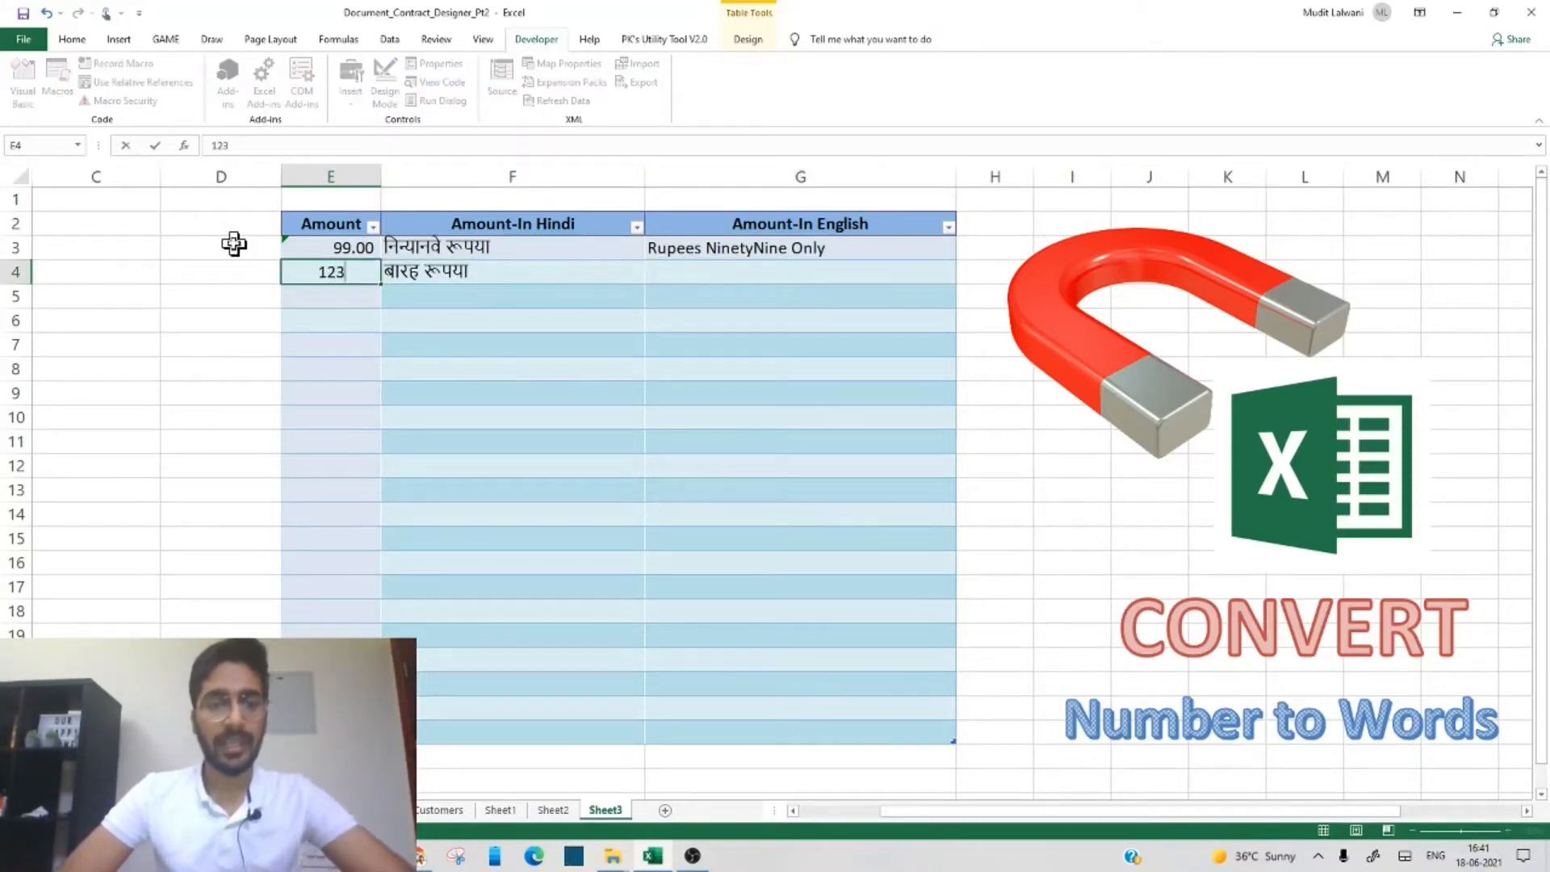
key(Return)
key(Up)
key(Right)
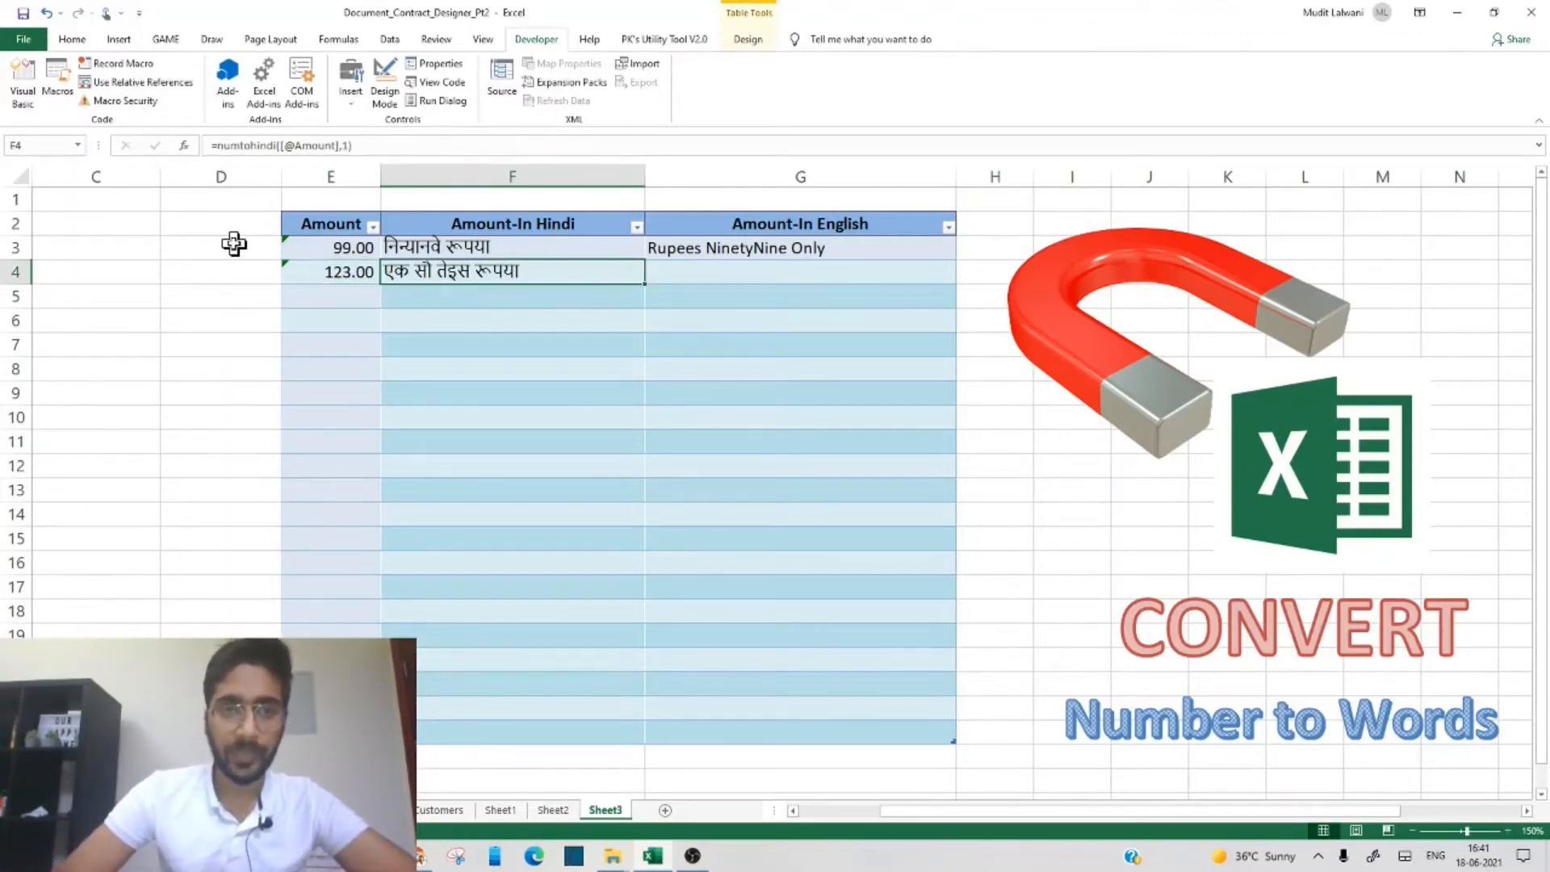
key(Right)
key(Right)
key(Left)
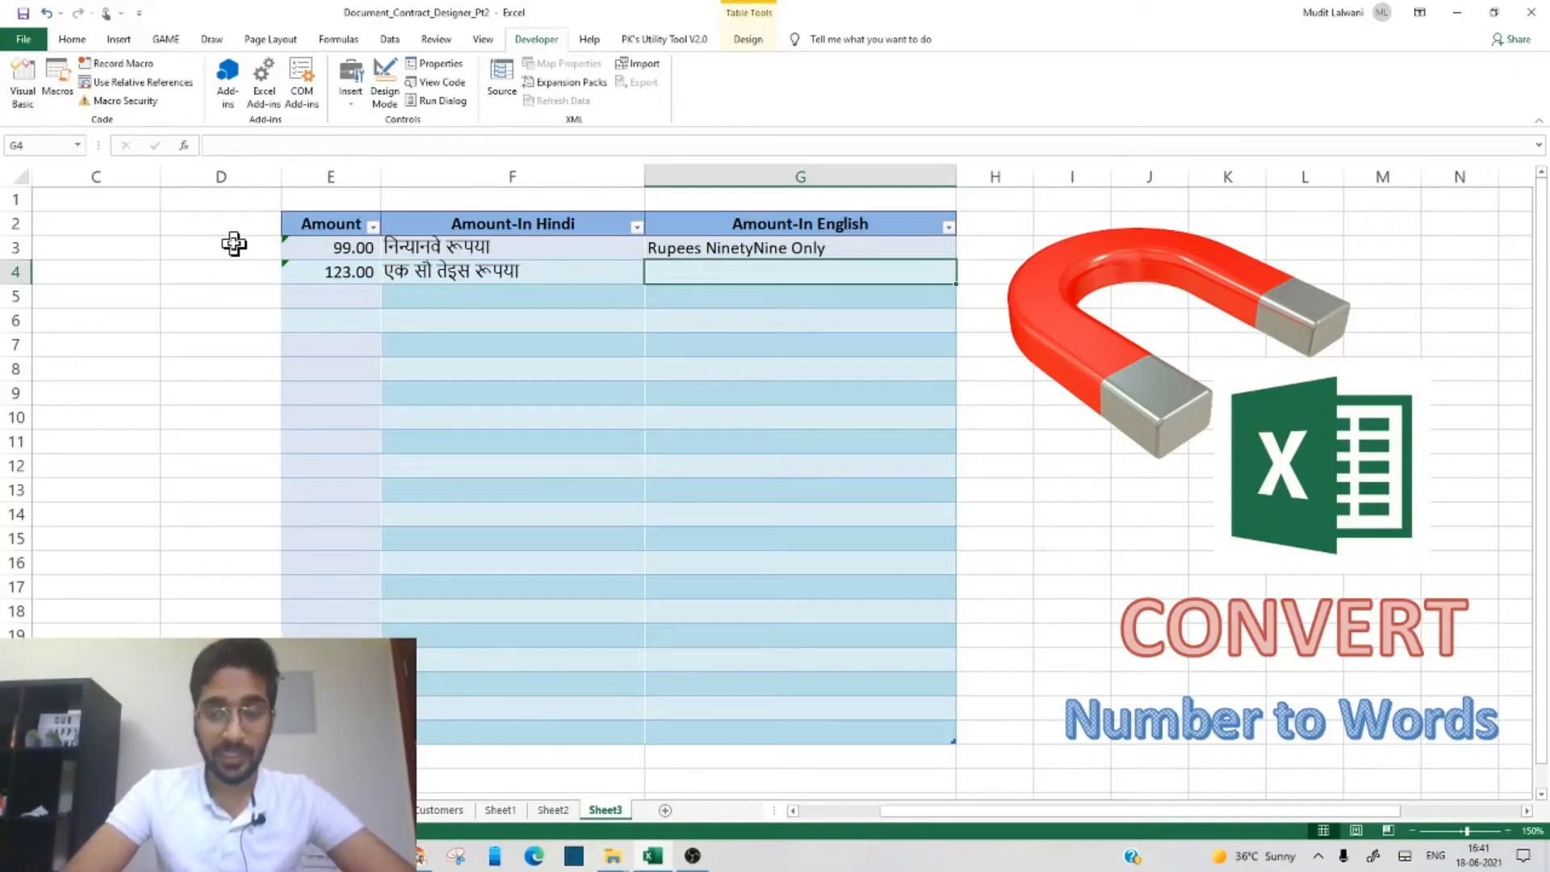
text(=num)
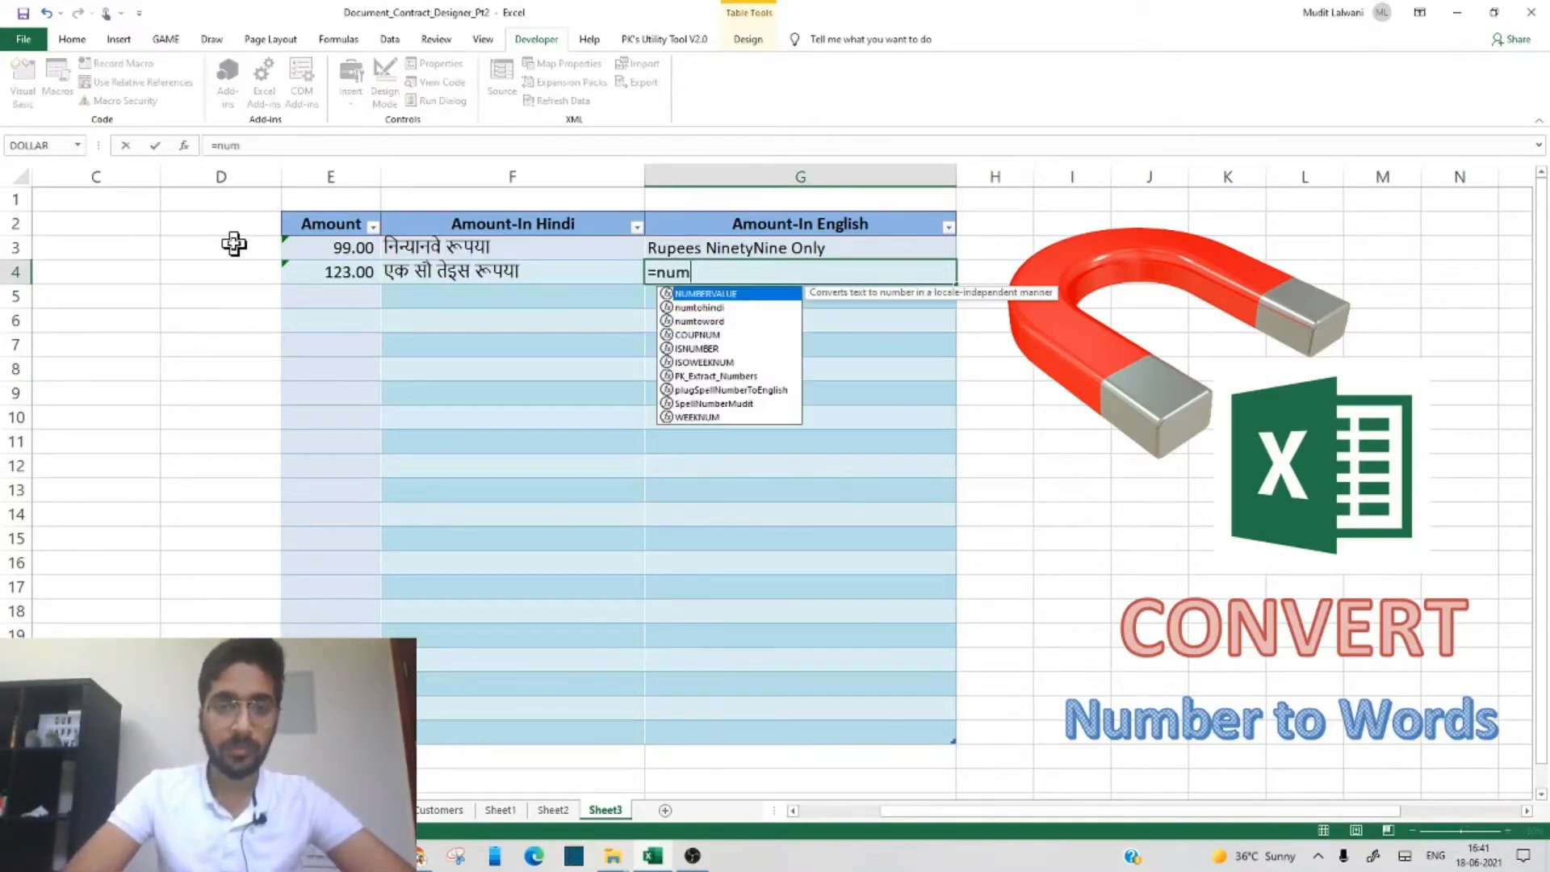
key(Down)
key(Tab)
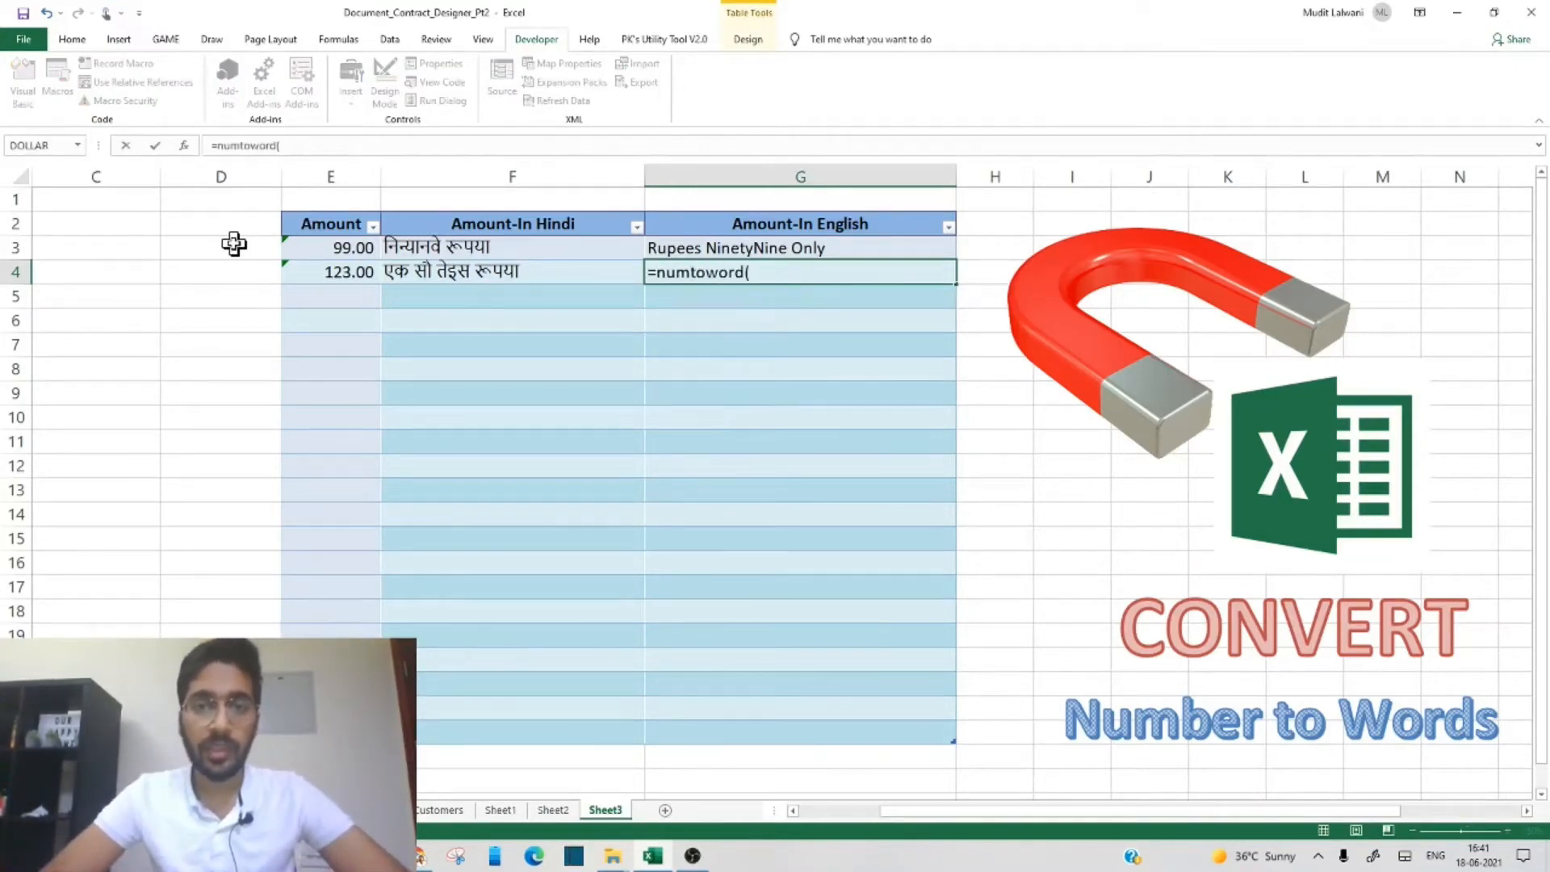
key(Left)
key(Left)
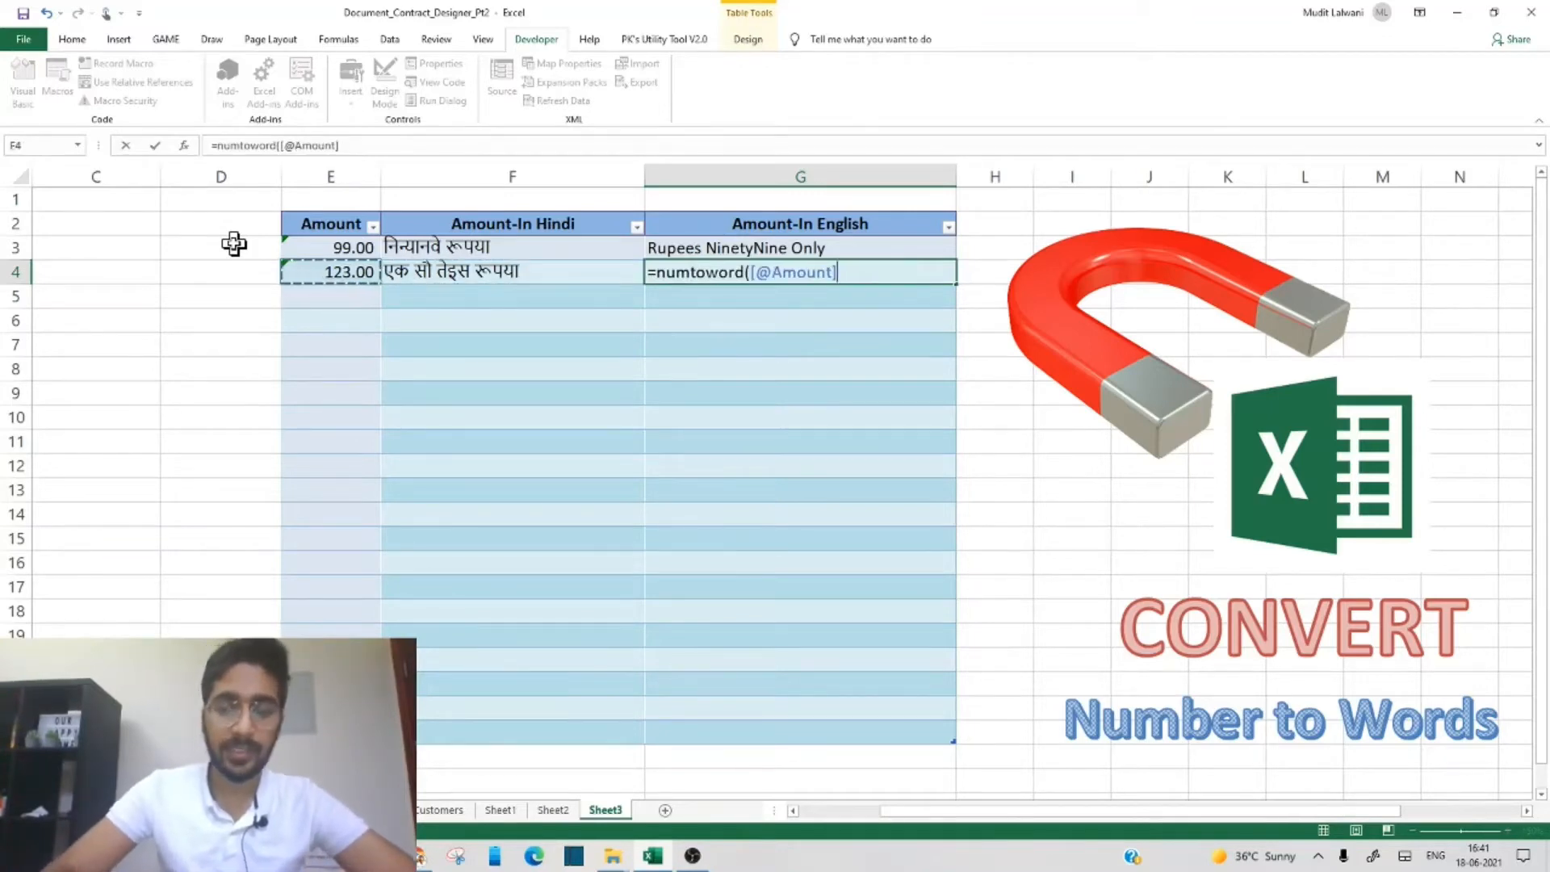
text())
key(ctrl+Return)
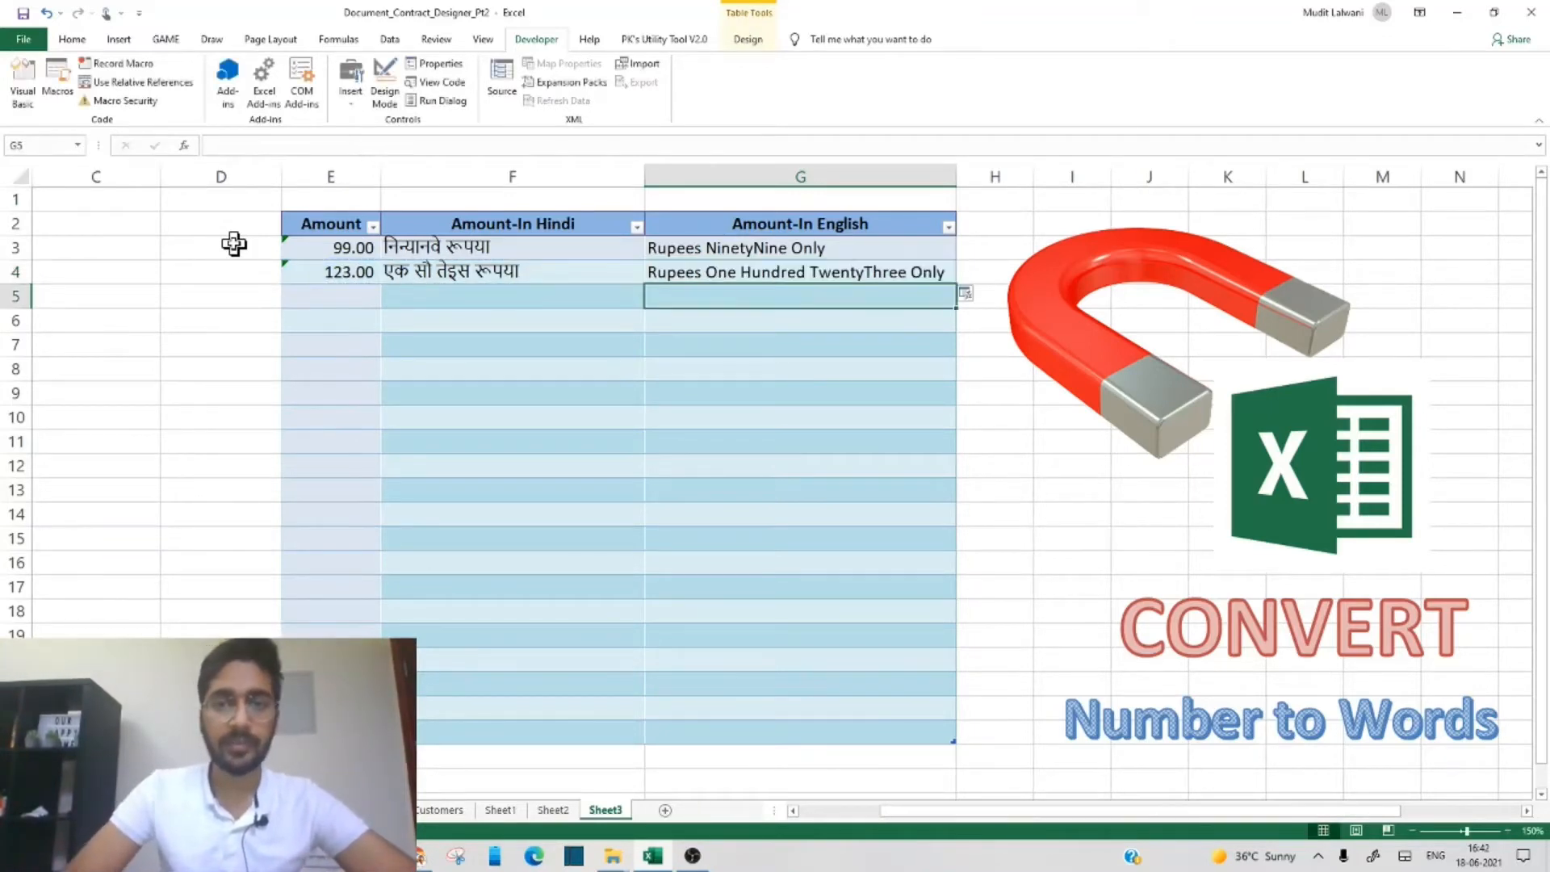
- Switch to File Explorer to view the add-in file in the NUMBER TO HINDI AND ENGLISH folder, and return to the Excel workbook
key(Right)
key(Left)
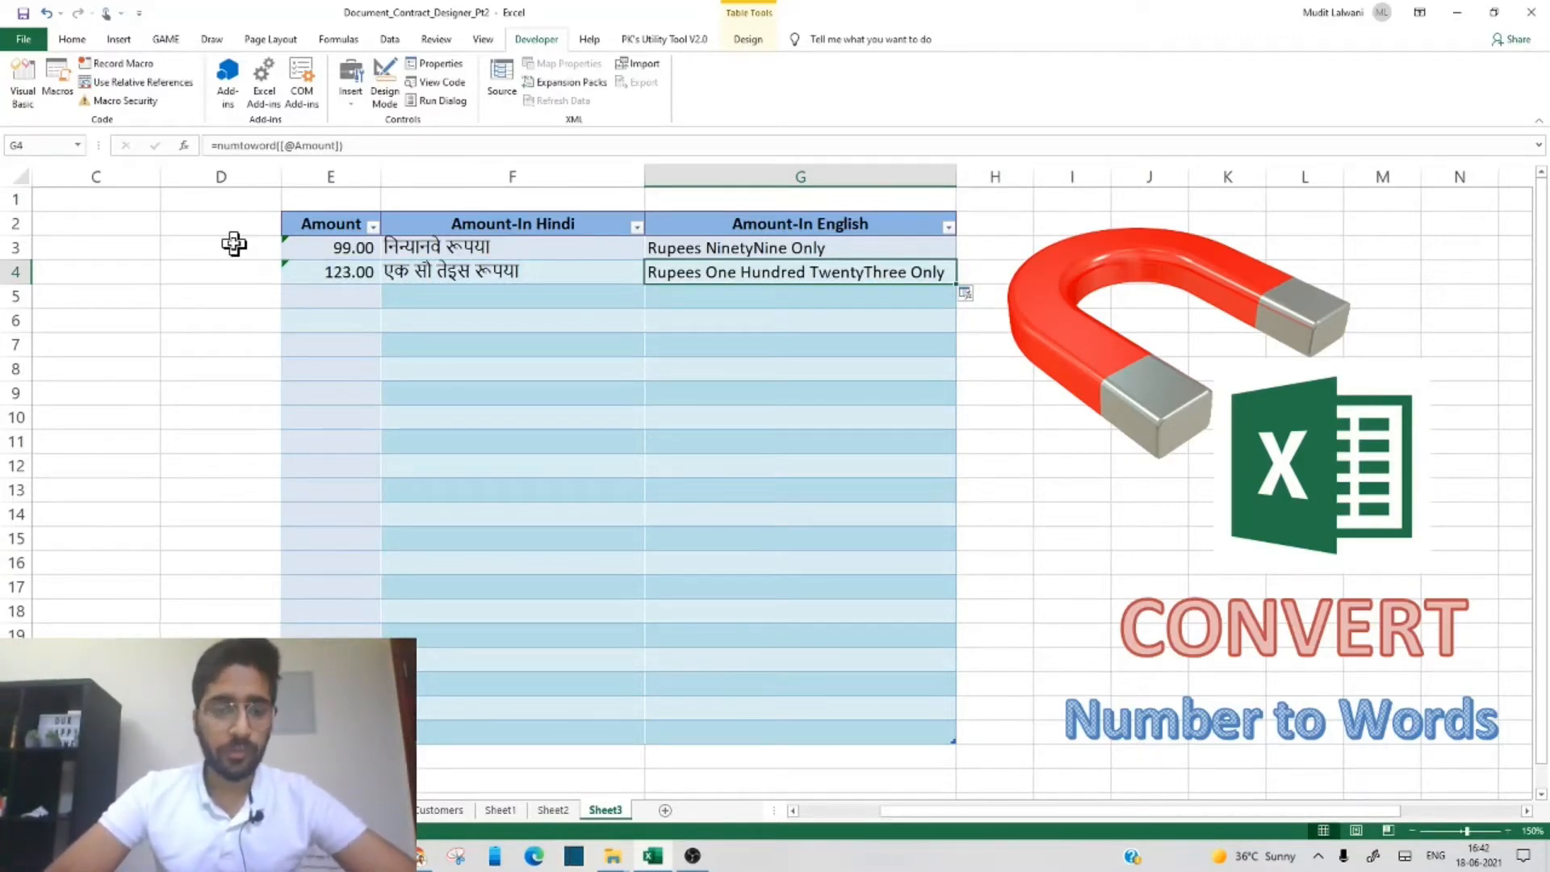
key(alt+Tab)
key(Tab)
key(Tab)
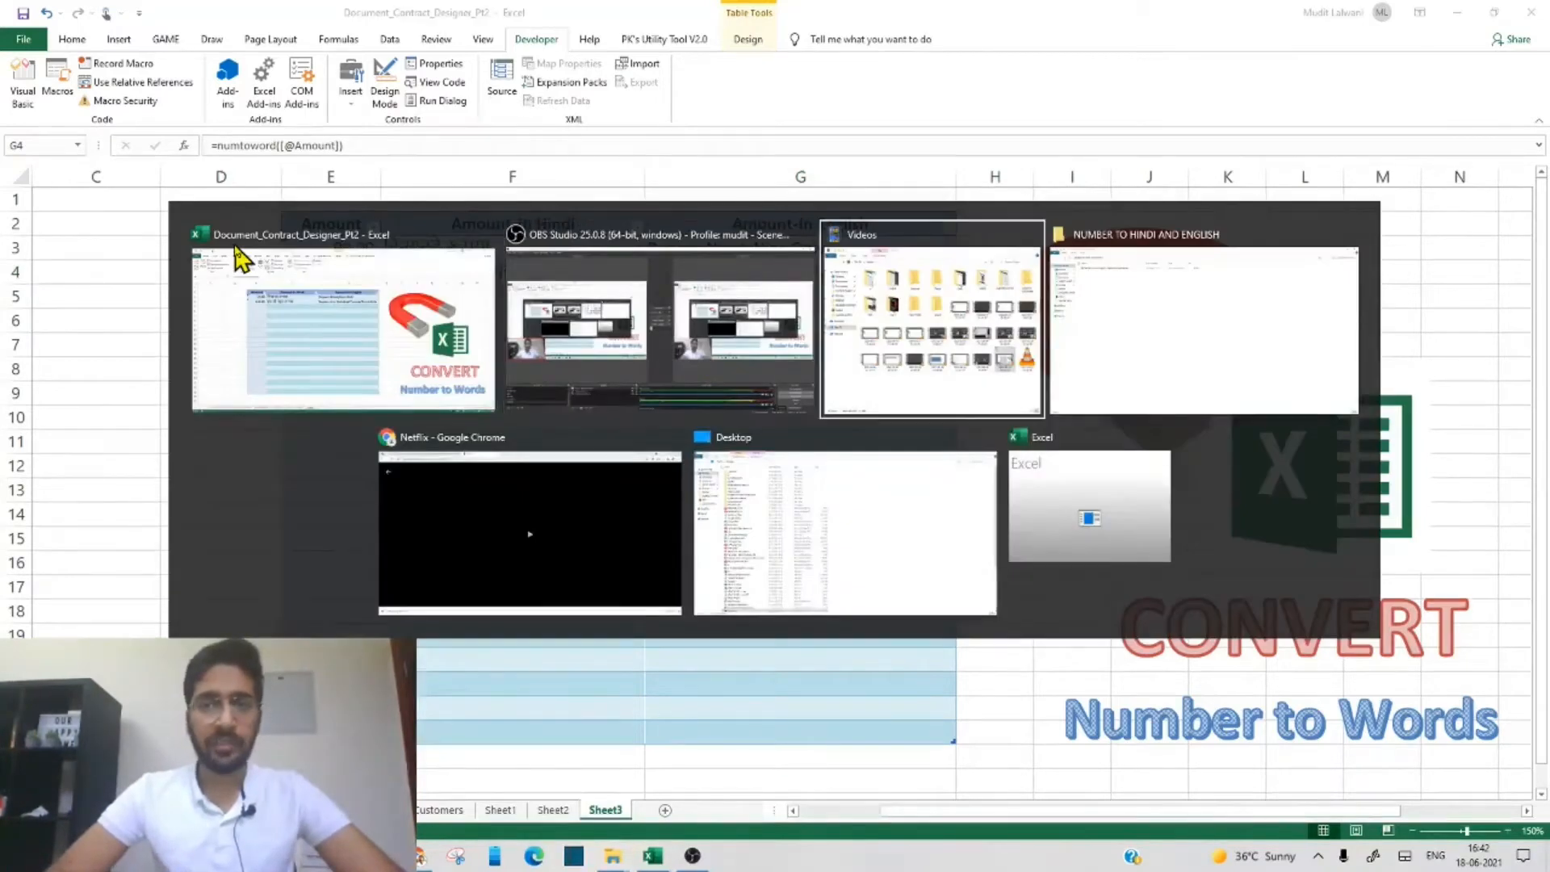
key(Down)
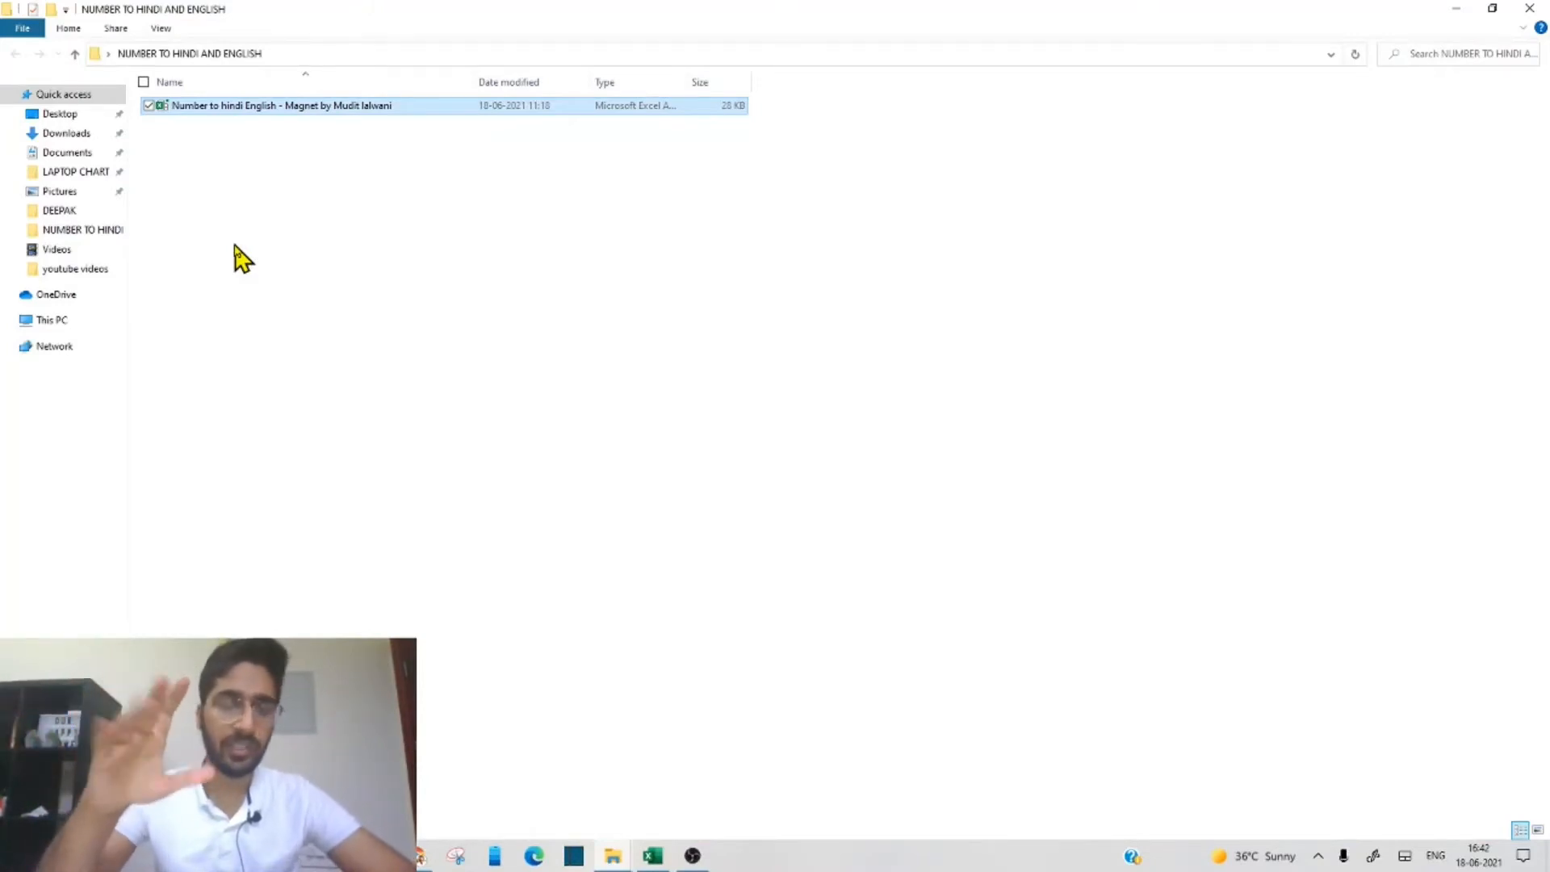
key(alt+Tab)
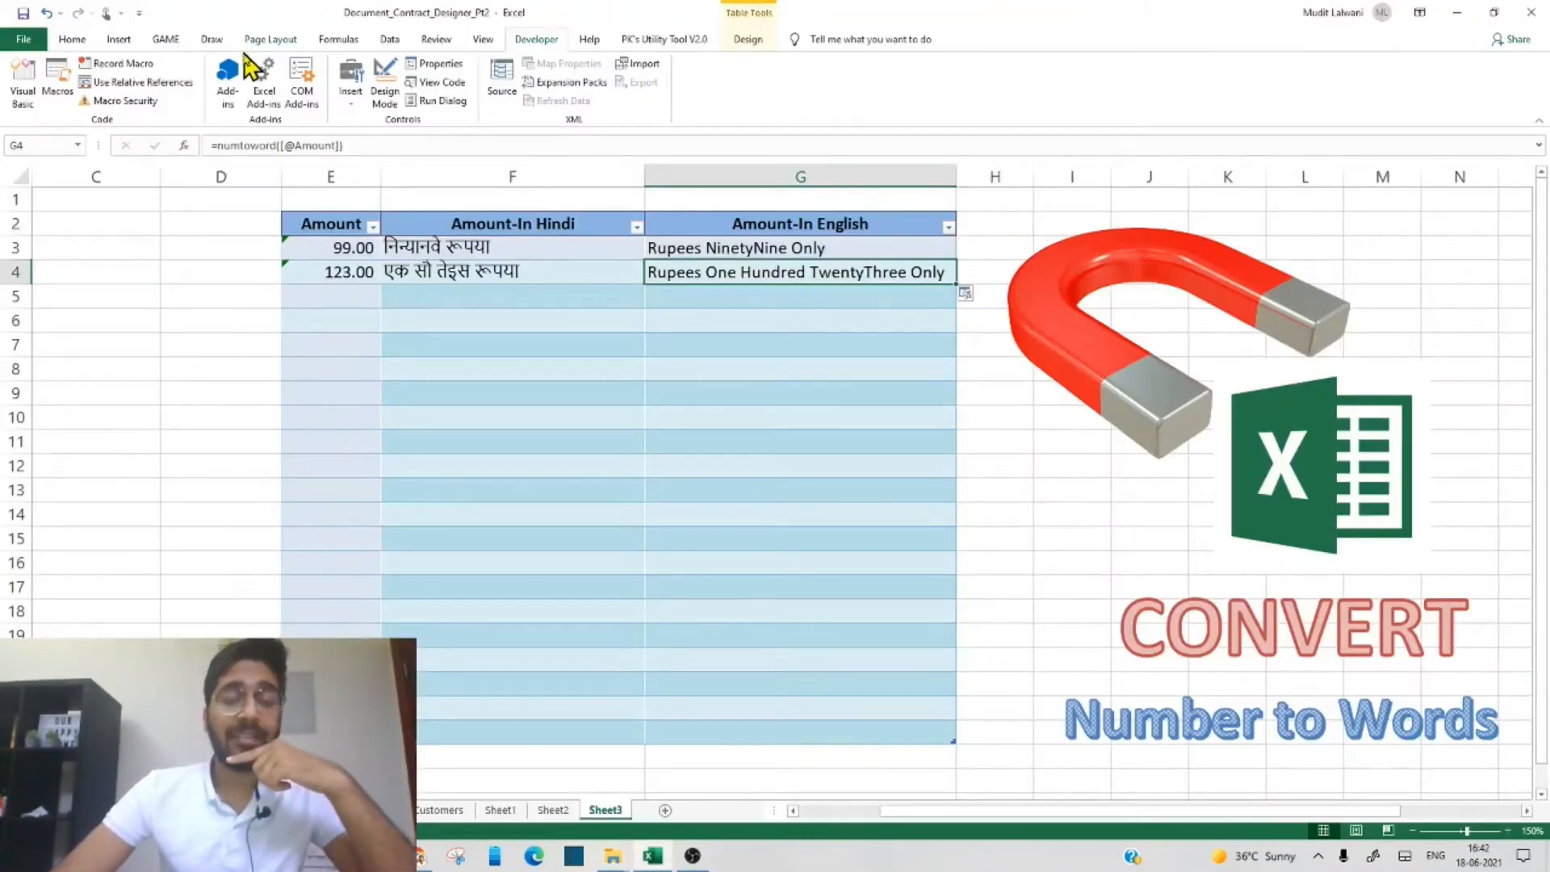
click(187, 298)
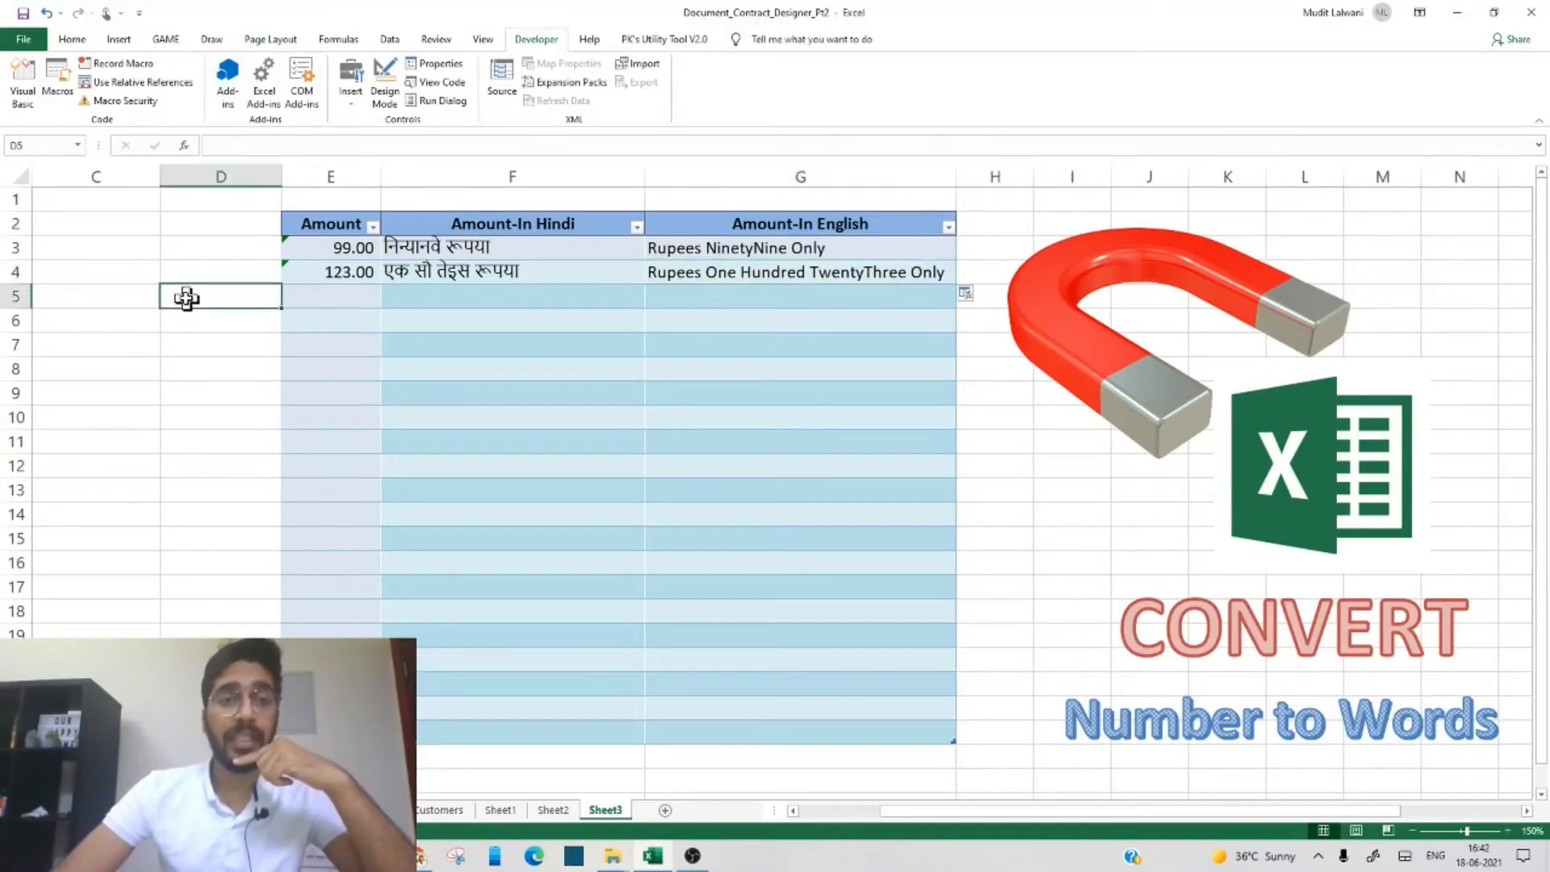
click(205, 236)
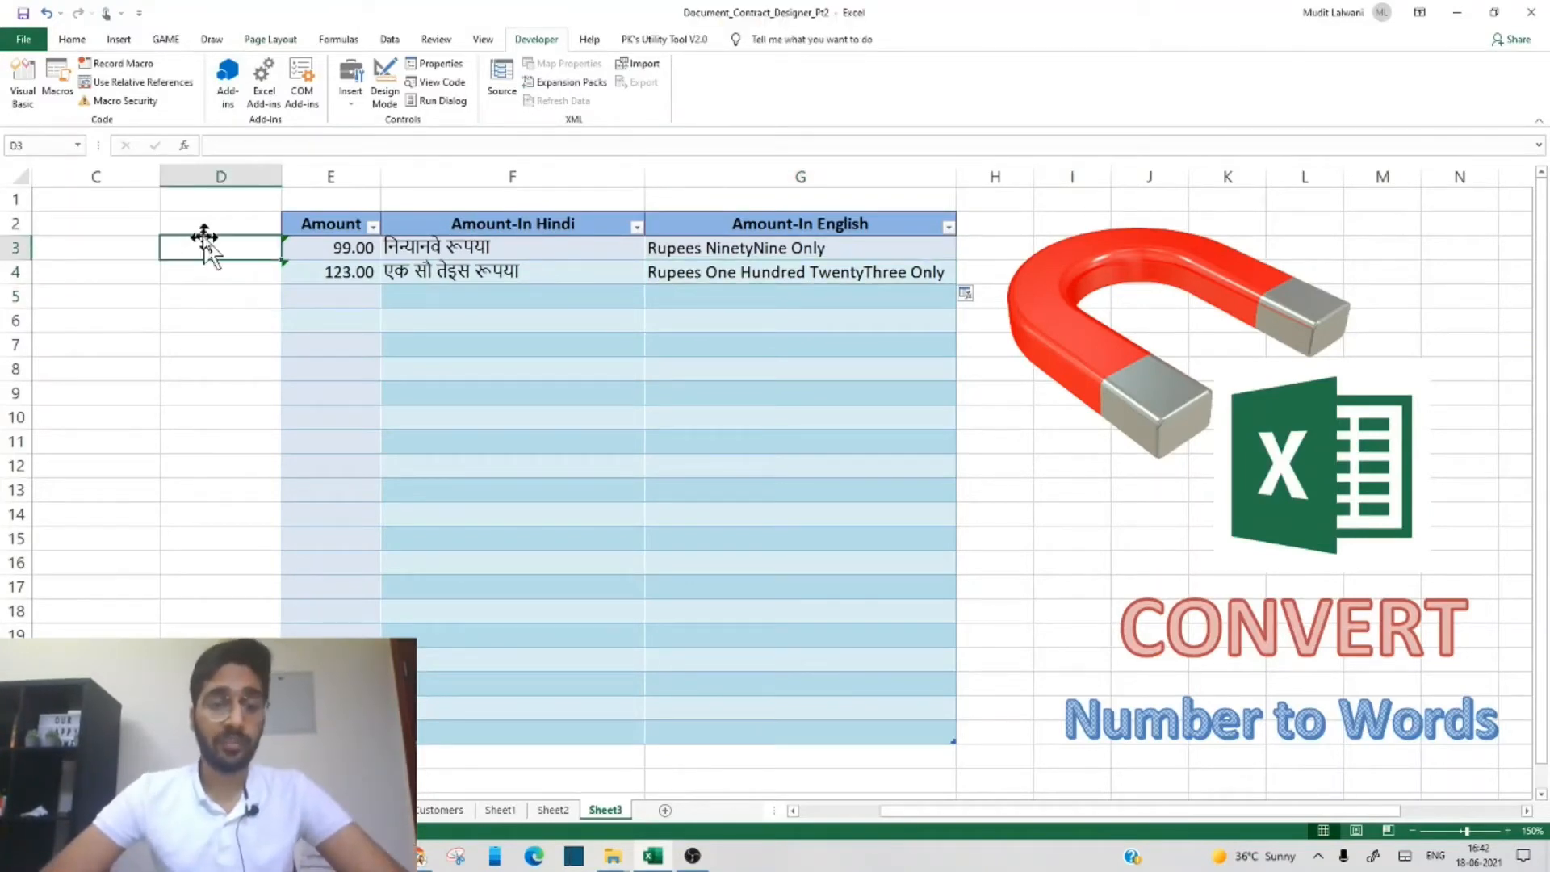
- Choose the Excel Macro-Enabled Workbook type for saving the workbook to the Desktop, and cancel the save
click(24, 41)
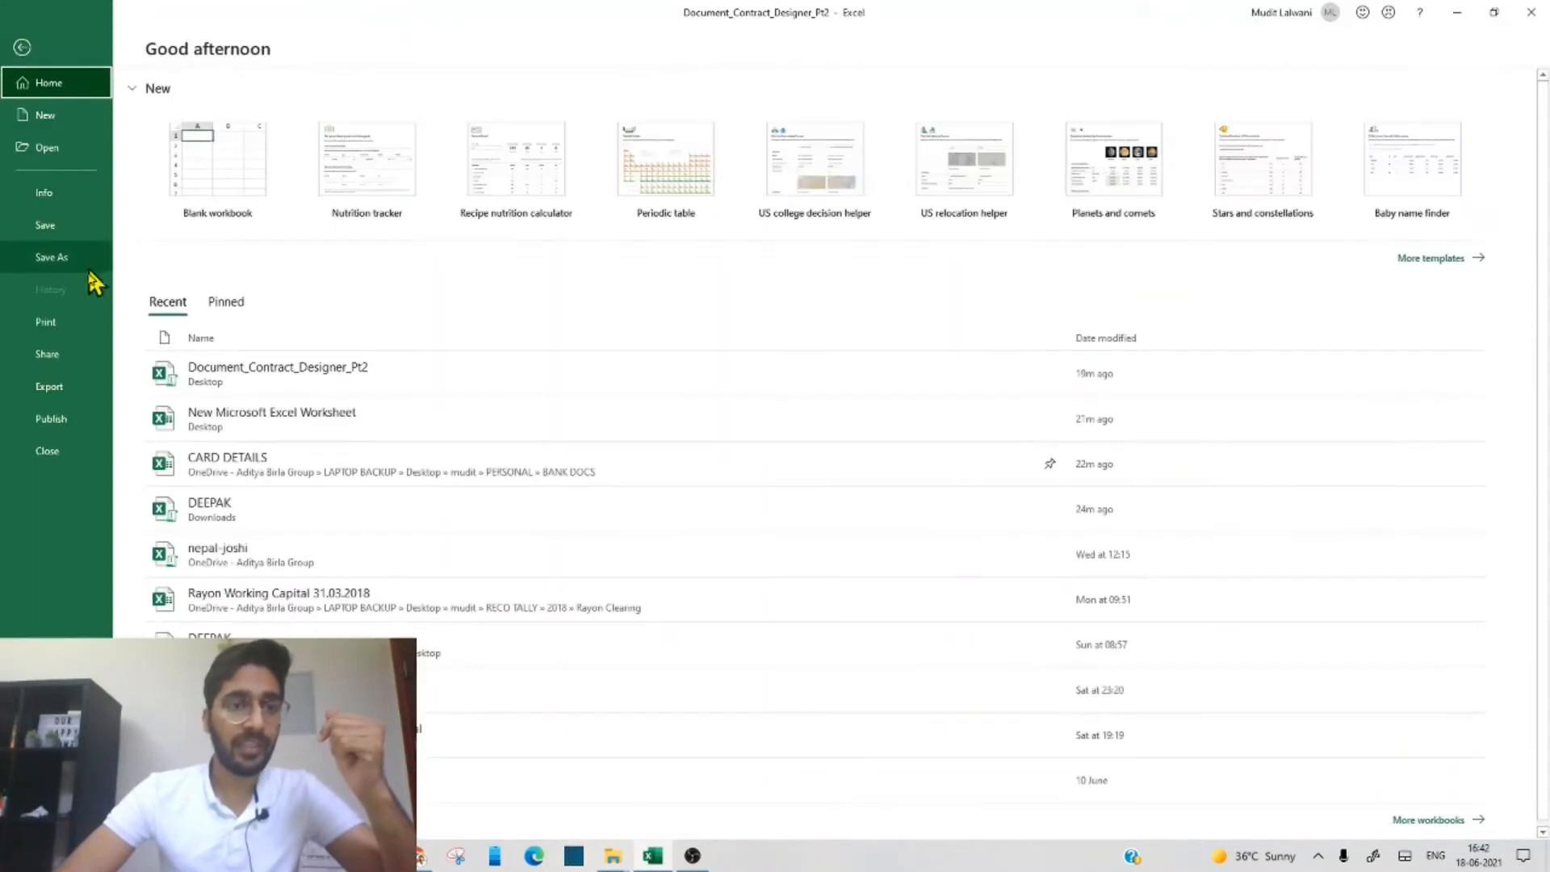
click(56, 256)
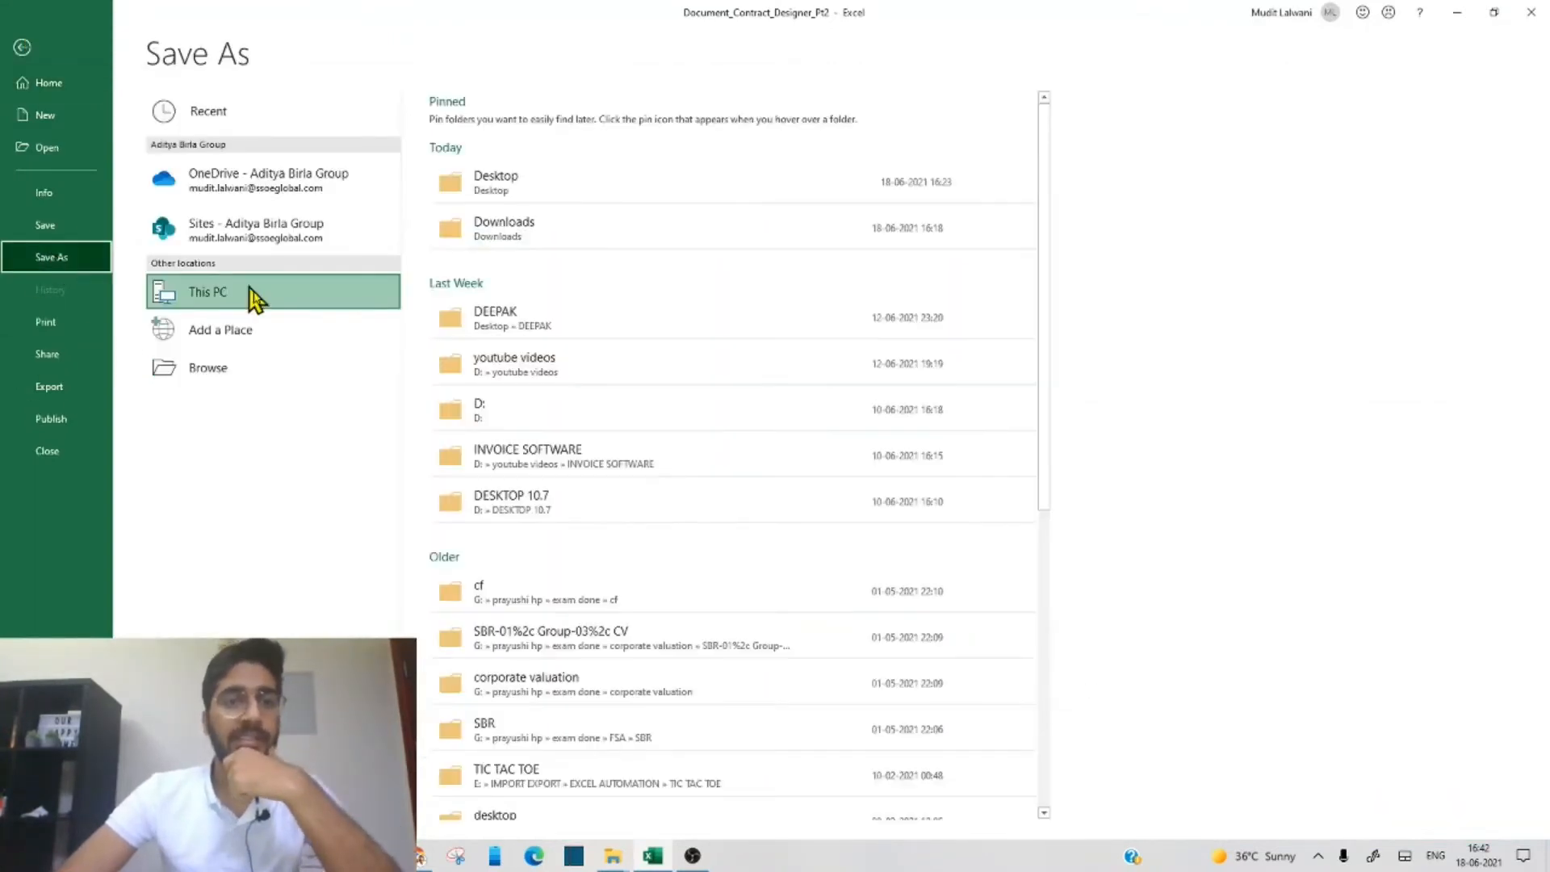
click(530, 195)
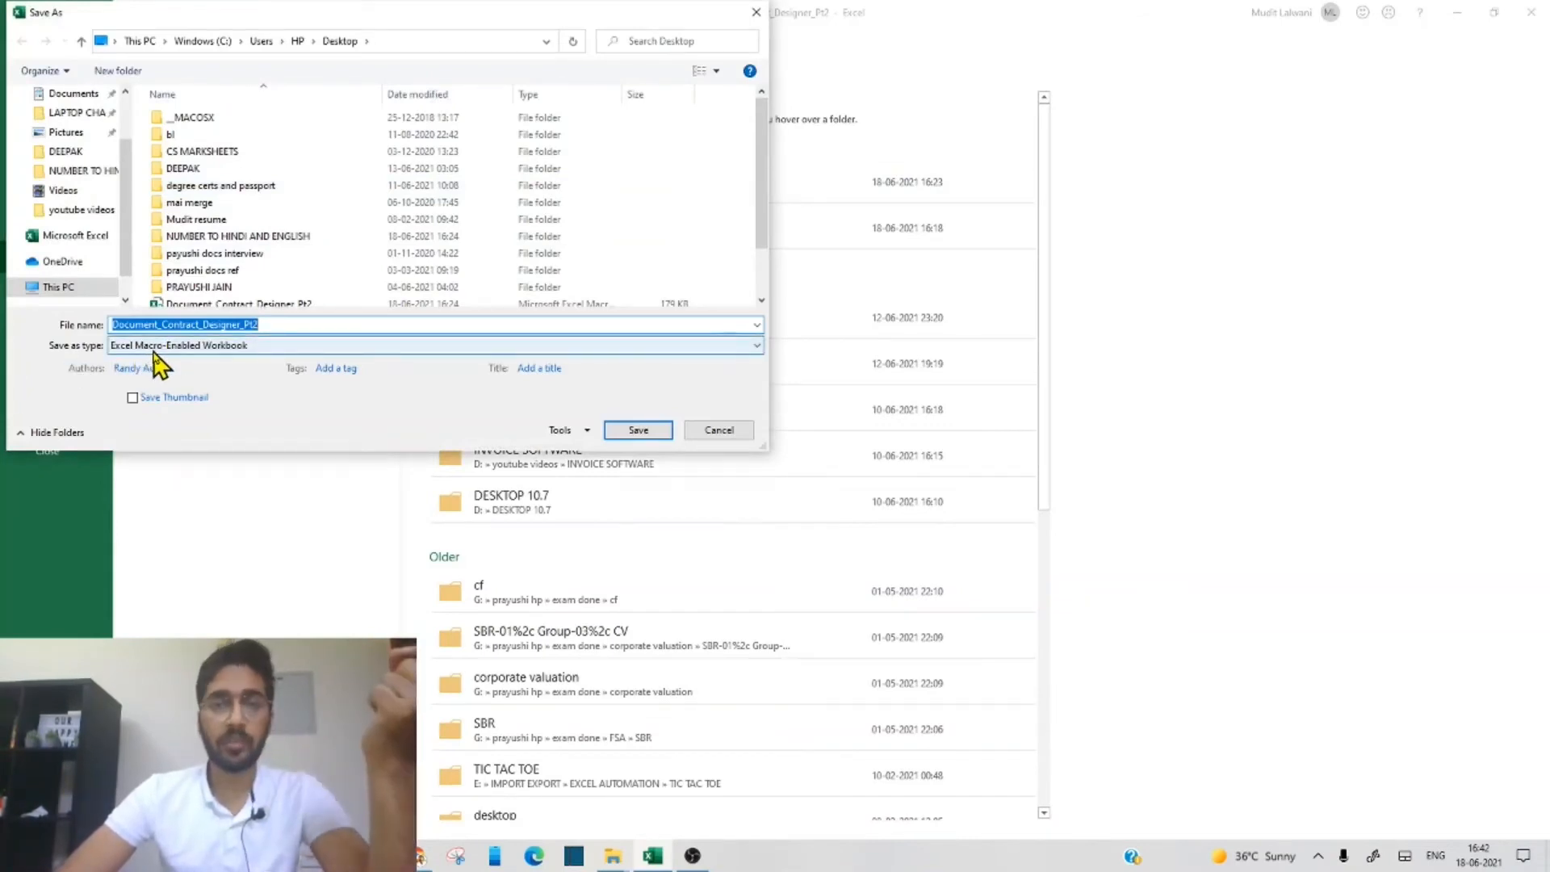
click(757, 347)
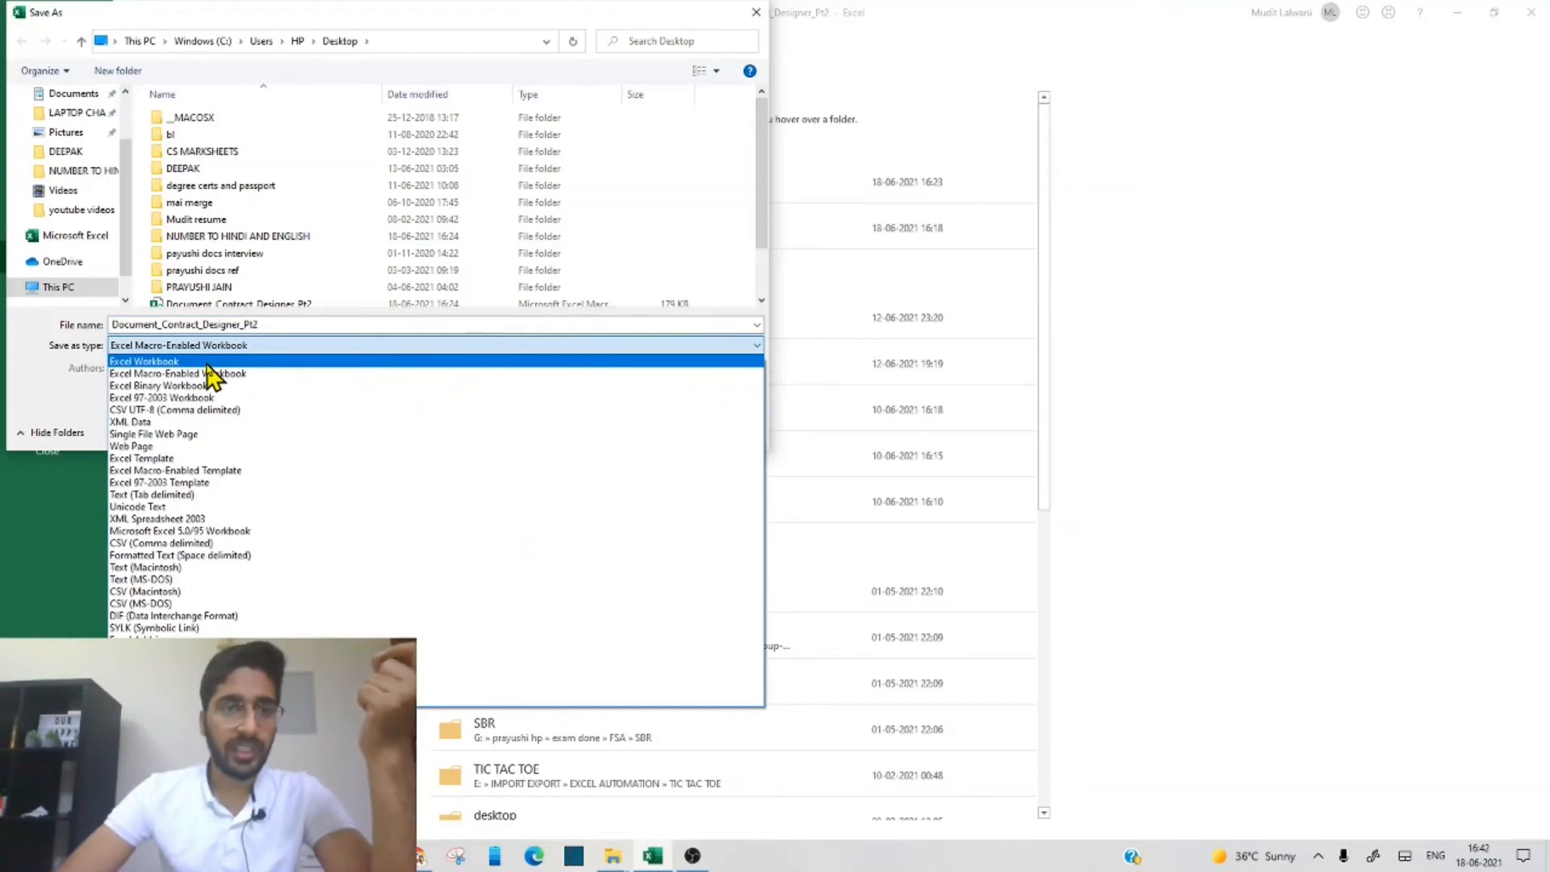
click(206, 374)
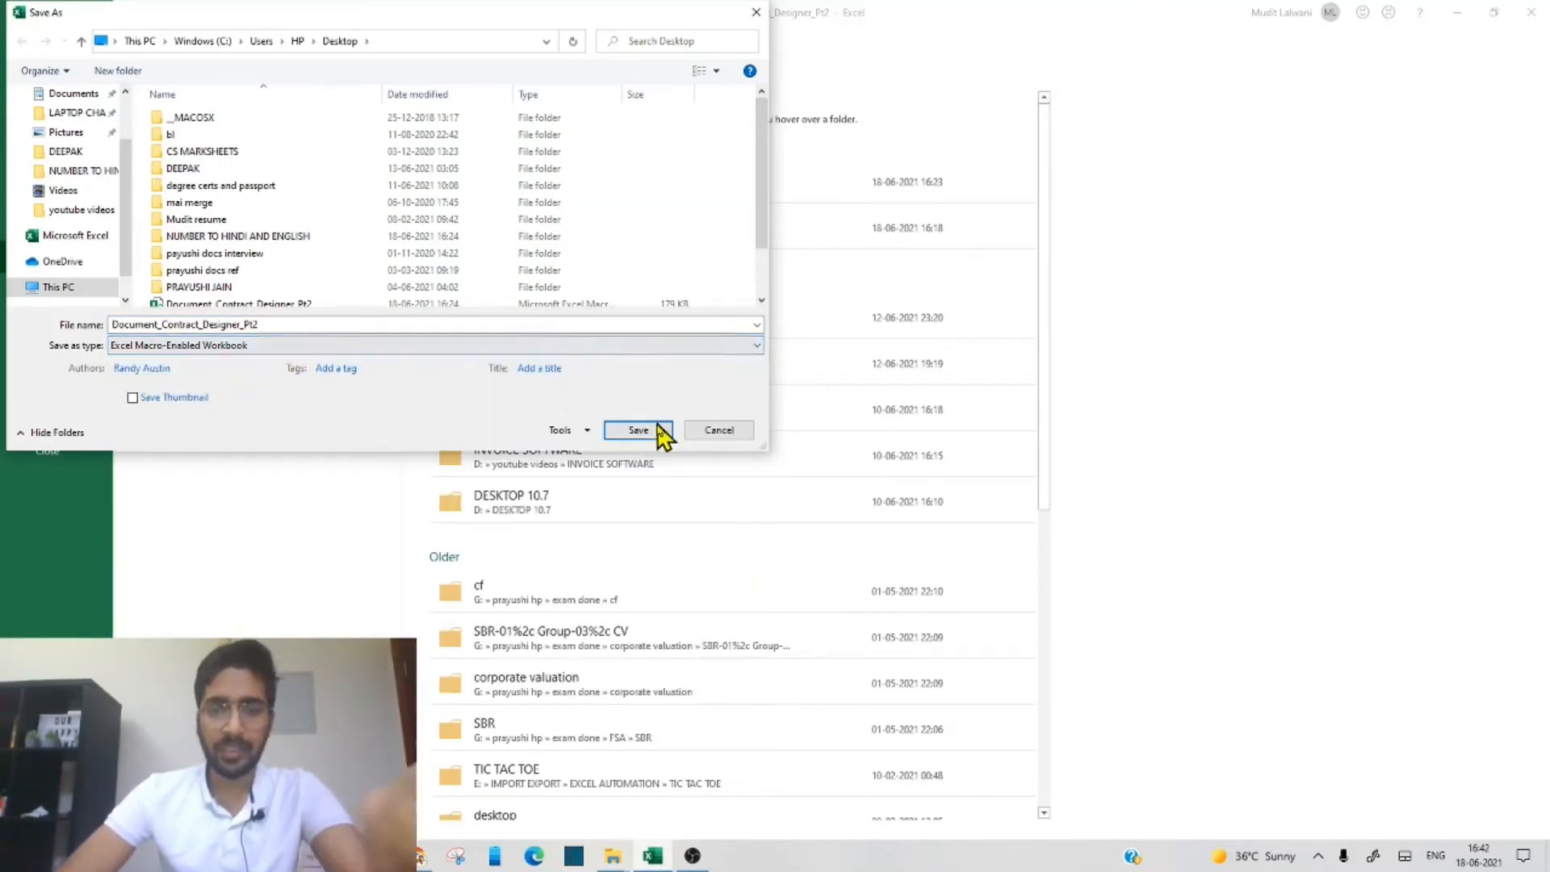
click(710, 433)
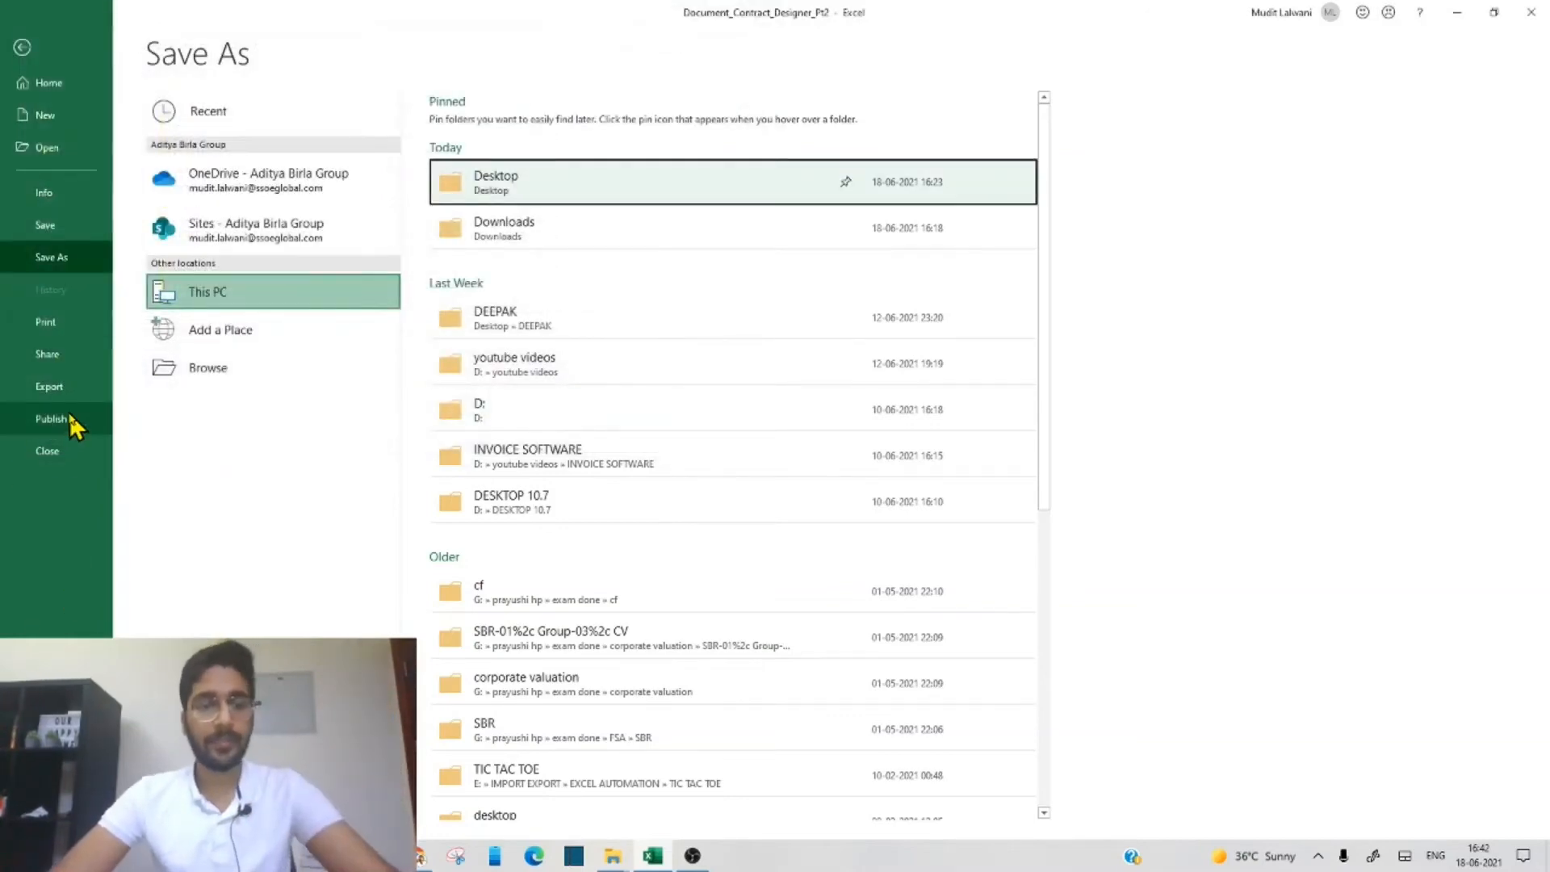
key(Escape)
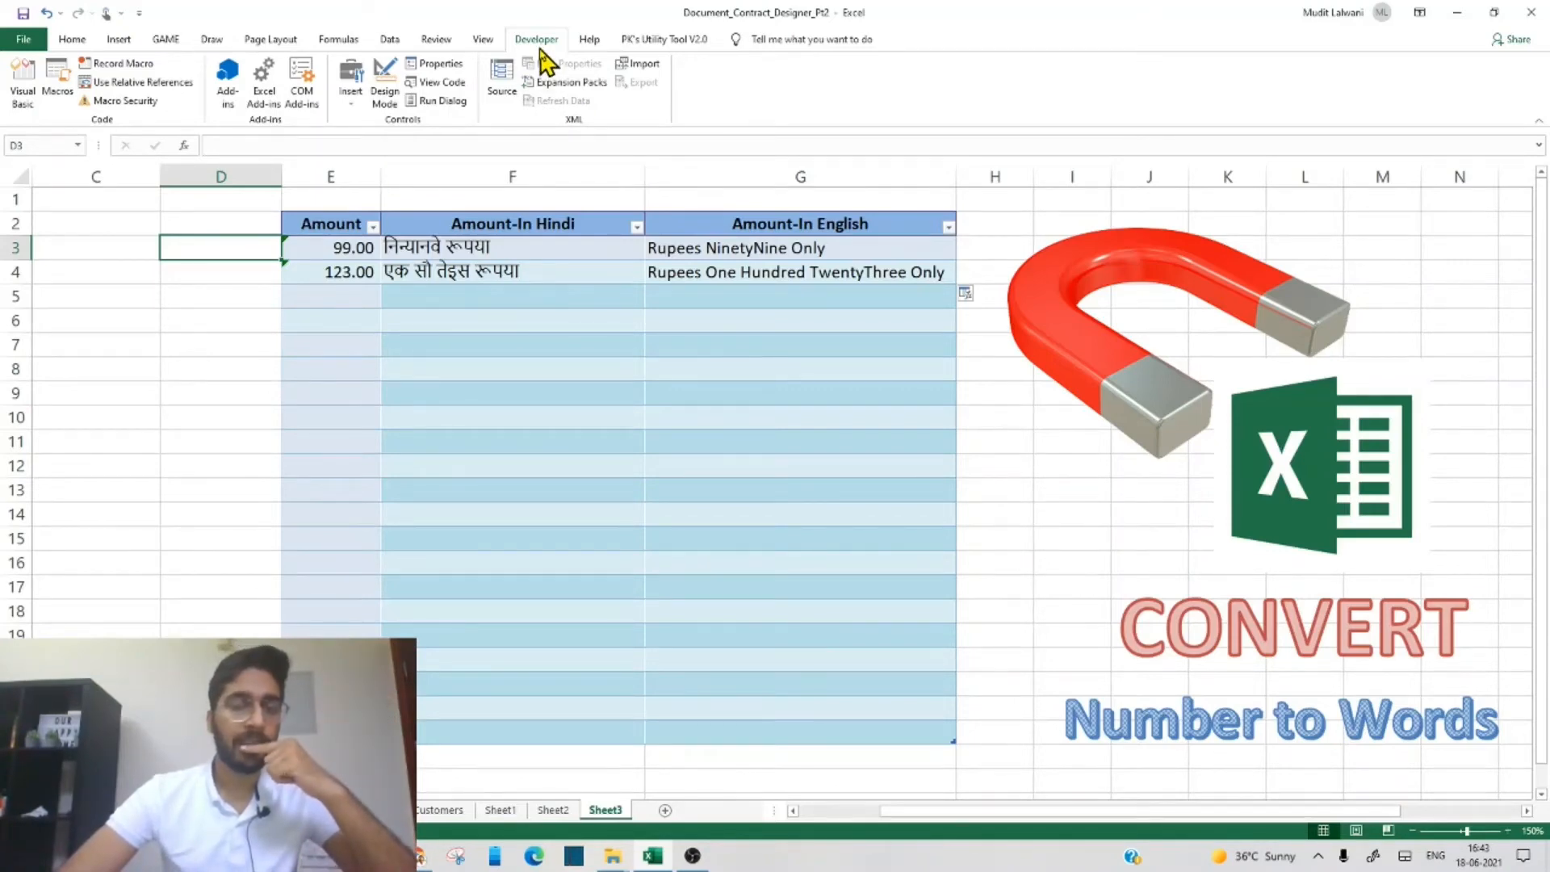
- Check that Developer is enabled among the main tabs in the ribbon customization options, and accept the settings
click(23, 39)
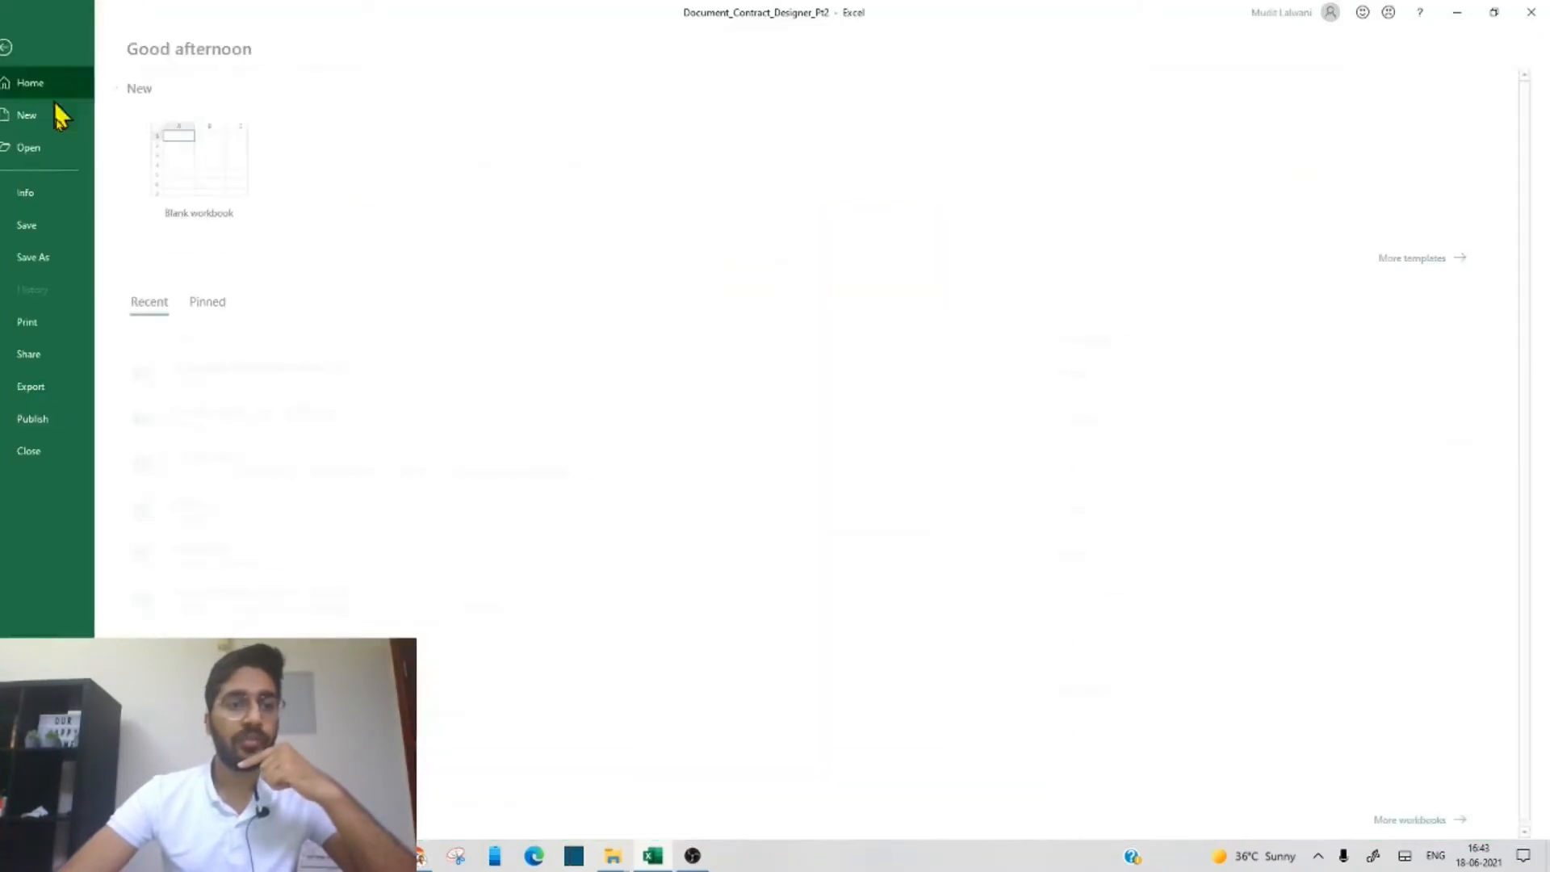
click(50, 819)
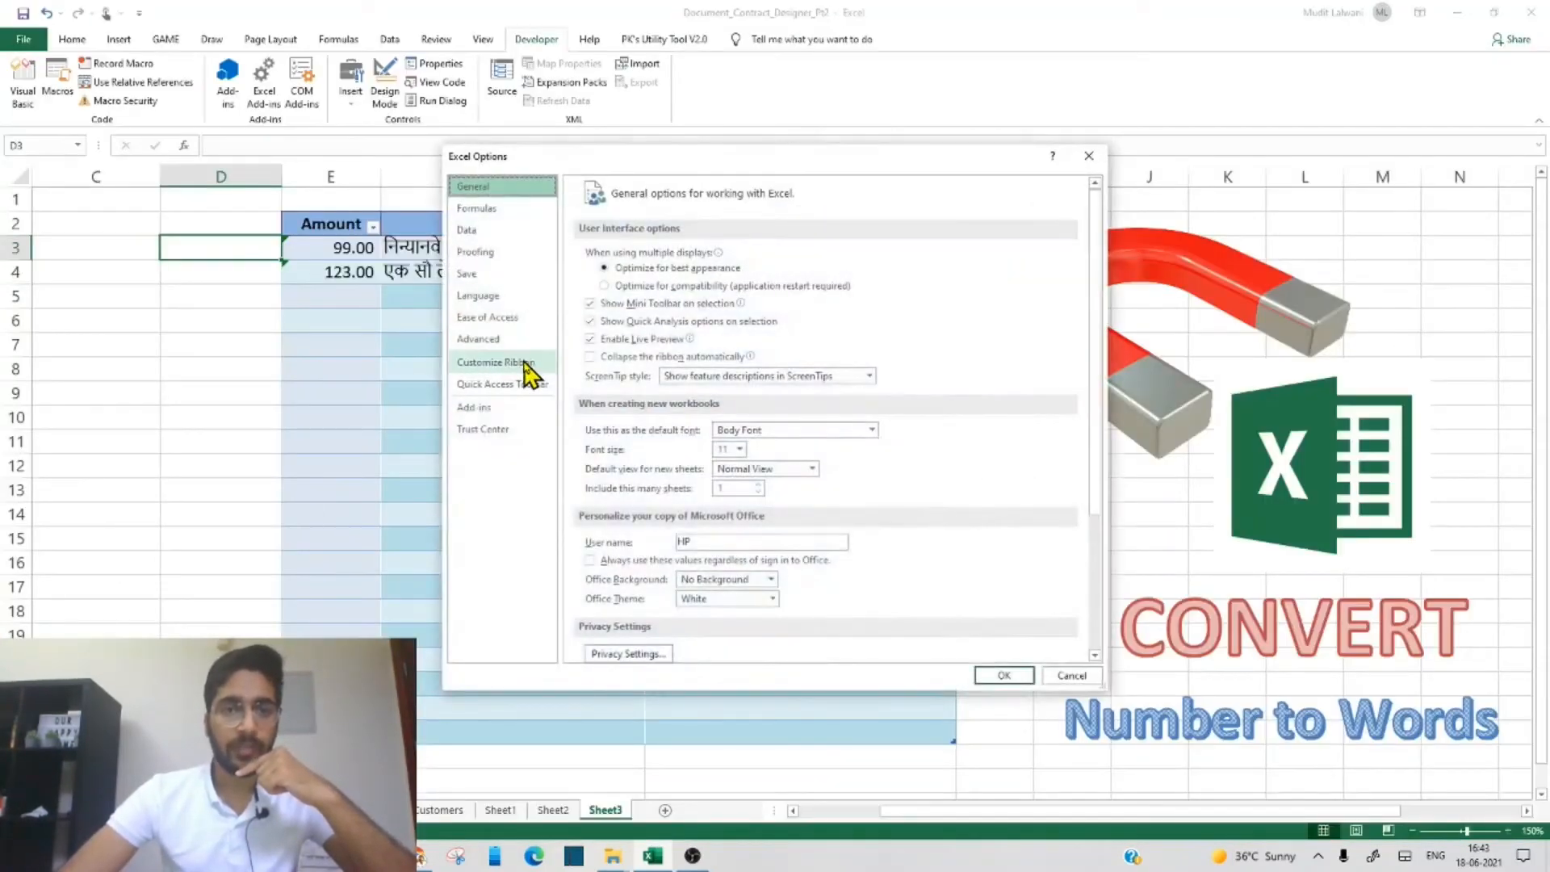
click(527, 367)
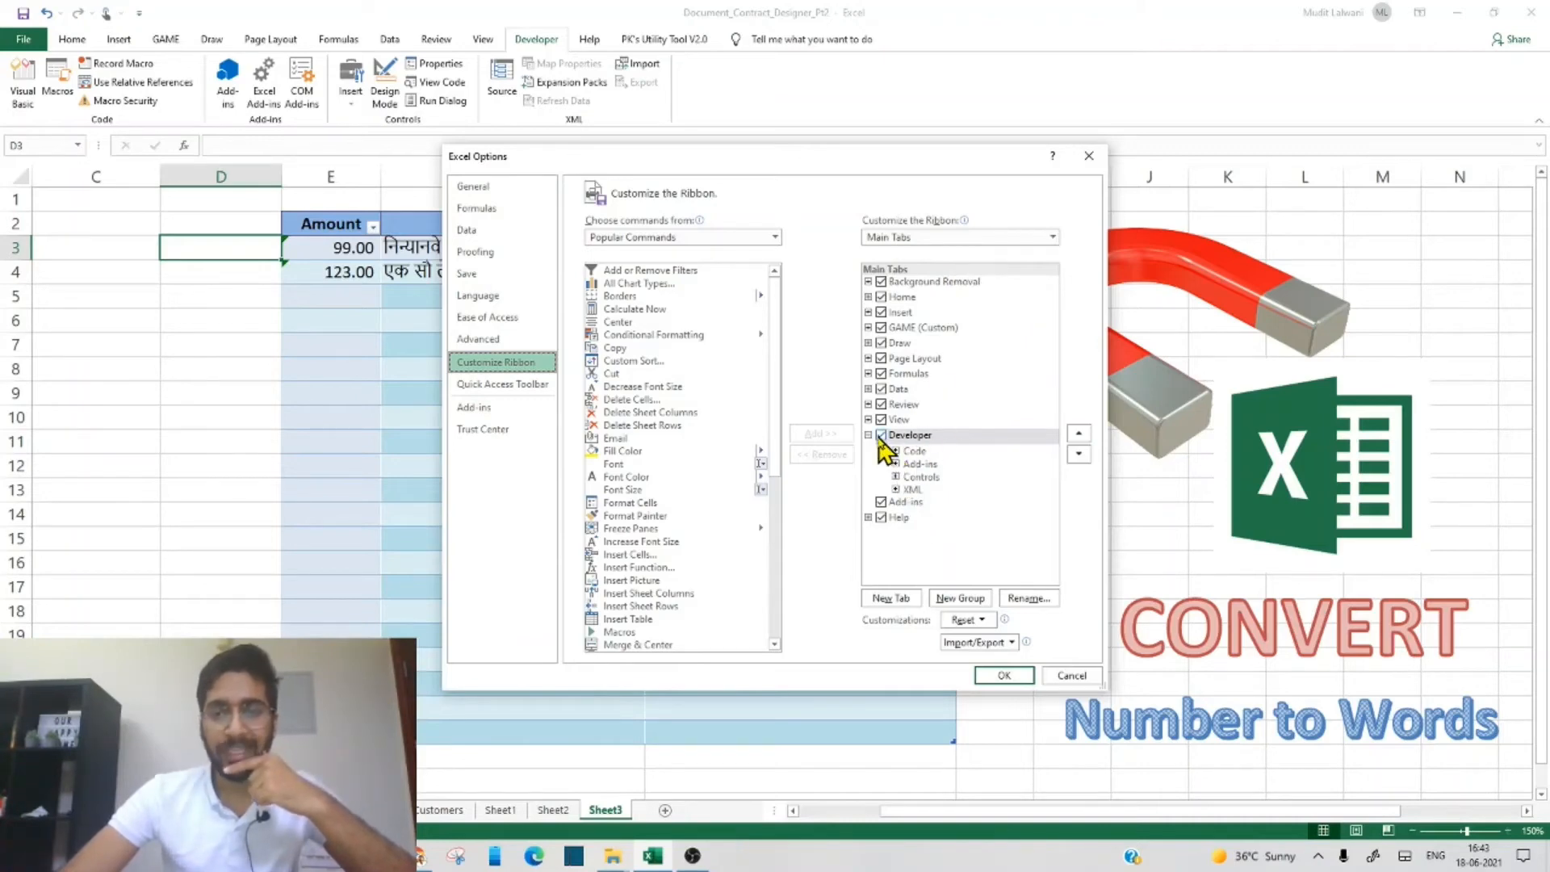
click(981, 679)
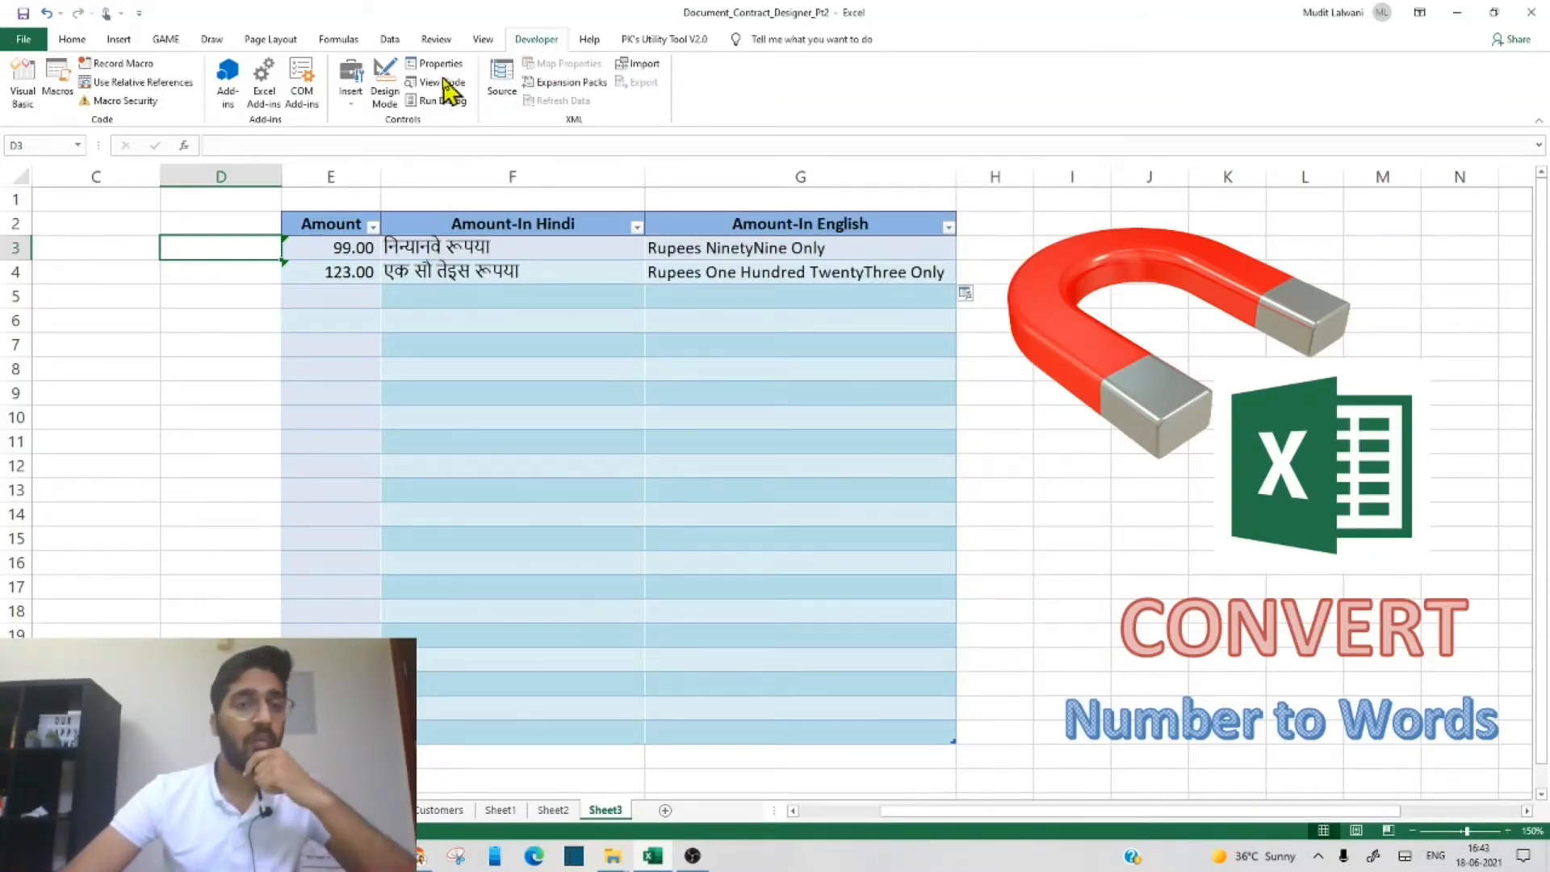
- Load the Number to hindi English - Magnet add-in from the Desktop folder NUMBER TO HINDI AND ENGLISH, replacing the existing file, and accept the add-ins
click(265, 99)
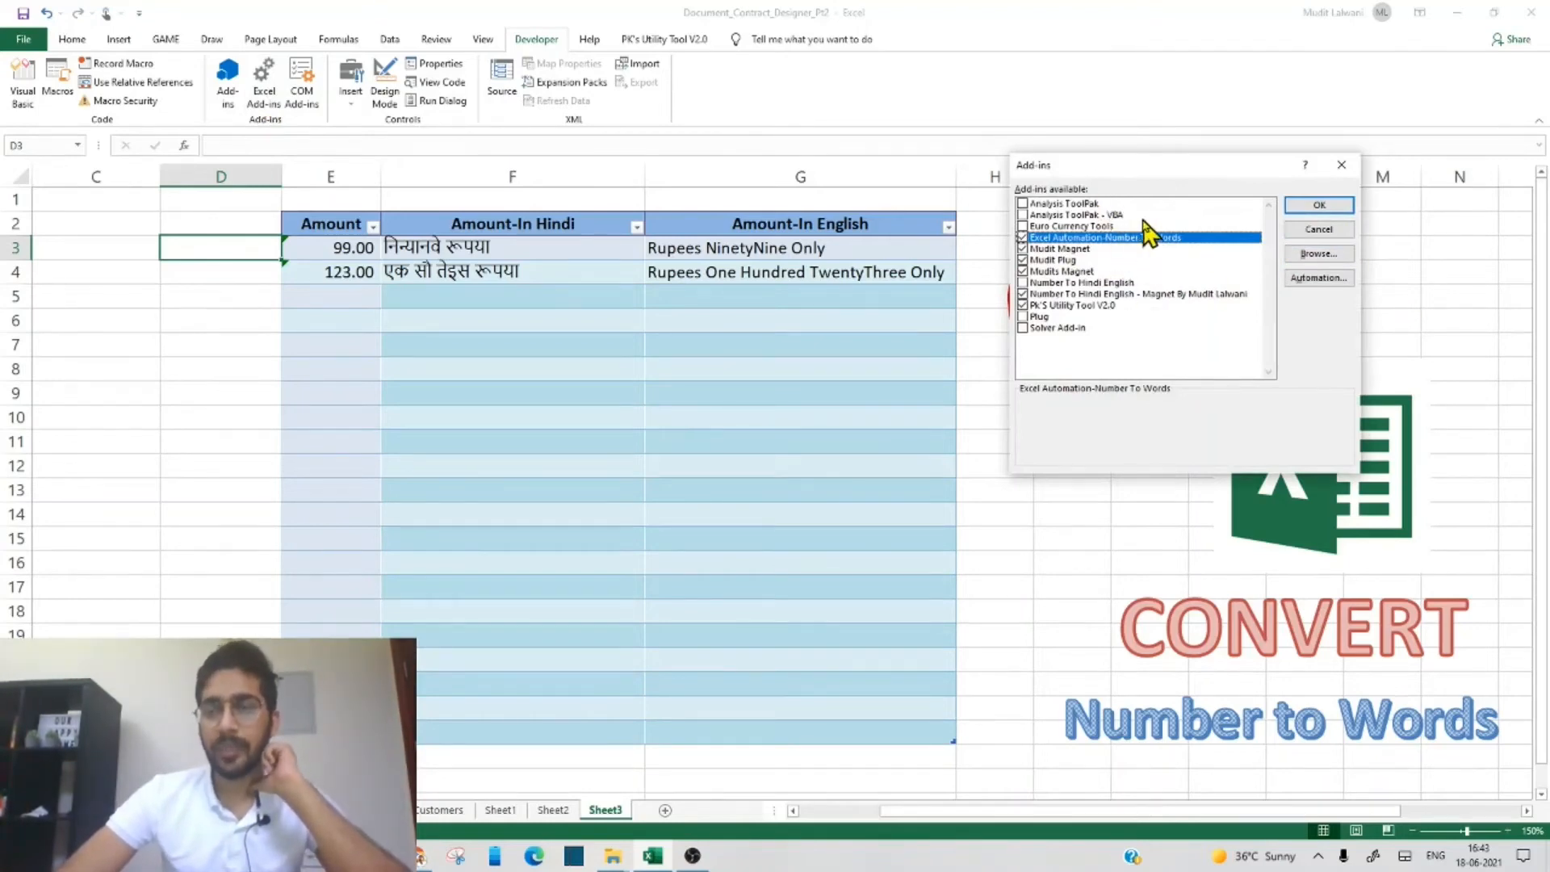
click(1322, 254)
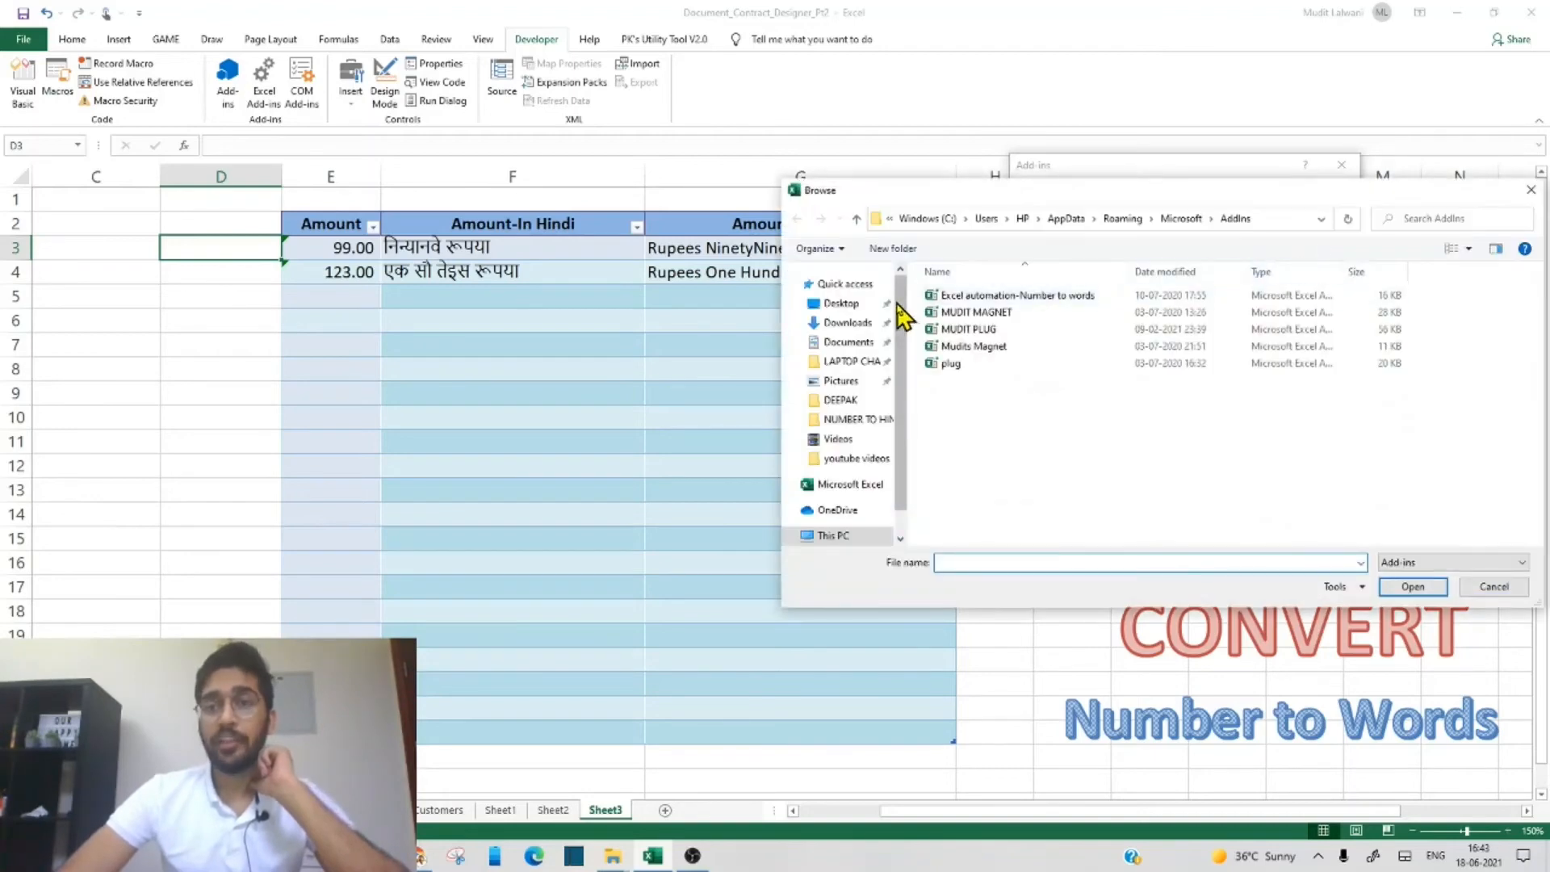
click(839, 313)
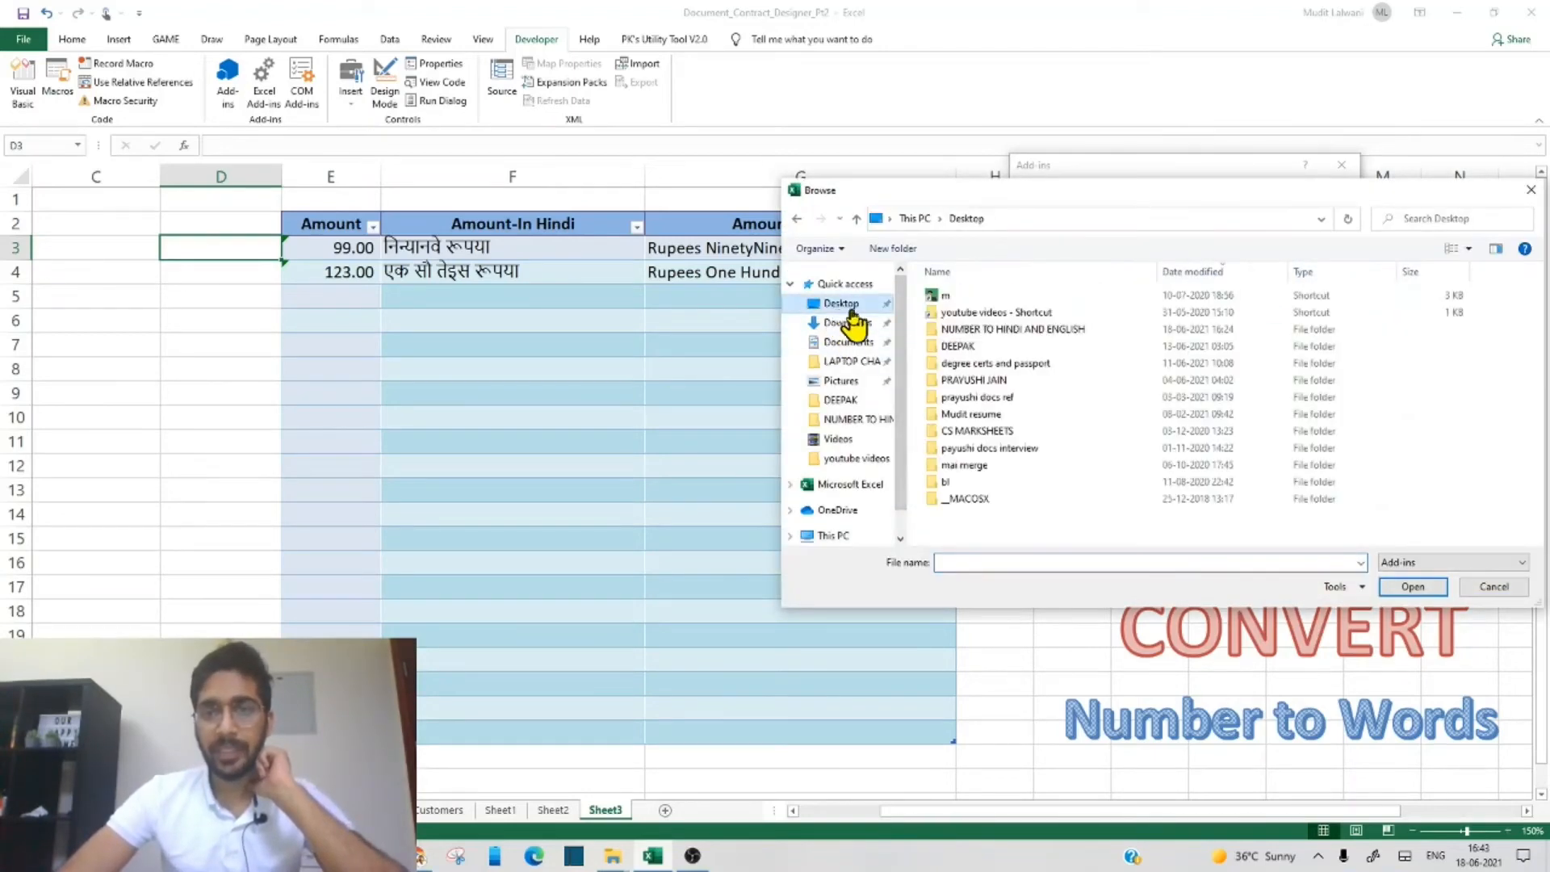
click(1015, 333)
double_click(1015, 332)
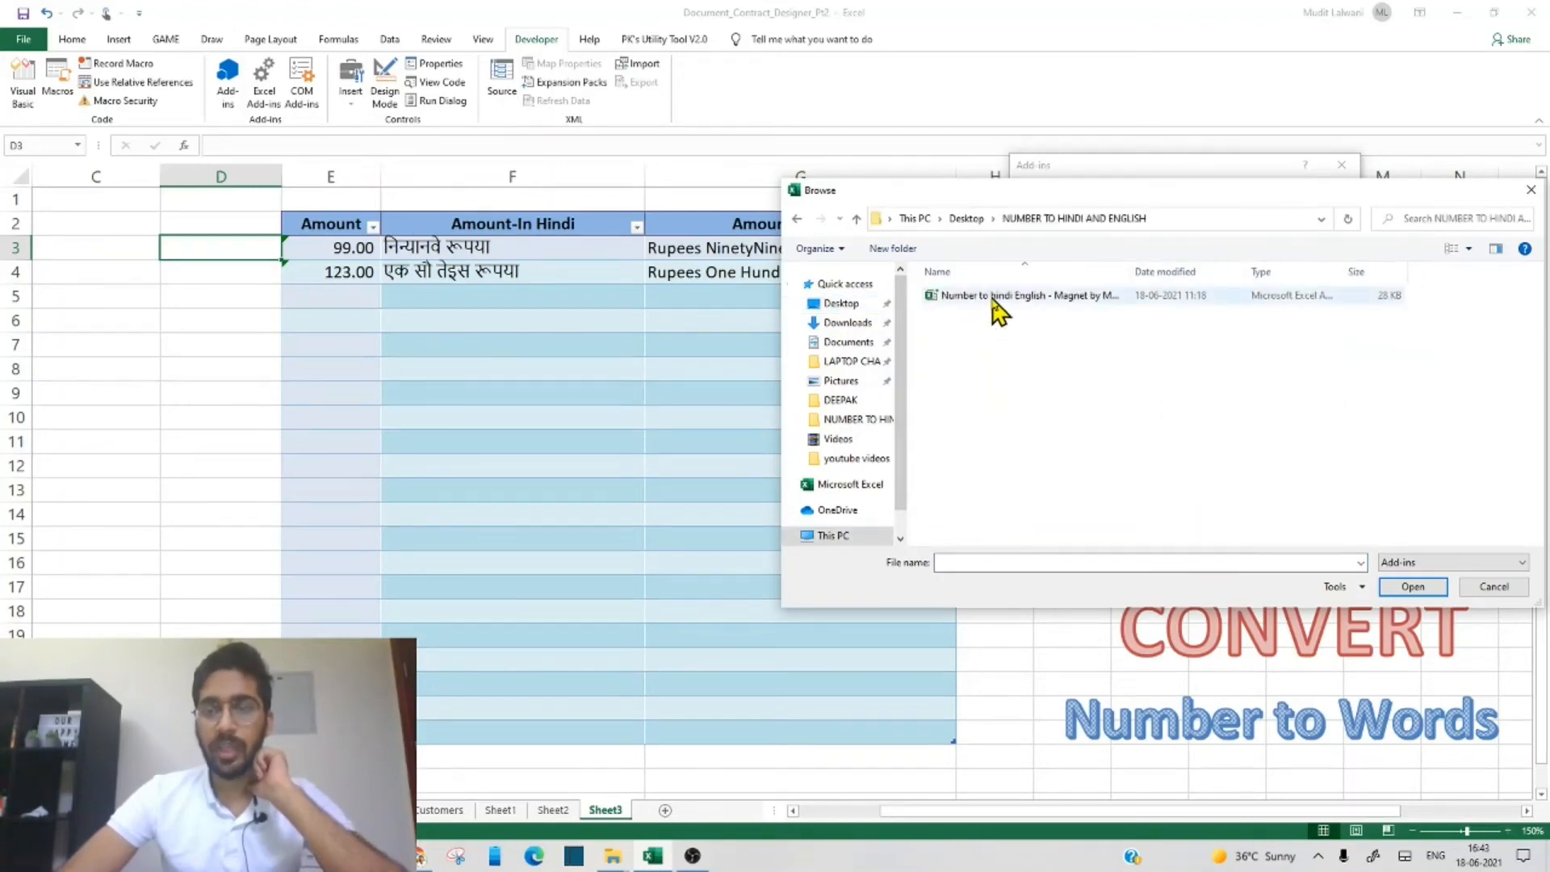
click(997, 297)
click(1414, 588)
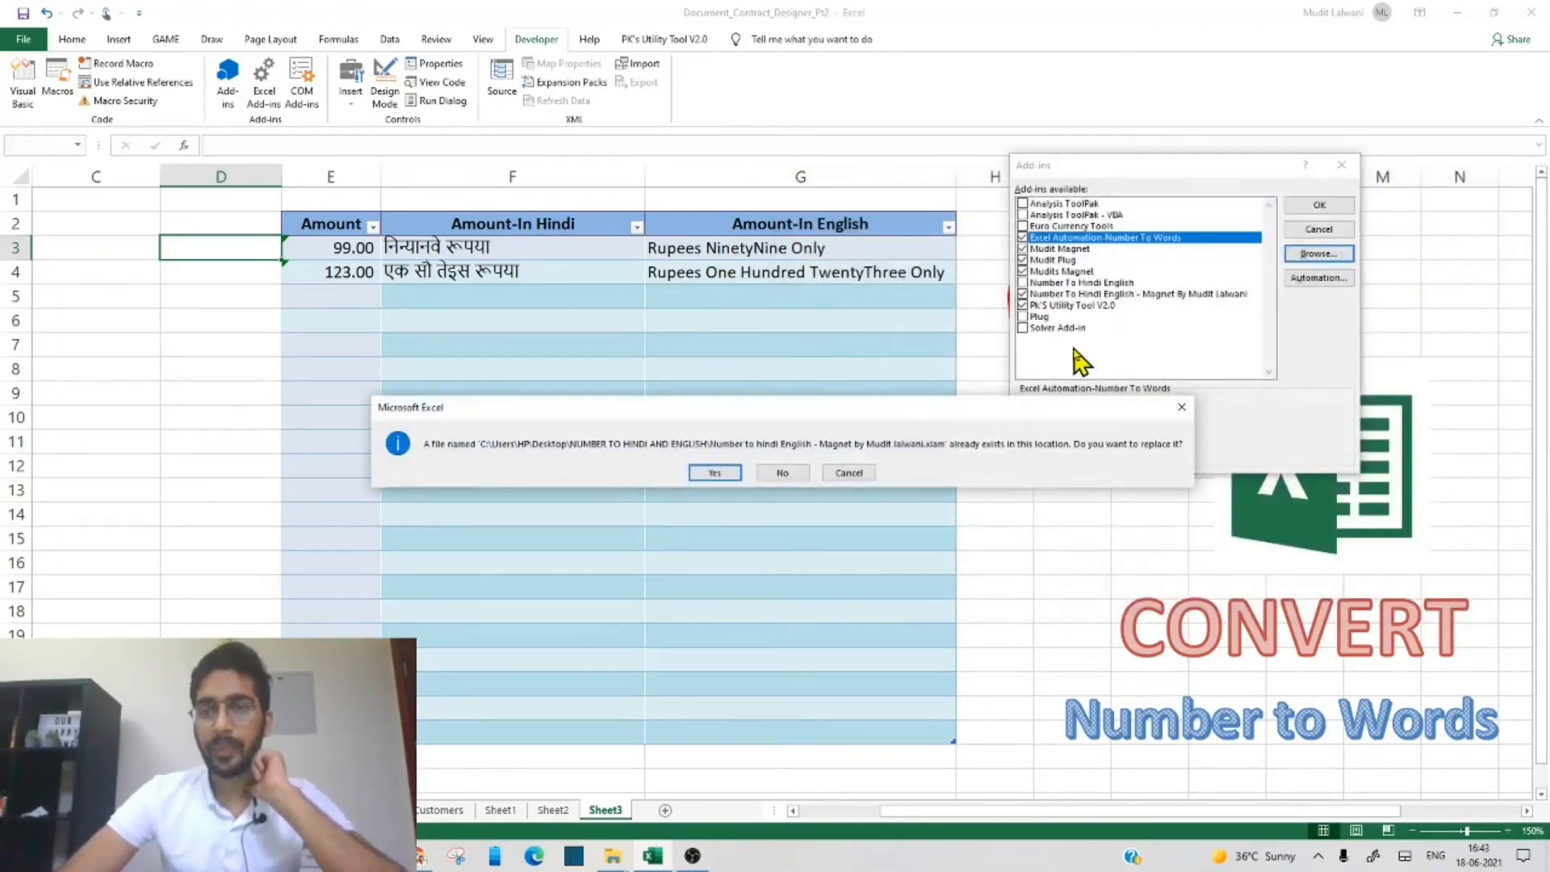
click(712, 474)
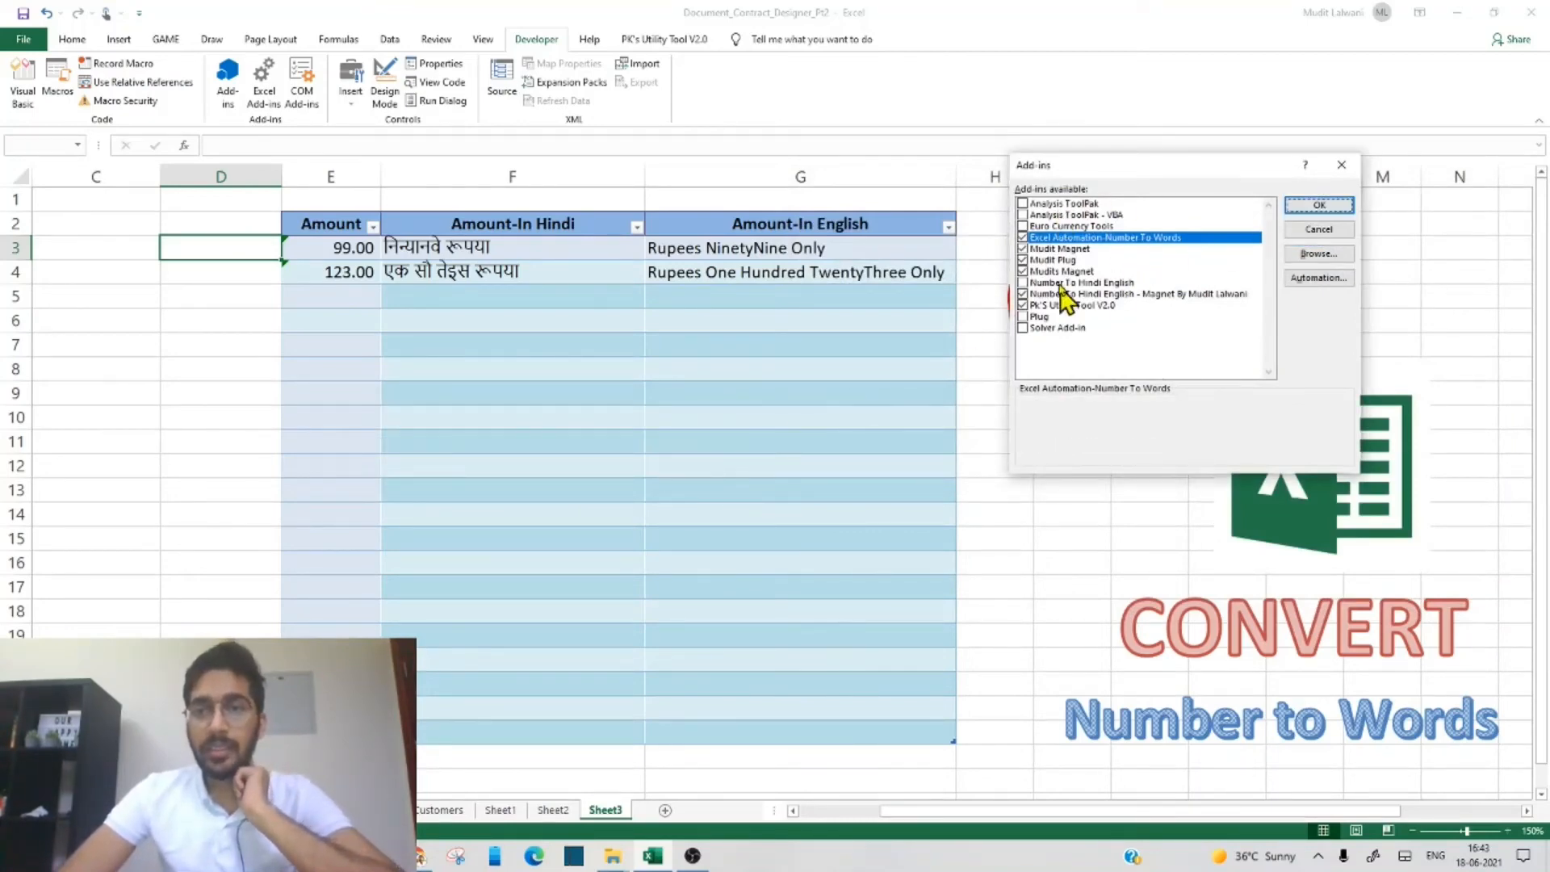
click(1023, 238)
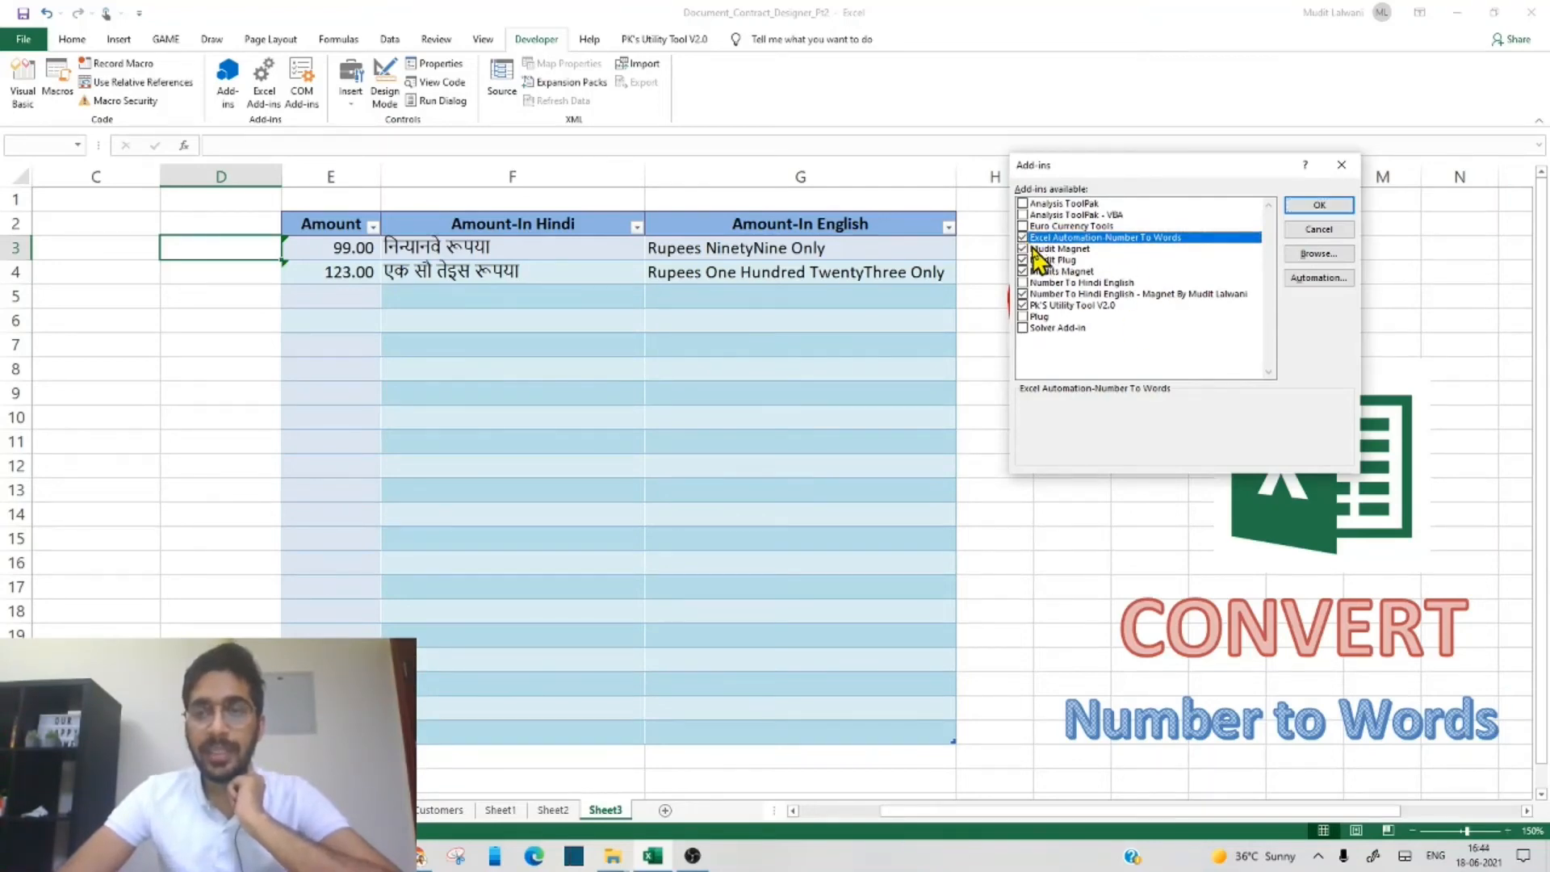
click(1312, 207)
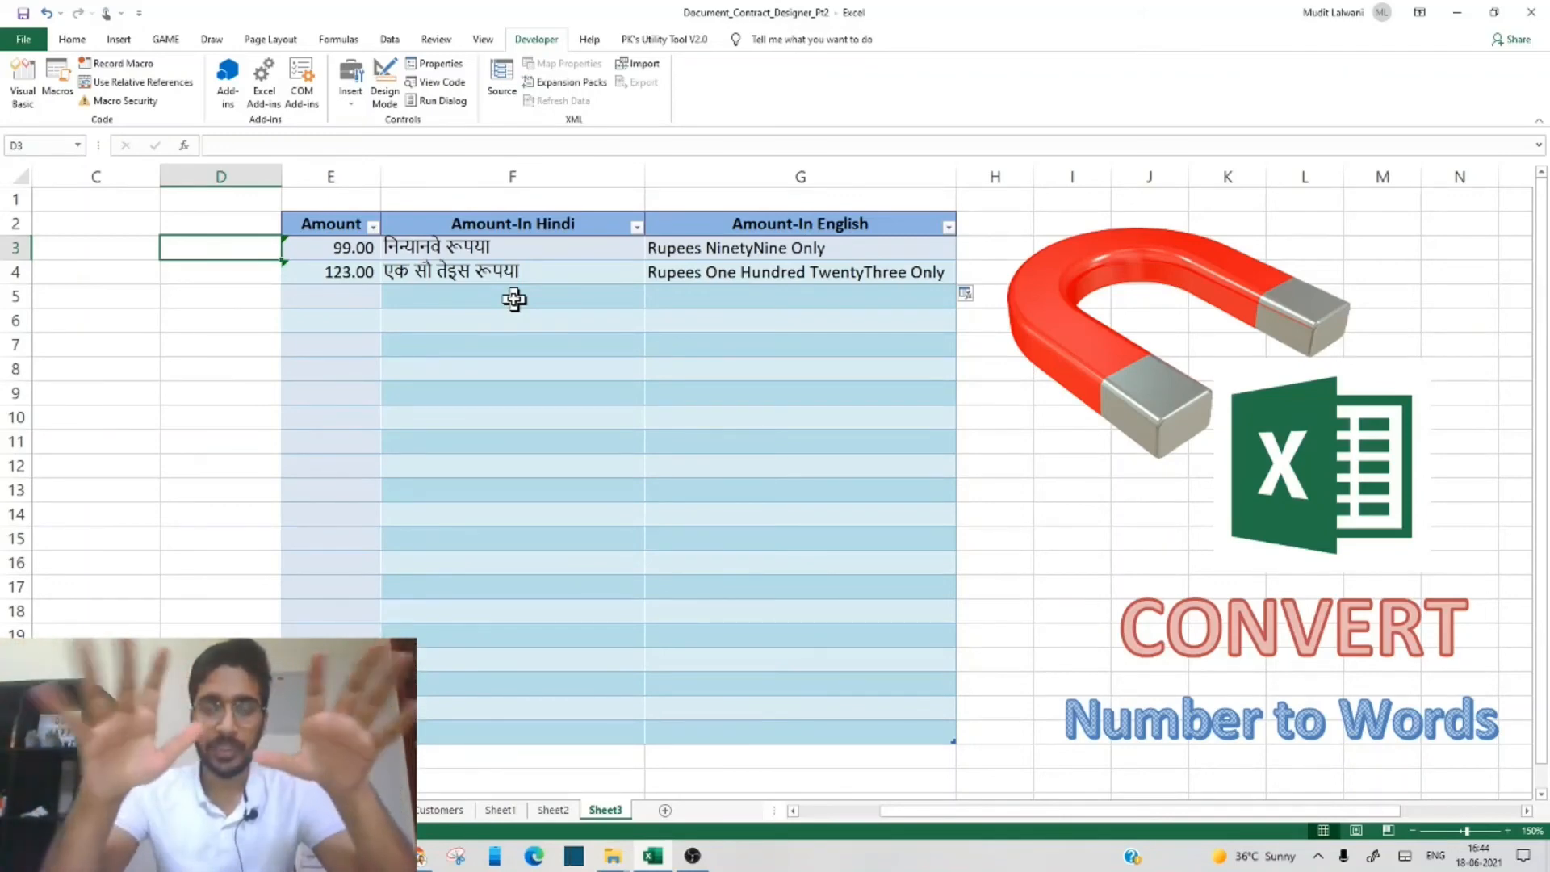
- Enter 12 as the amount in the third data row, cell E5
click(310, 296)
text(12)
key(Tab)
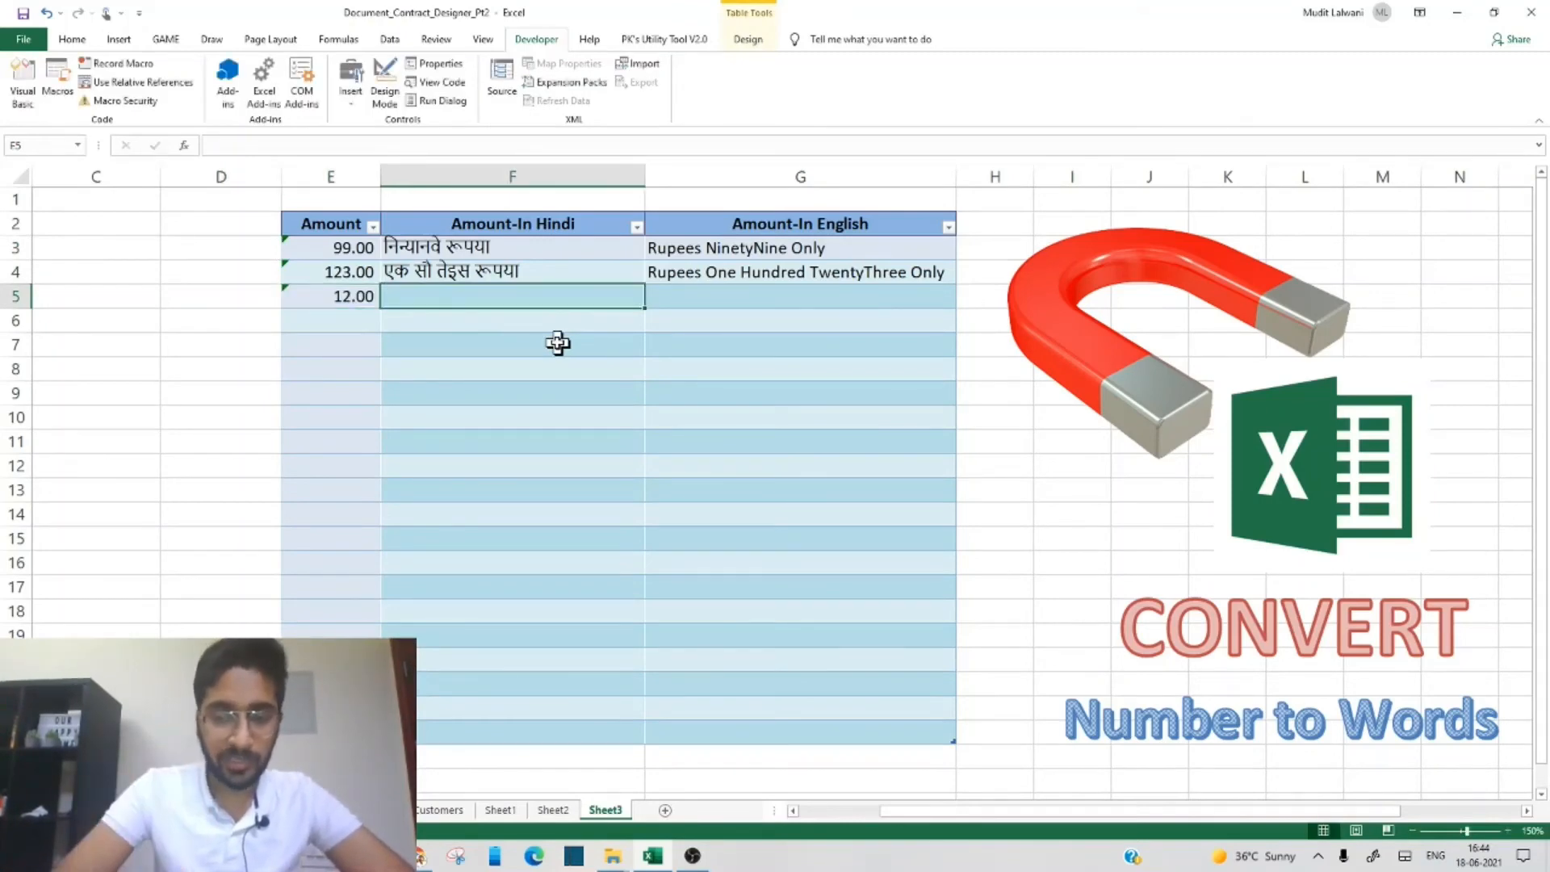
text(=)
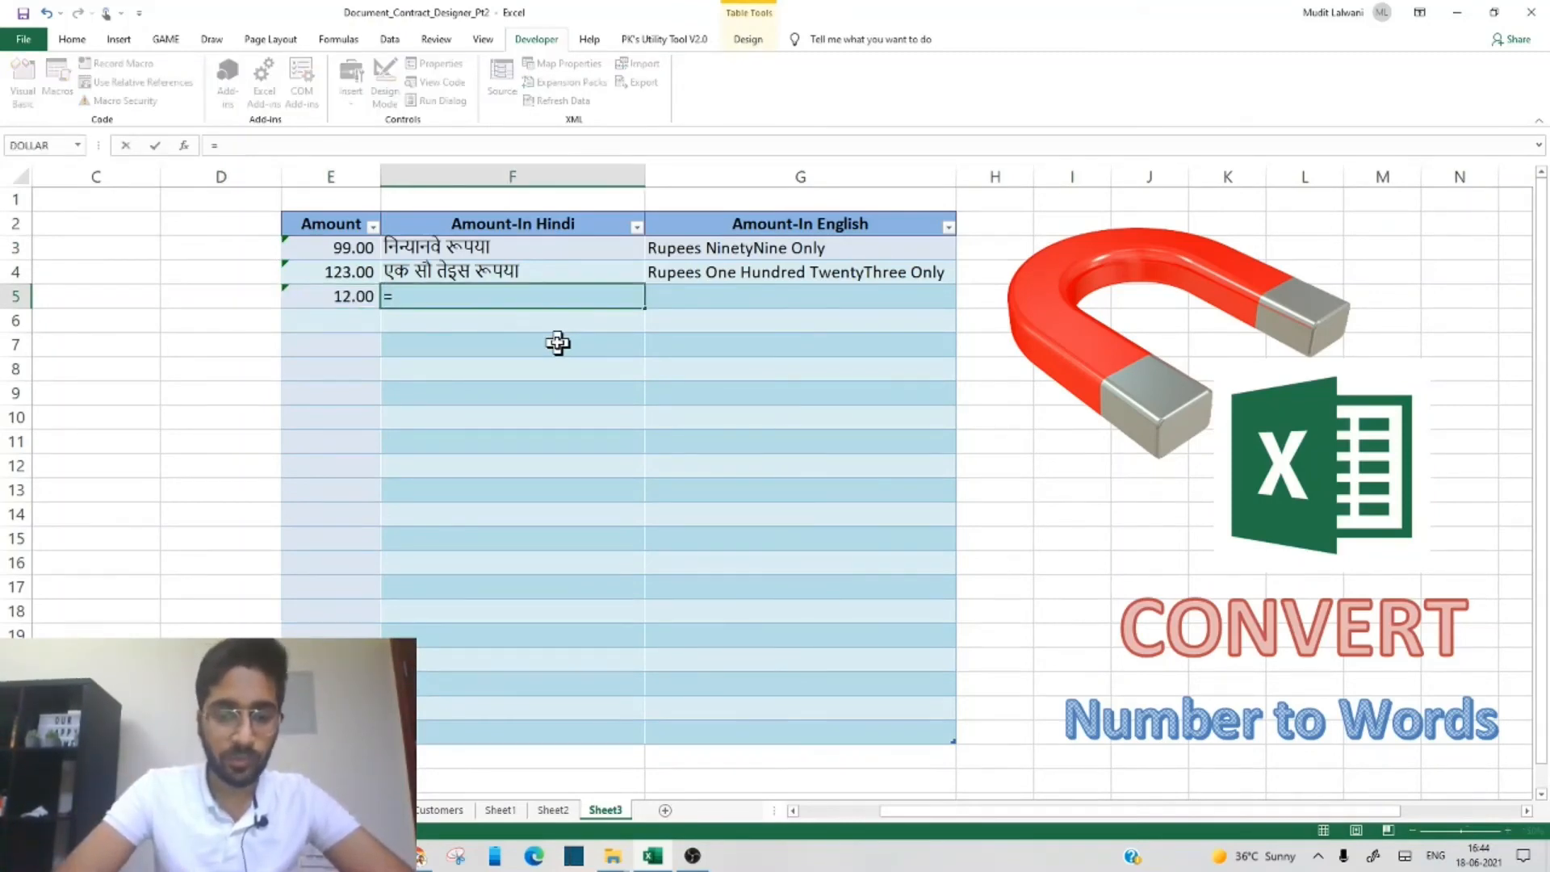
text(num)
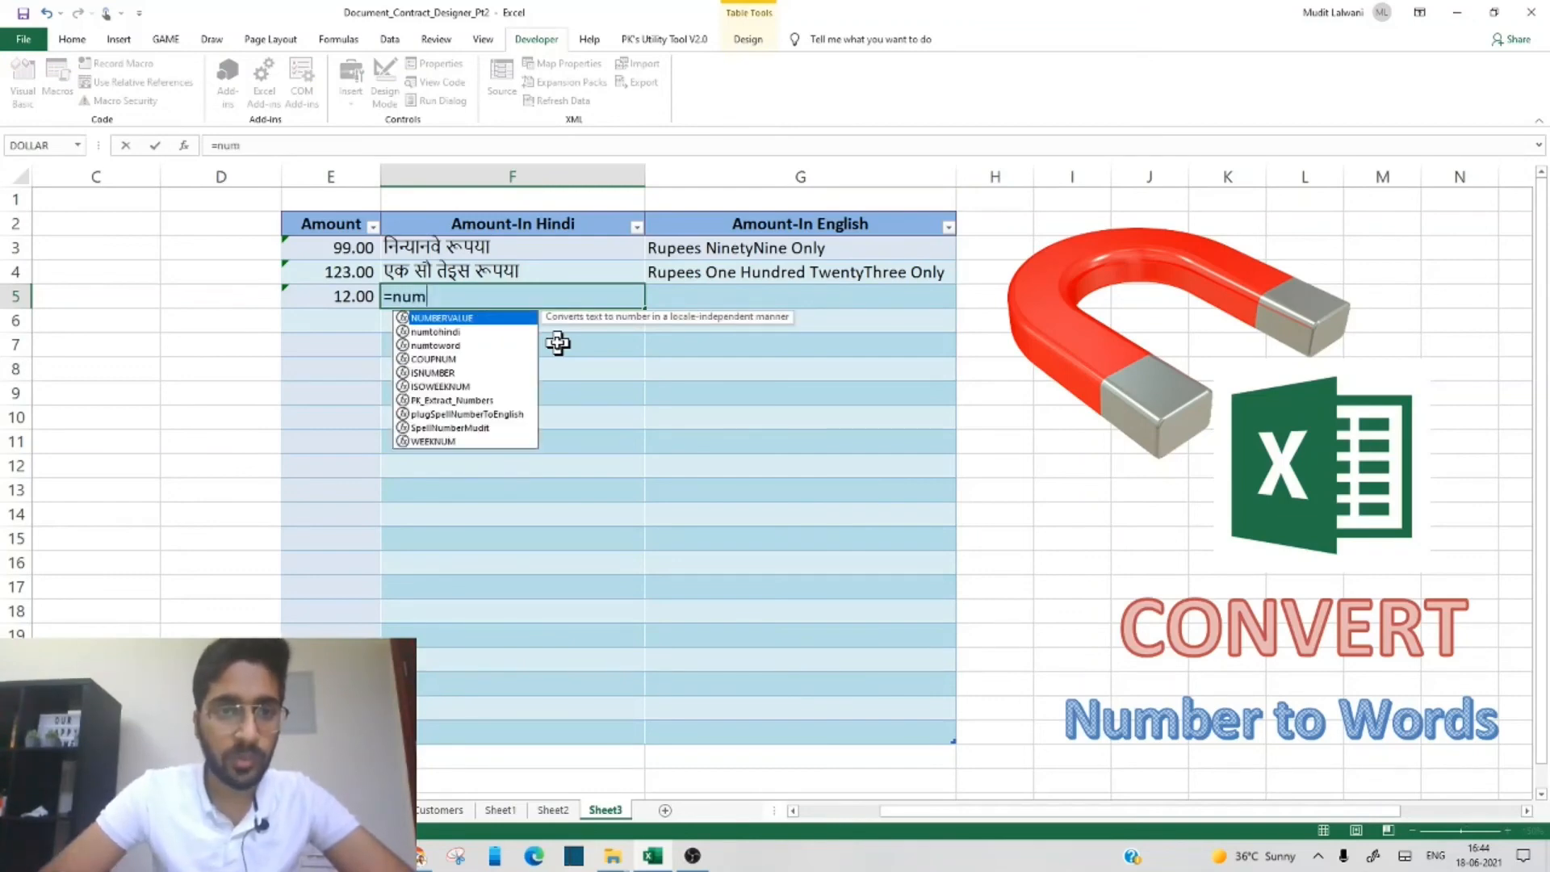
key(Down)
key(Down)
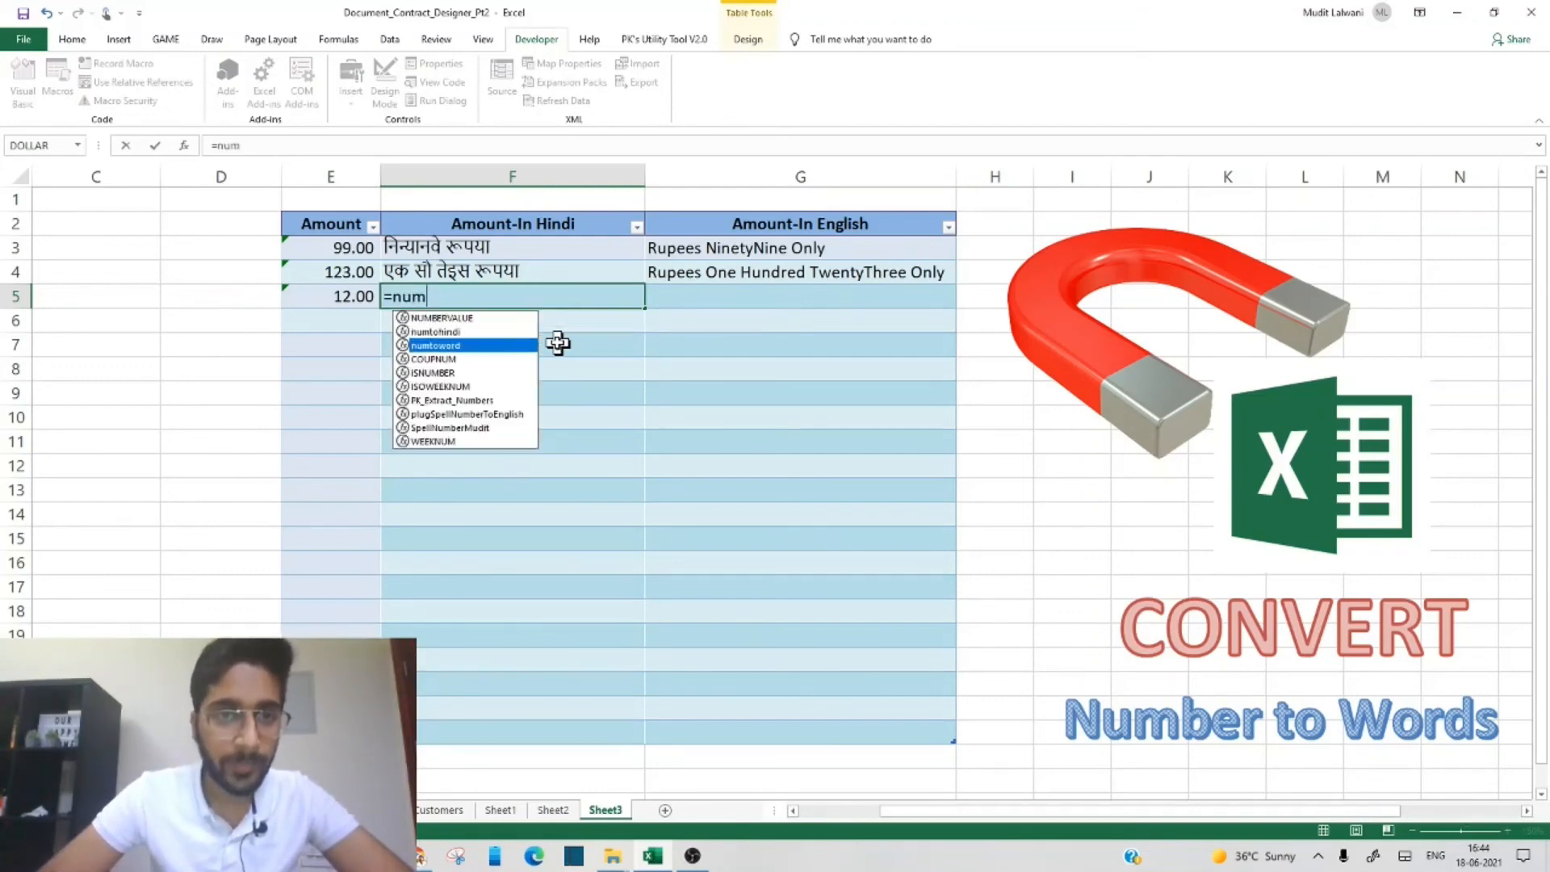
key(Up)
key(Tab)
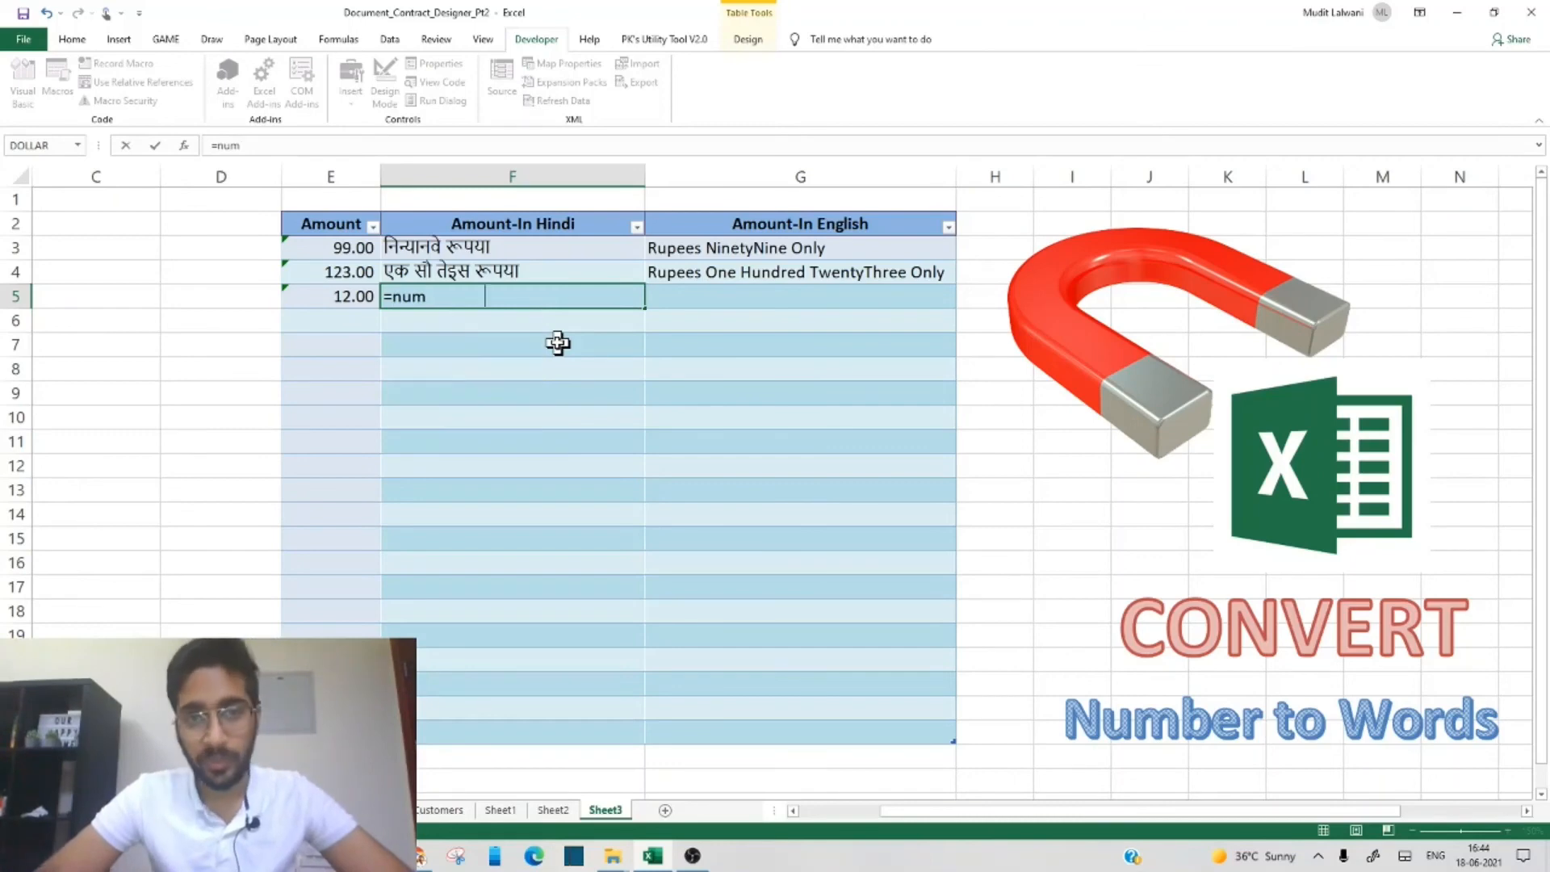
key(Left)
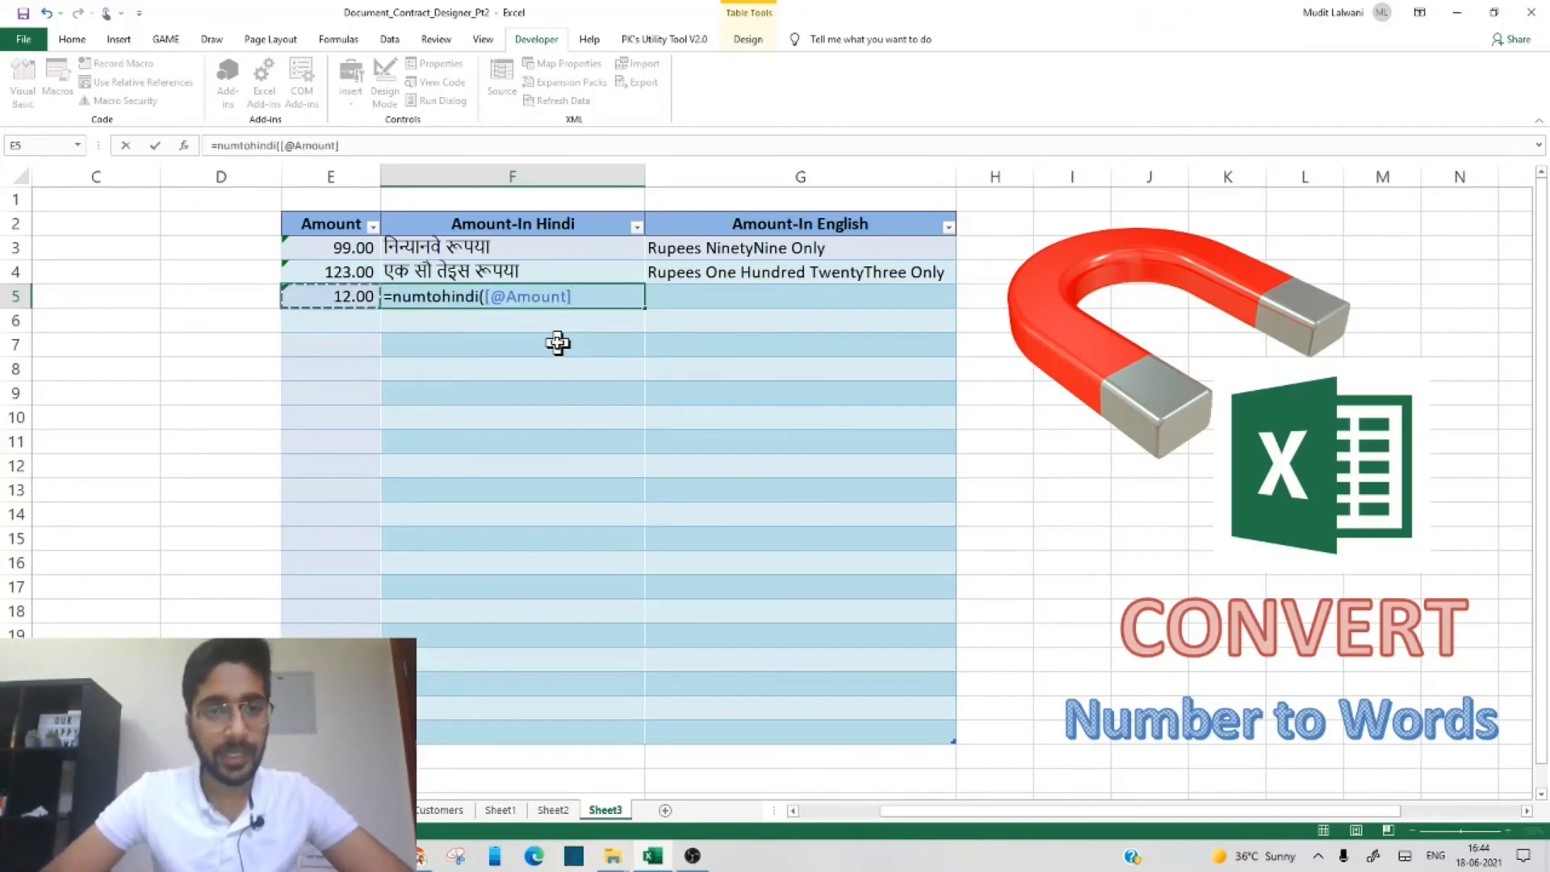
text(,1)
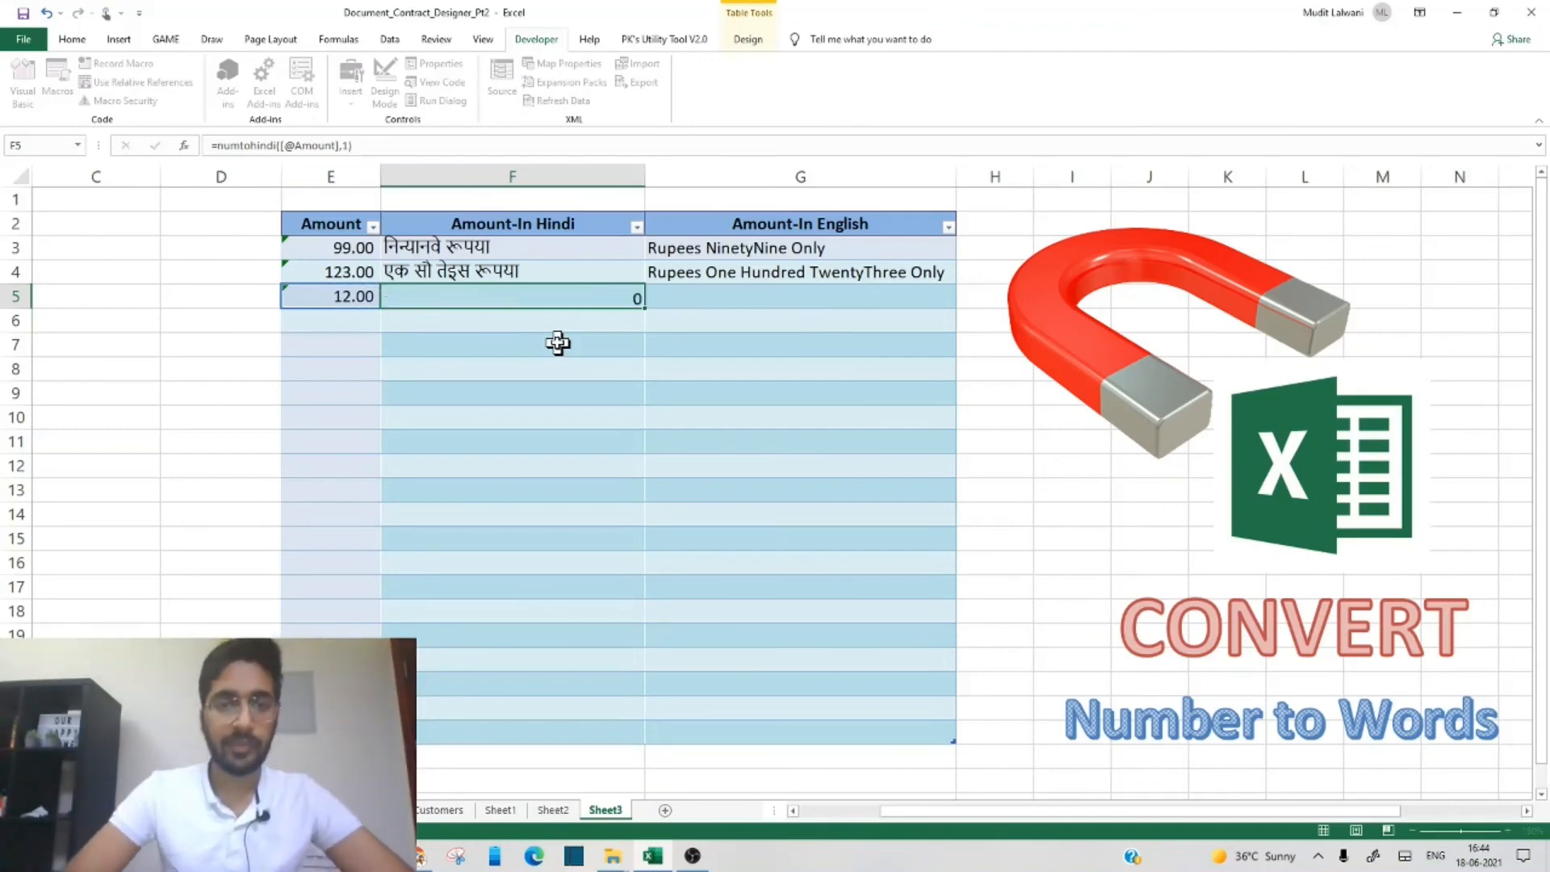
key(Return)
key(Up)
key(Right)
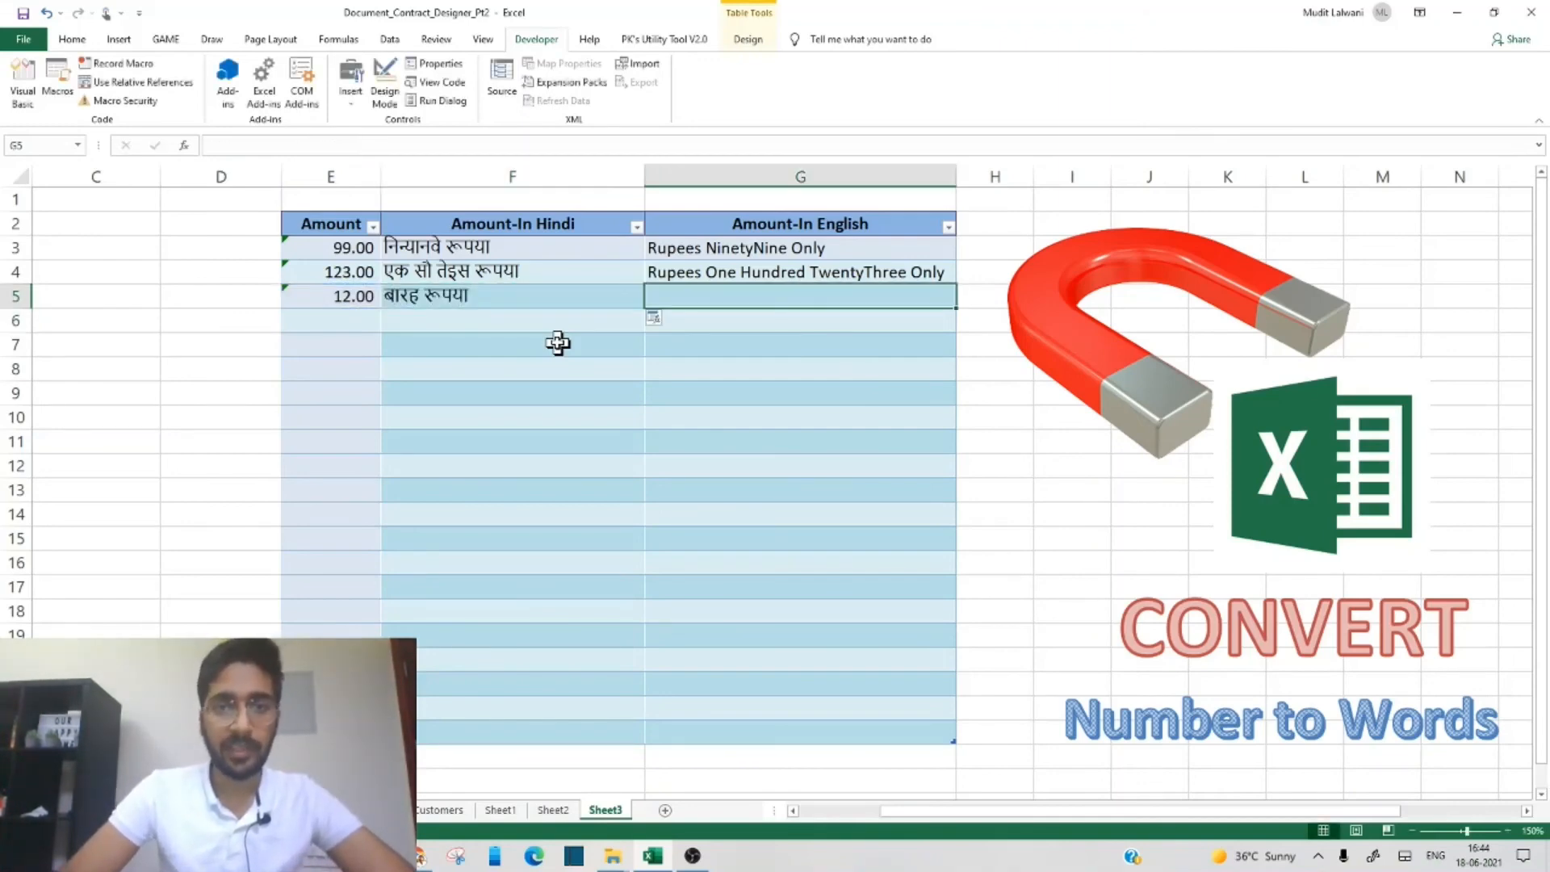
text(=)
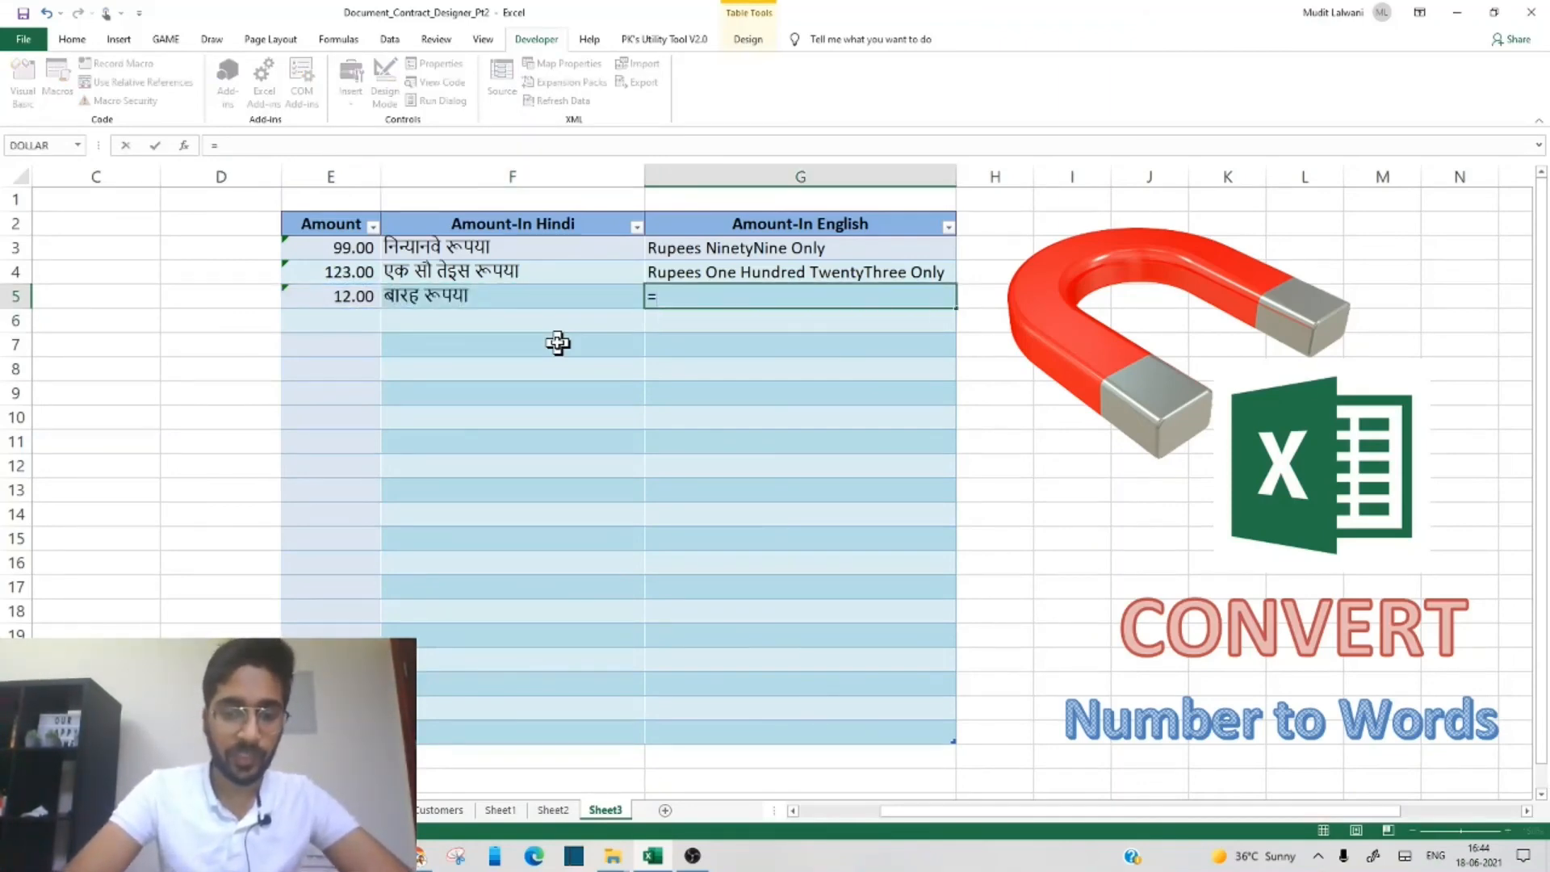
text(num)
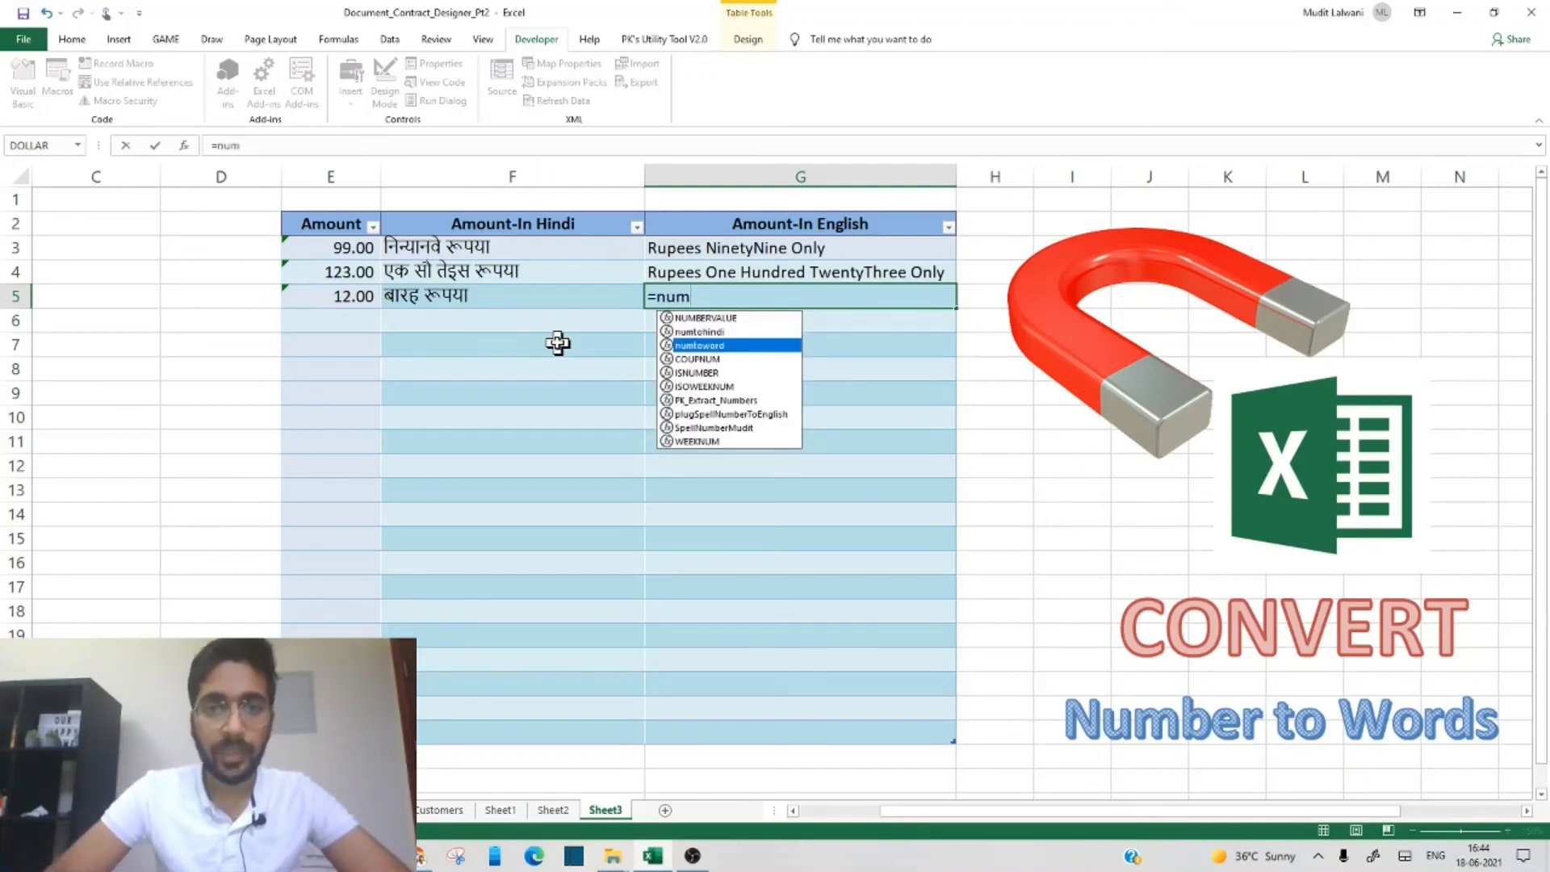
key(Tab)
key(Left)
key(Left)
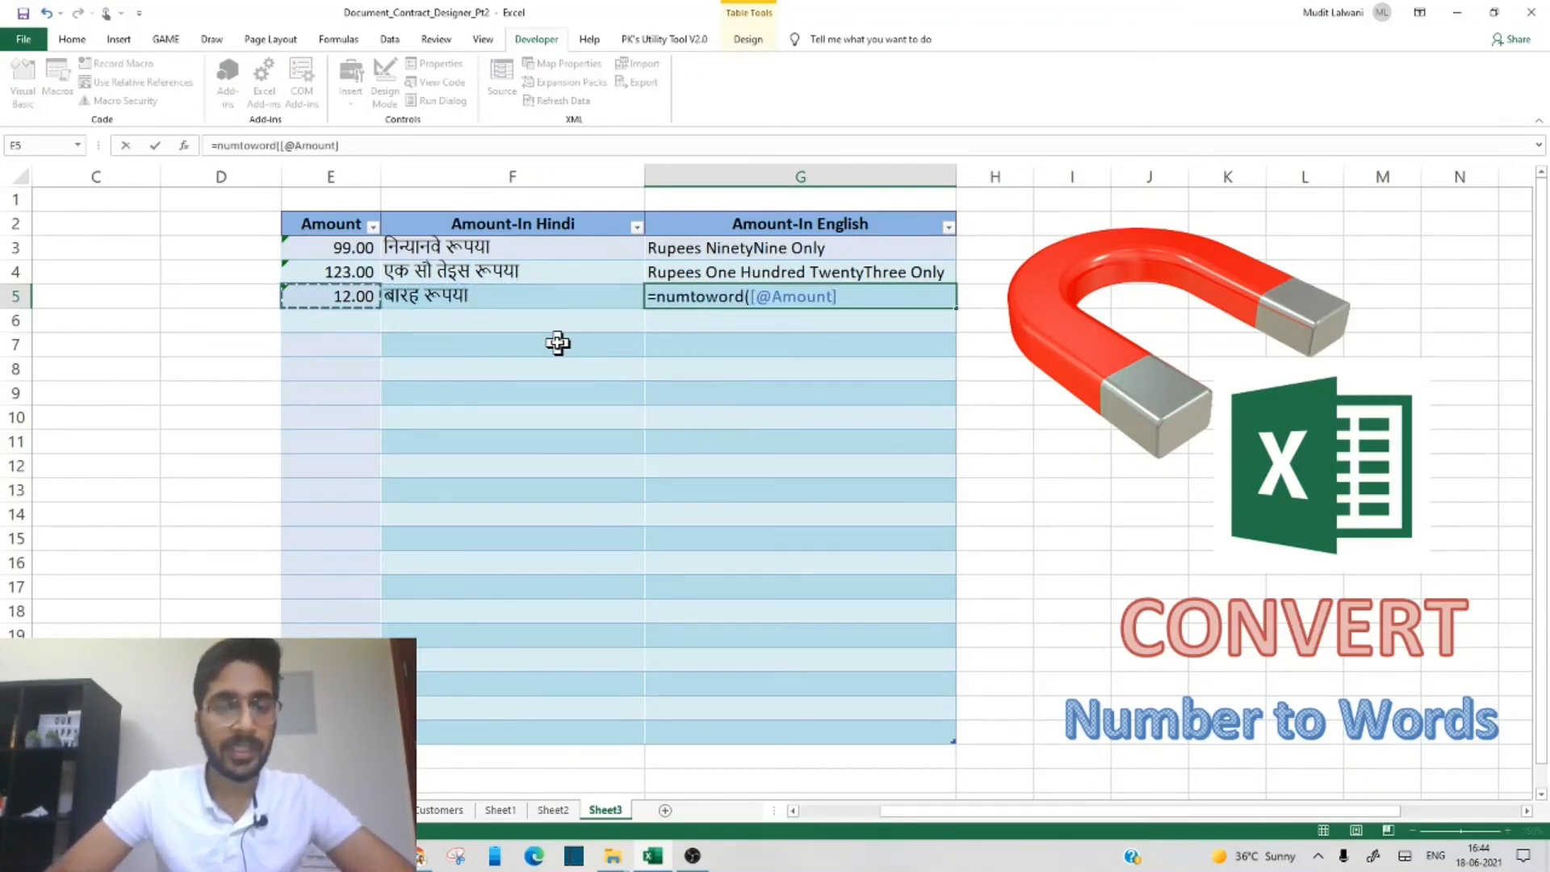
text())
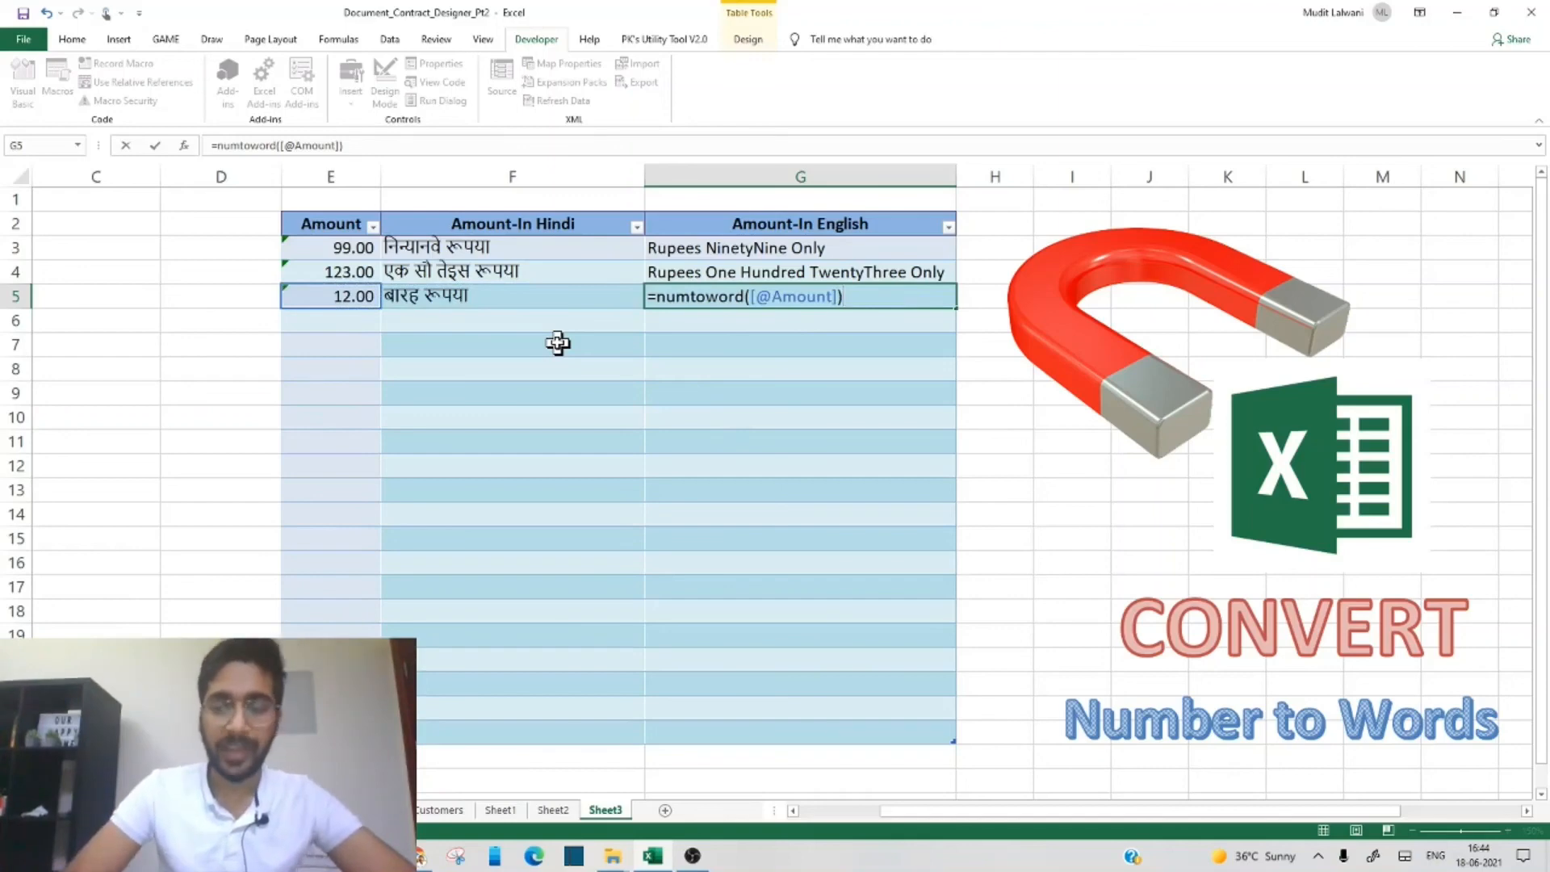
key(Return)
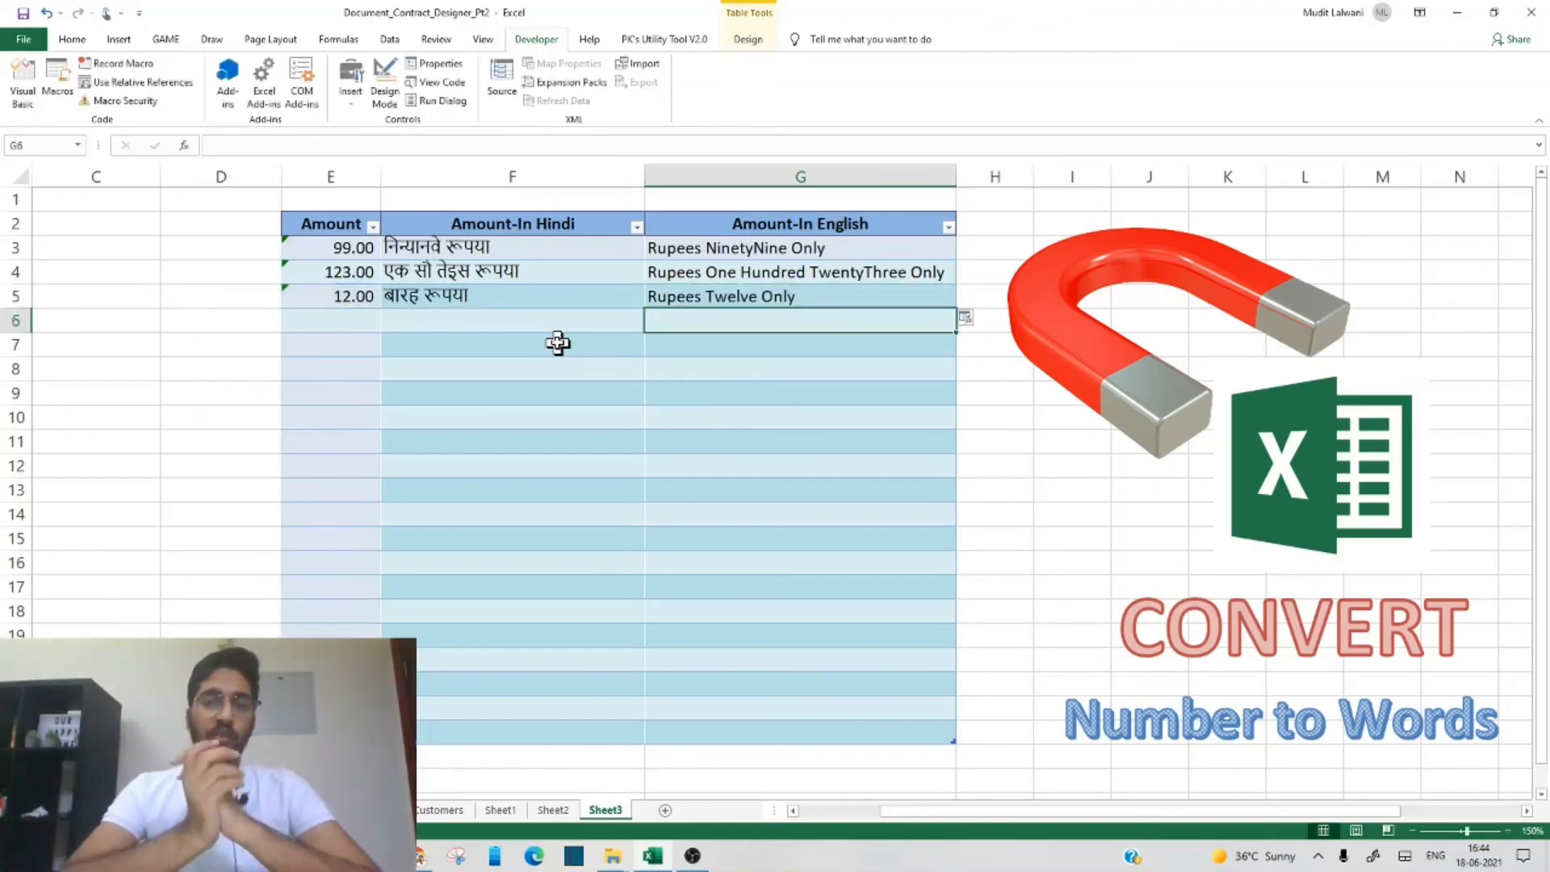